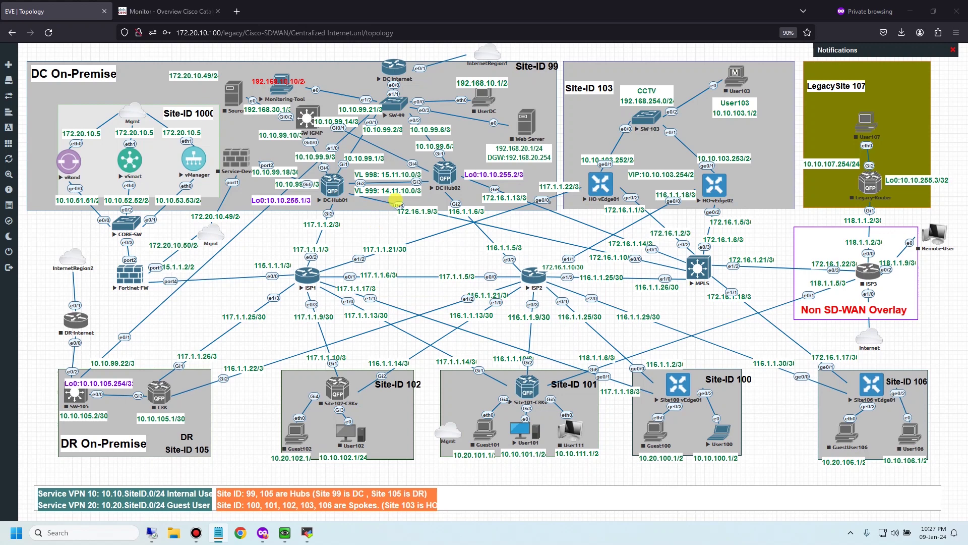
In SD-WAN Manager's Security custom lists, start a new Geo Location list
{"action": "left_click", "coordinate": [173, 3]}
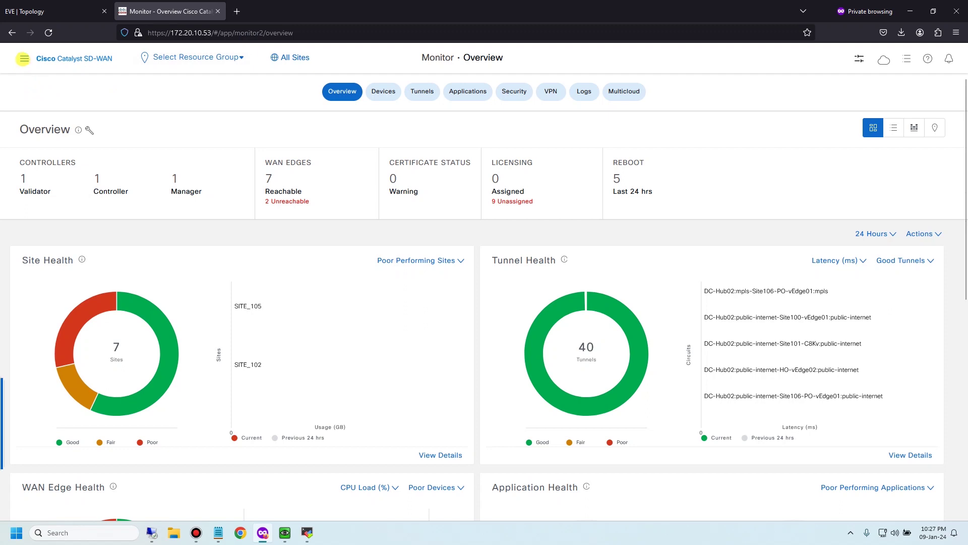
{"action": "left_click", "coordinate": [22, 58]}
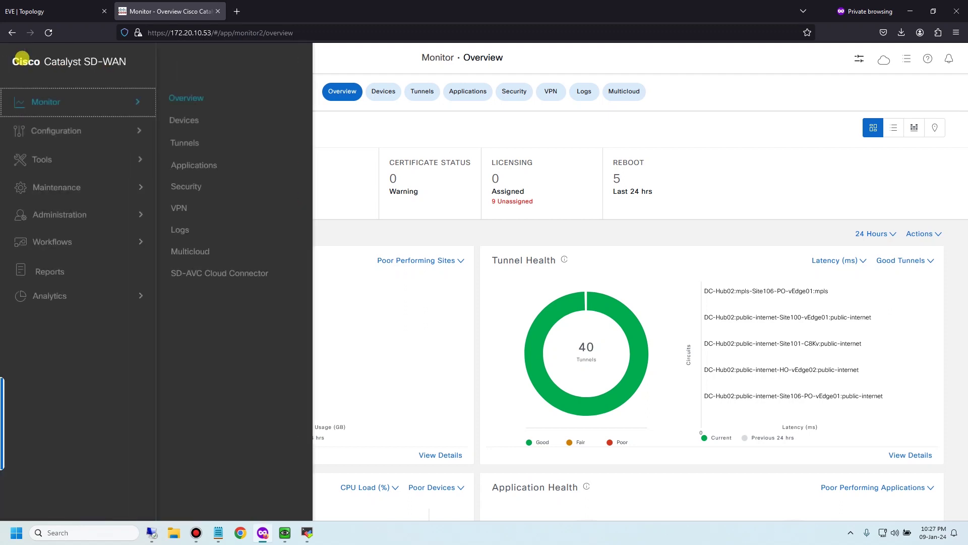
{"action": "left_click", "coordinate": [57, 127]}
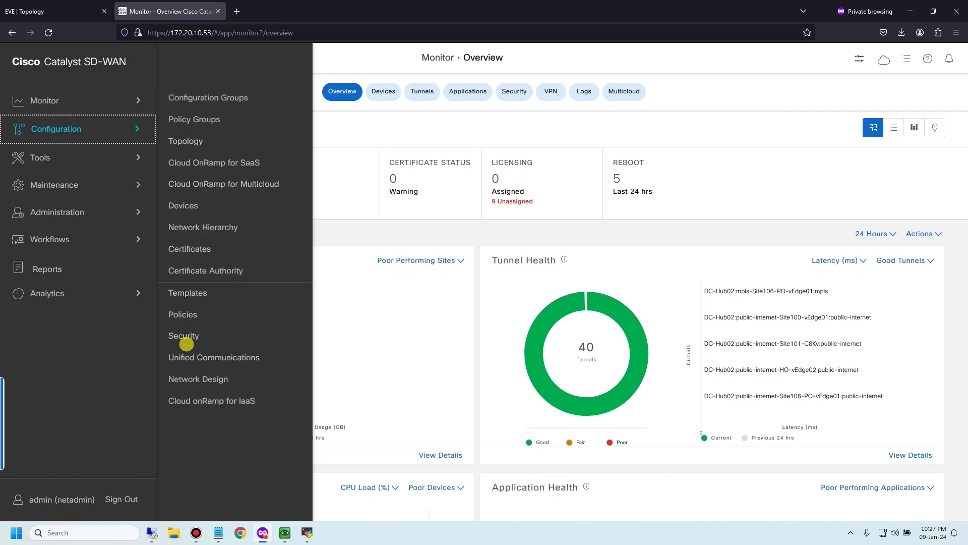
{"action": "left_click", "coordinate": [184, 337]}
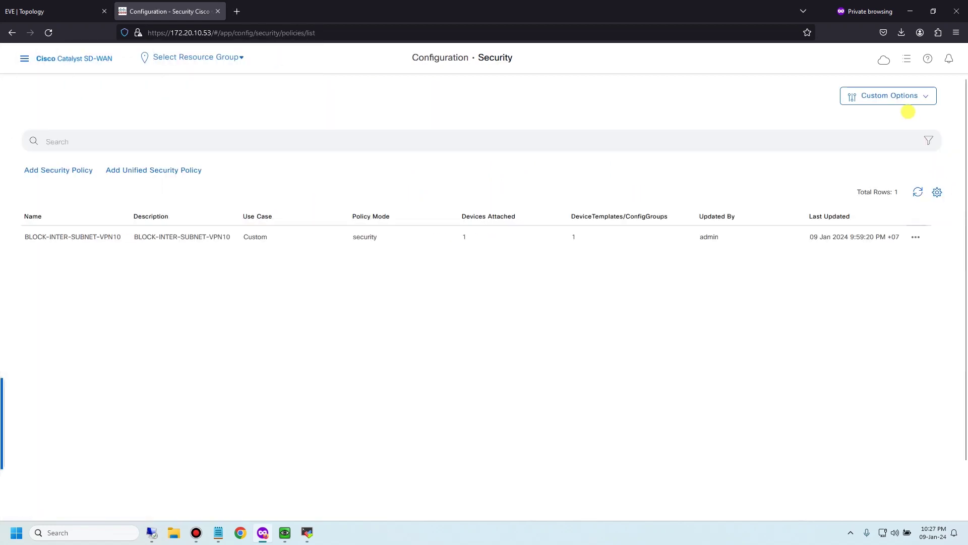
{"action": "left_click", "coordinate": [879, 95]}
{"action": "left_click", "coordinate": [840, 129]}
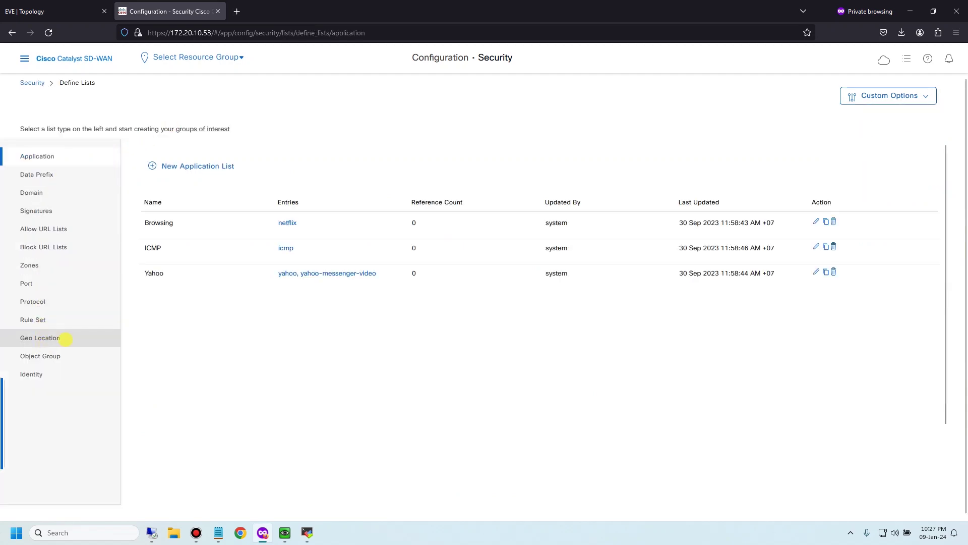
{"action": "left_click", "coordinate": [65, 339]}
{"action": "left_click", "coordinate": [237, 166]}
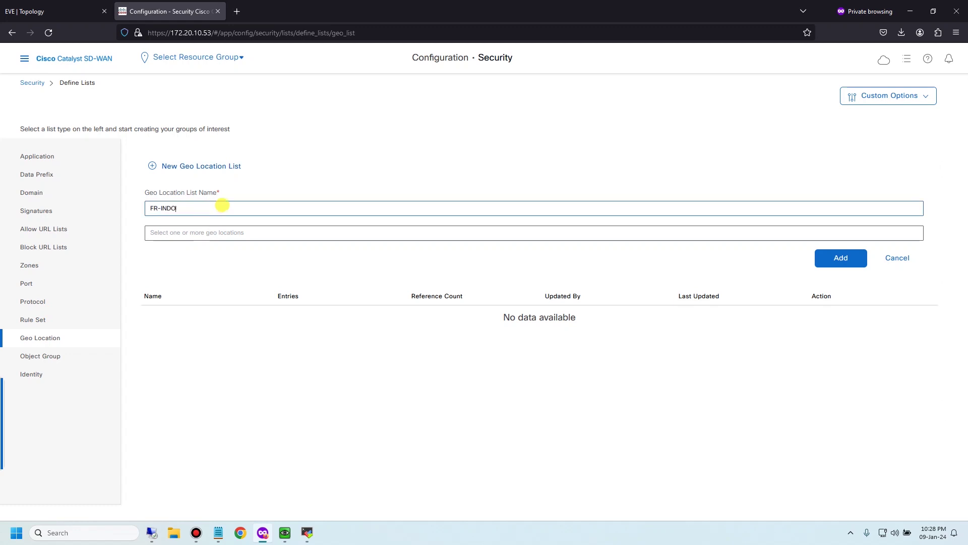
Add France and Indonesia to the FR-INDO geo location list and save it
{"action": "left_click", "coordinate": [176, 232]}
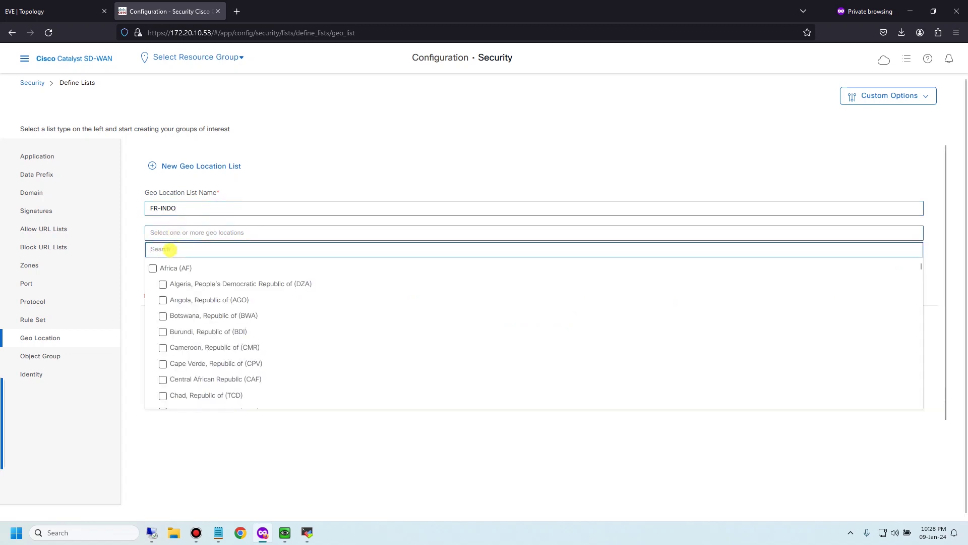
{"action": "type", "text": "Fran"}
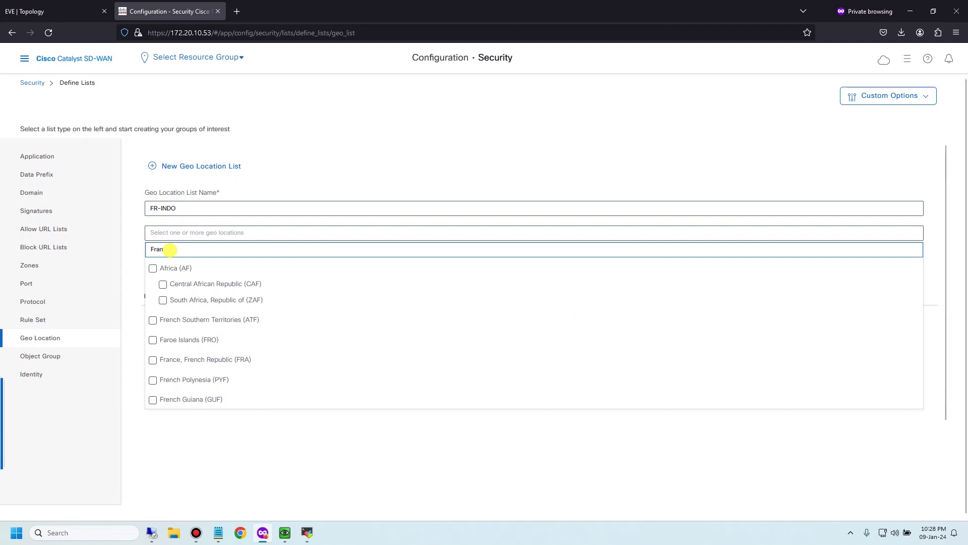
{"action": "left_click", "coordinate": [156, 270]}
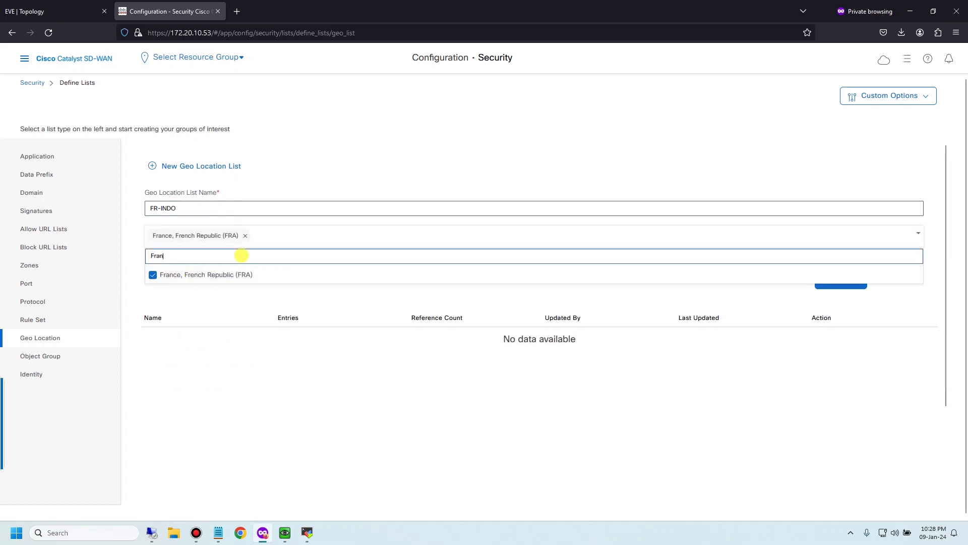
{"action": "key", "text": "BackSpace"}
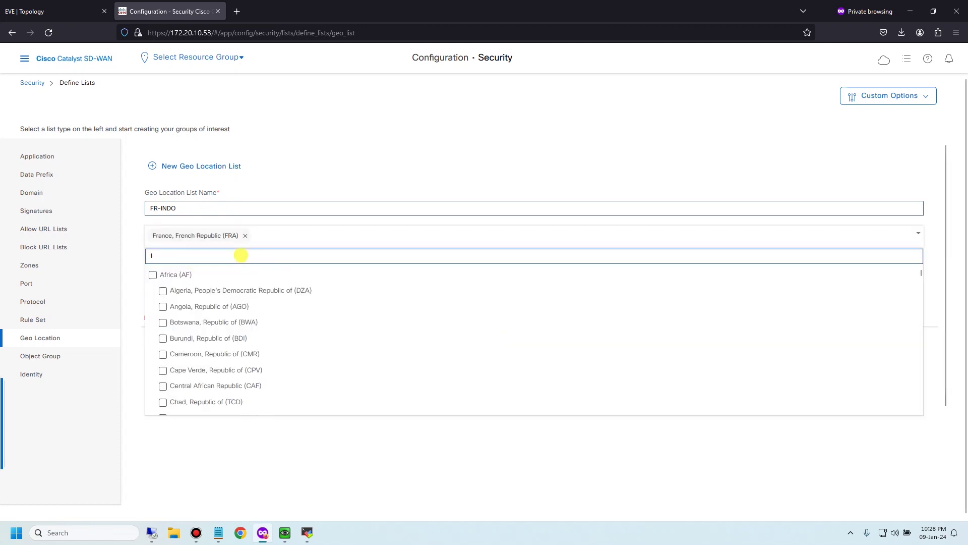
{"action": "type", "text": "Indo"}
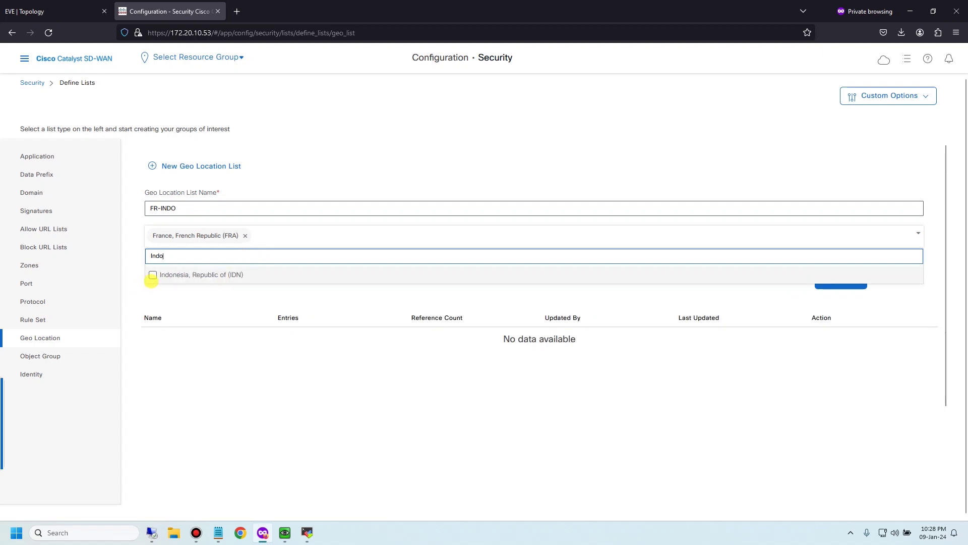
{"action": "left_click", "coordinate": [154, 275]}
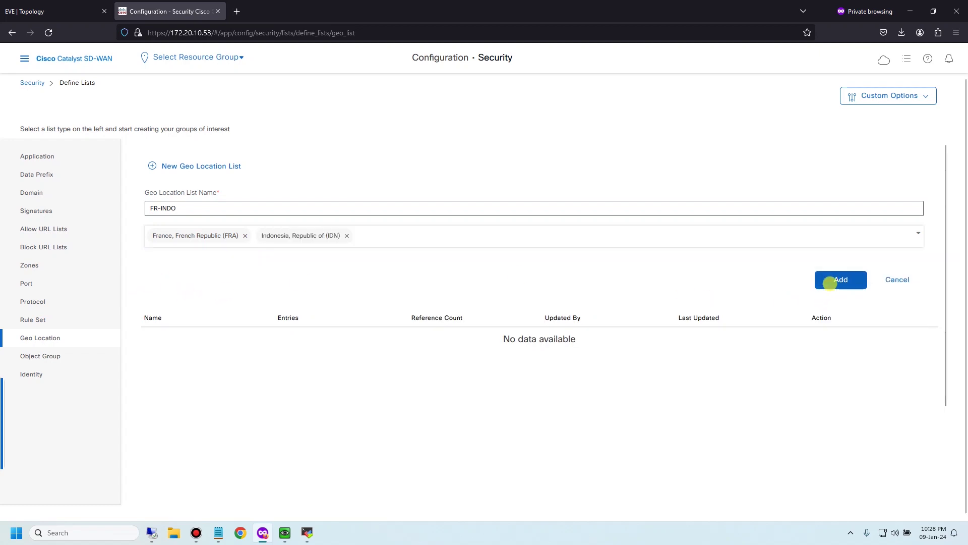
{"action": "left_click", "coordinate": [837, 281]}
{"action": "left_click", "coordinate": [836, 264]}
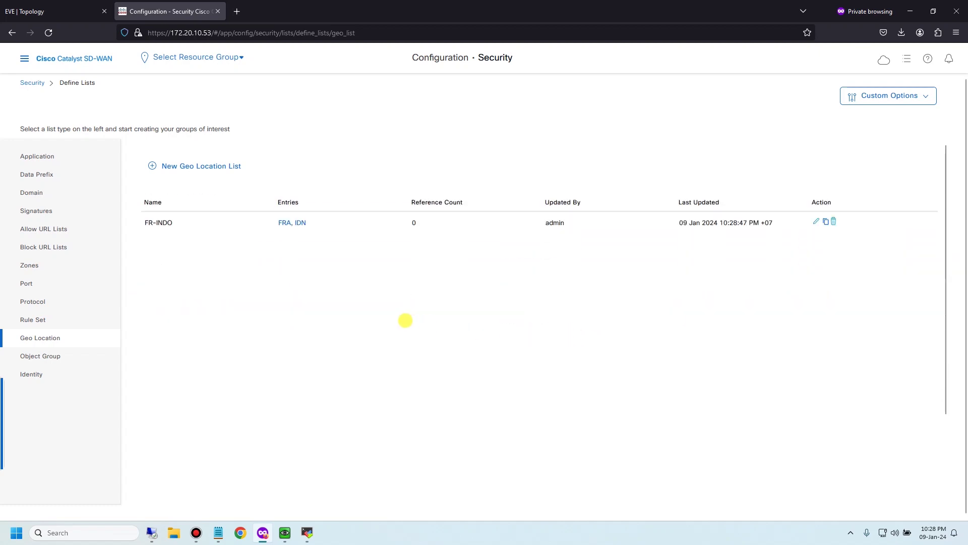
From Policies/Profiles > Firewall, edit the BLOCK-INTER-SUBNET-VPN10 policy
{"action": "left_click", "coordinate": [910, 98]}
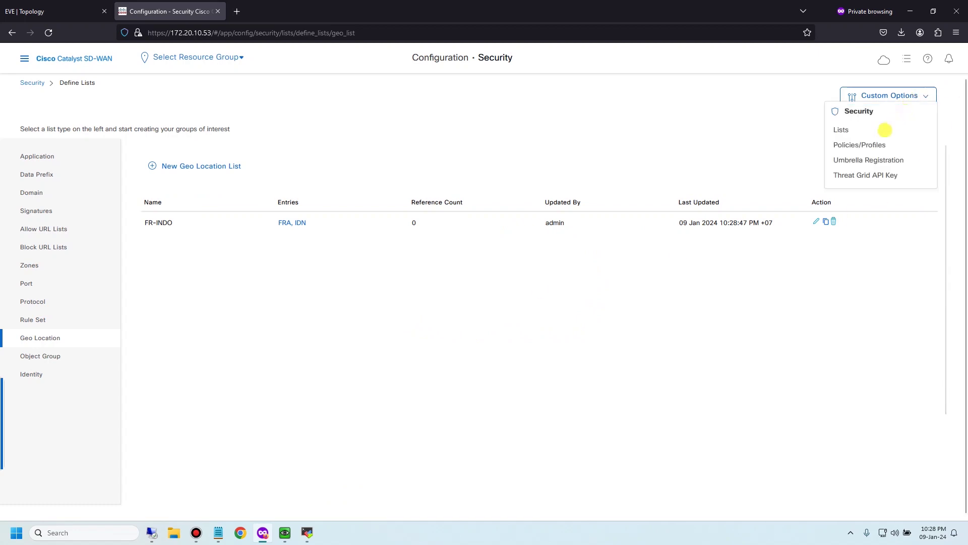
{"action": "left_click", "coordinate": [851, 145]}
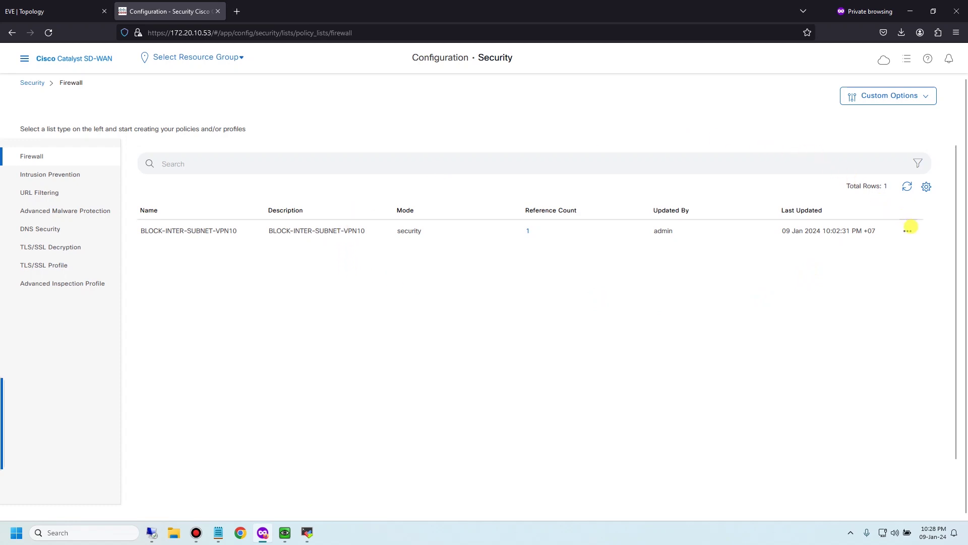
{"action": "left_click", "coordinate": [907, 230]}
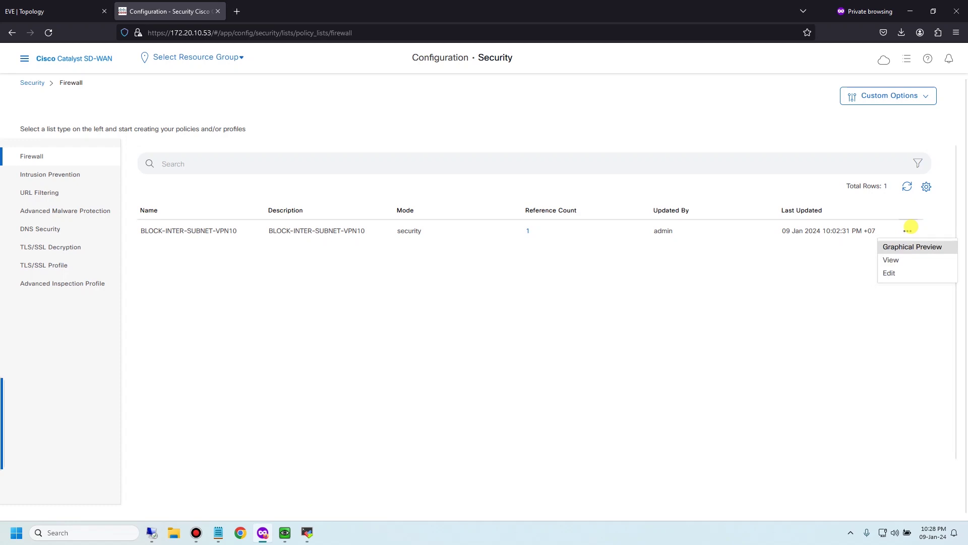
{"action": "left_click", "coordinate": [886, 271]}
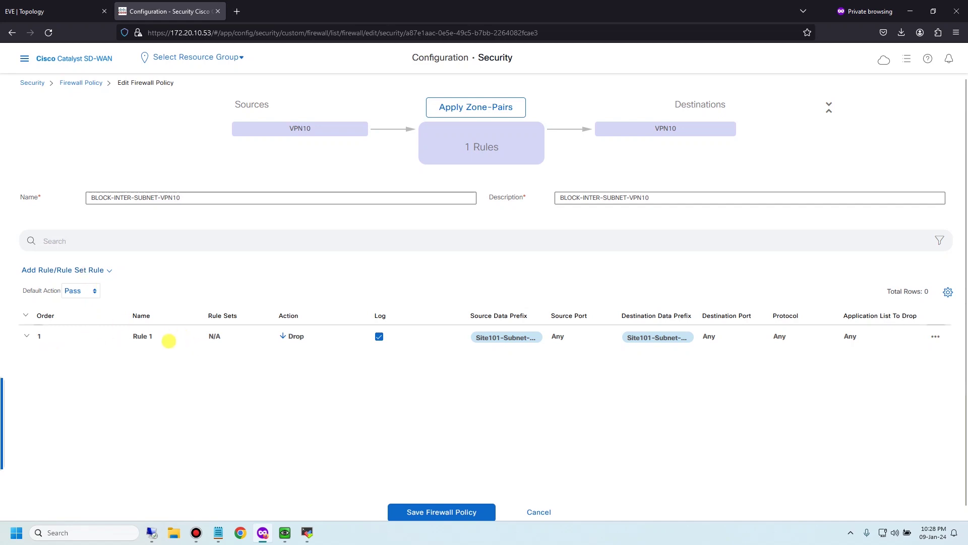
Add a logged rule with sources Site101-Subnet-101 and Site101-Subnet-111
{"action": "left_click", "coordinate": [108, 275]}
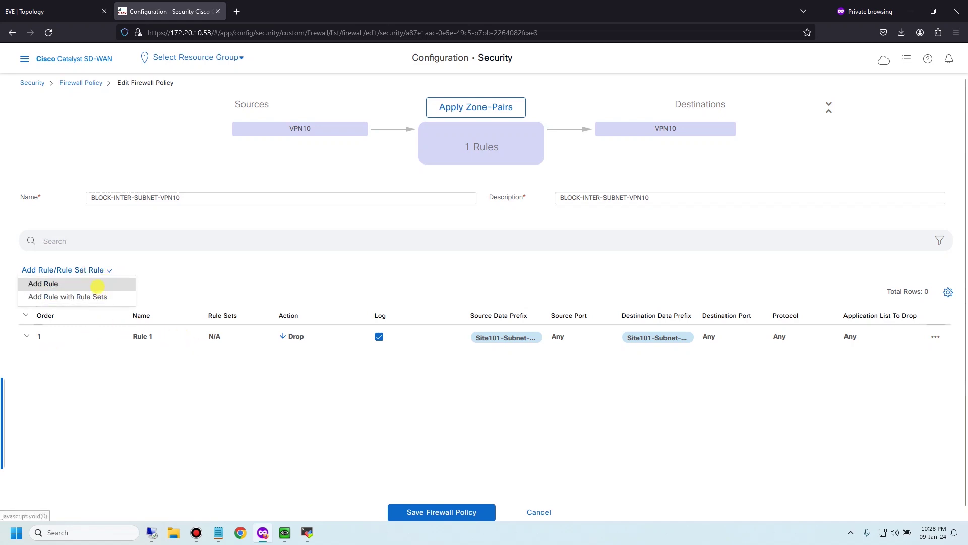
{"action": "left_click", "coordinate": [38, 281]}
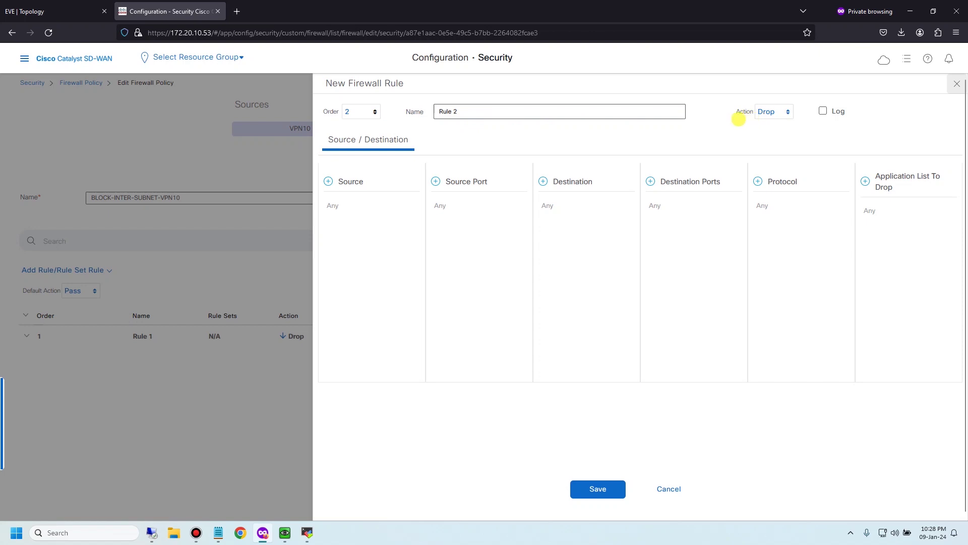
{"action": "left_click", "coordinate": [823, 110]}
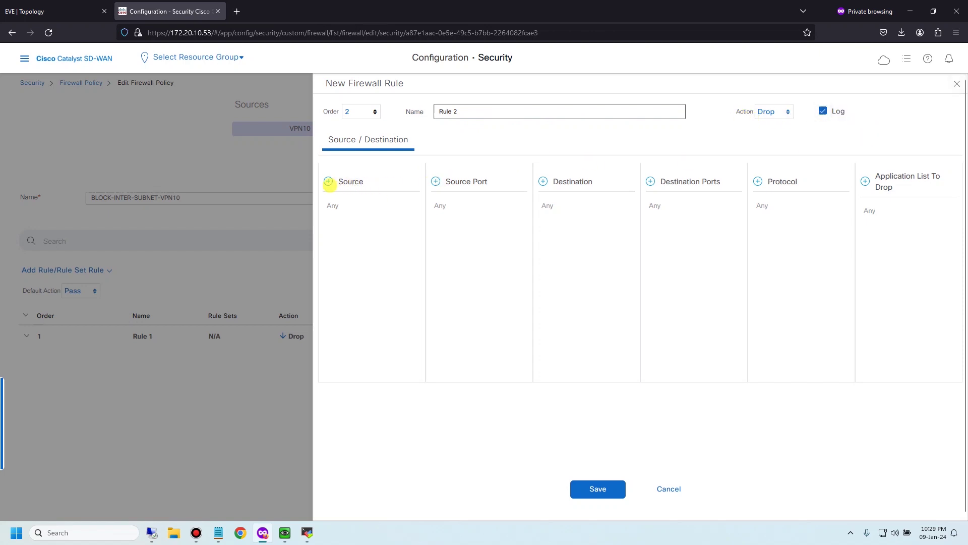
{"action": "left_click", "coordinate": [346, 190]}
{"action": "left_click", "coordinate": [377, 255]}
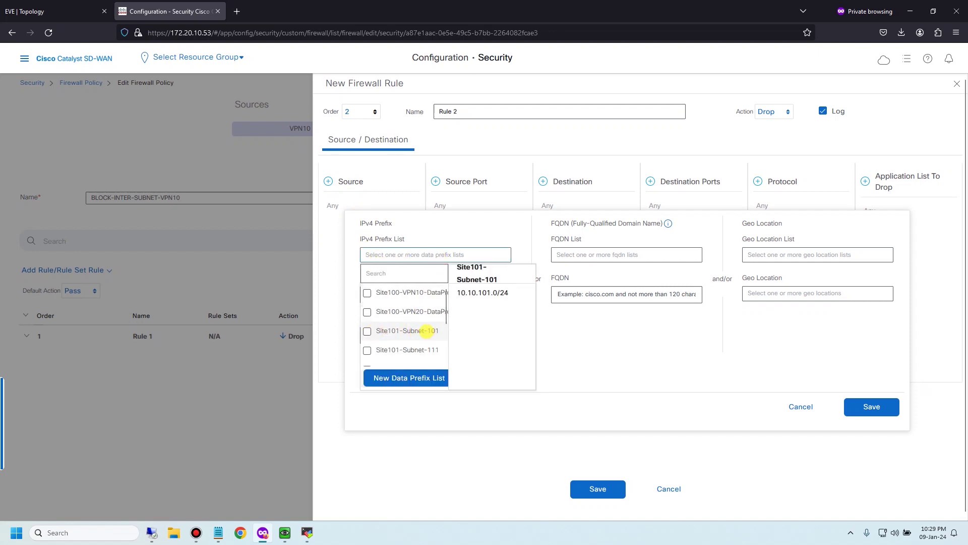
{"action": "left_click", "coordinate": [427, 331]}
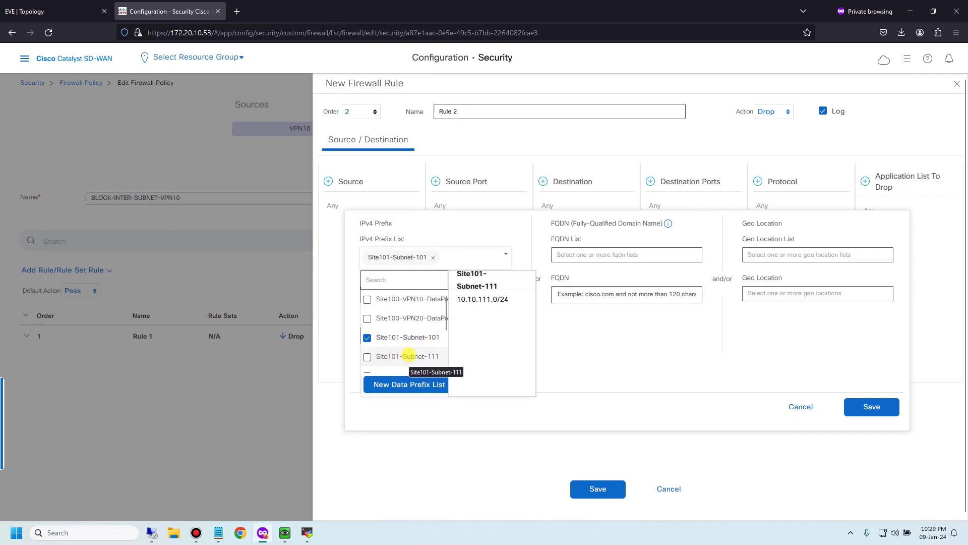
{"action": "left_click", "coordinate": [408, 356]}
{"action": "left_click", "coordinate": [595, 346]}
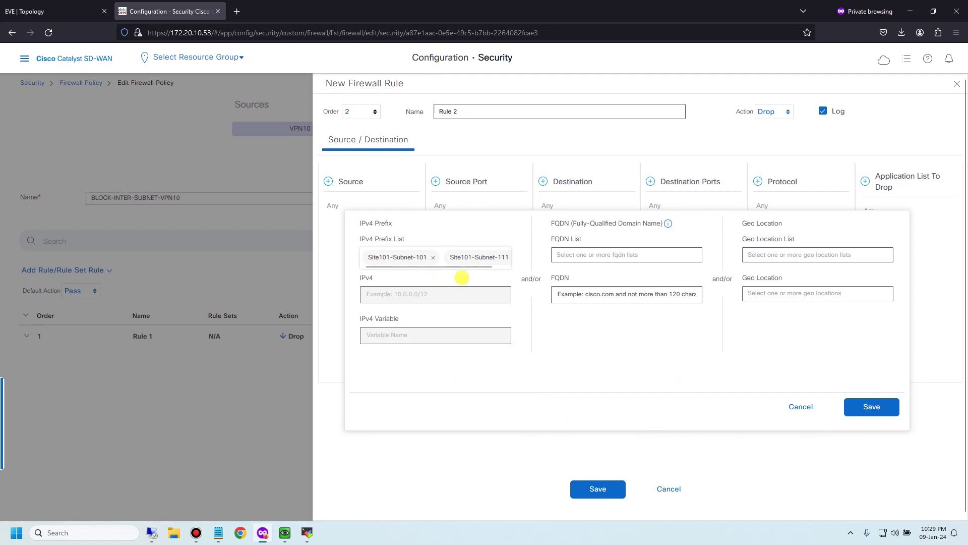
{"action": "left_click", "coordinate": [868, 409]}
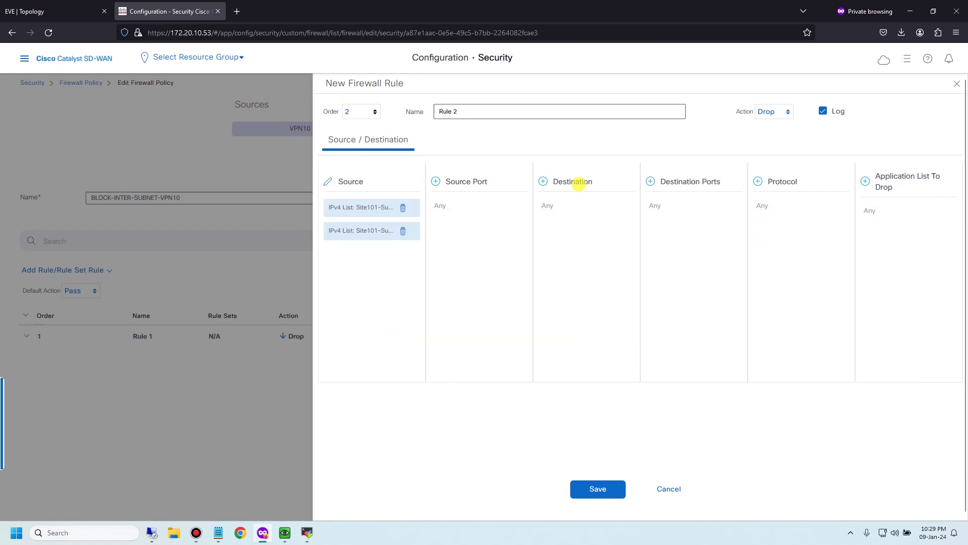
Set the rule's destination to the FR-INDO geo location list
{"action": "left_click", "coordinate": [542, 181]}
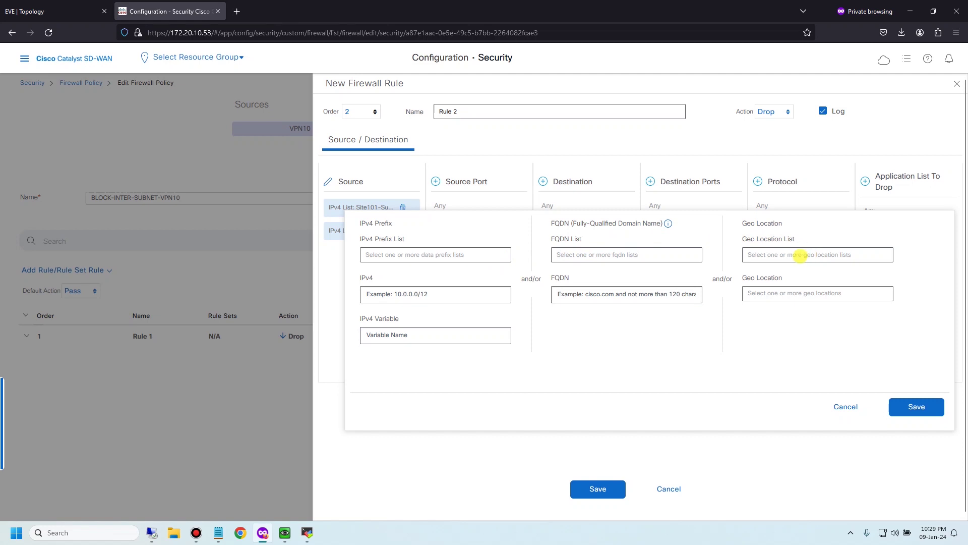
{"action": "left_click", "coordinate": [799, 255]}
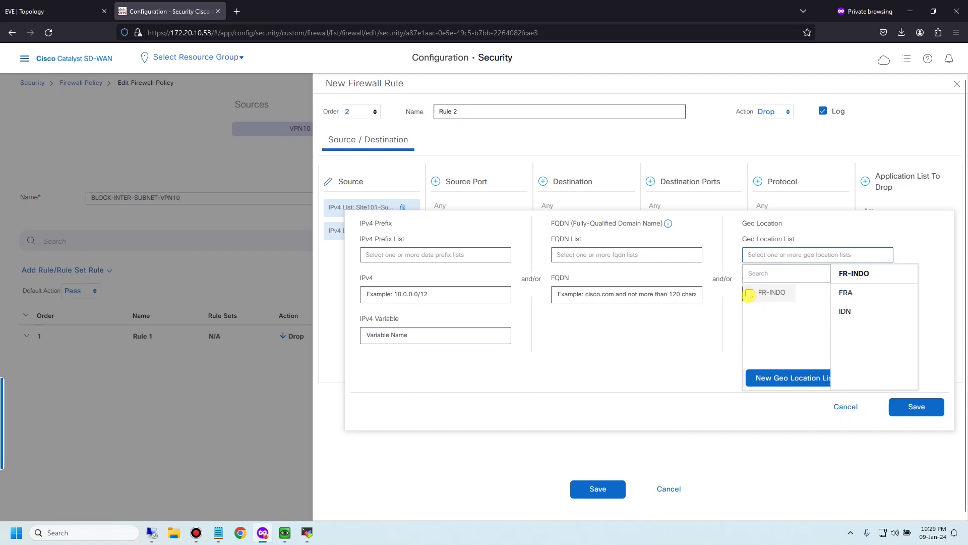
{"action": "left_click", "coordinate": [749, 293]}
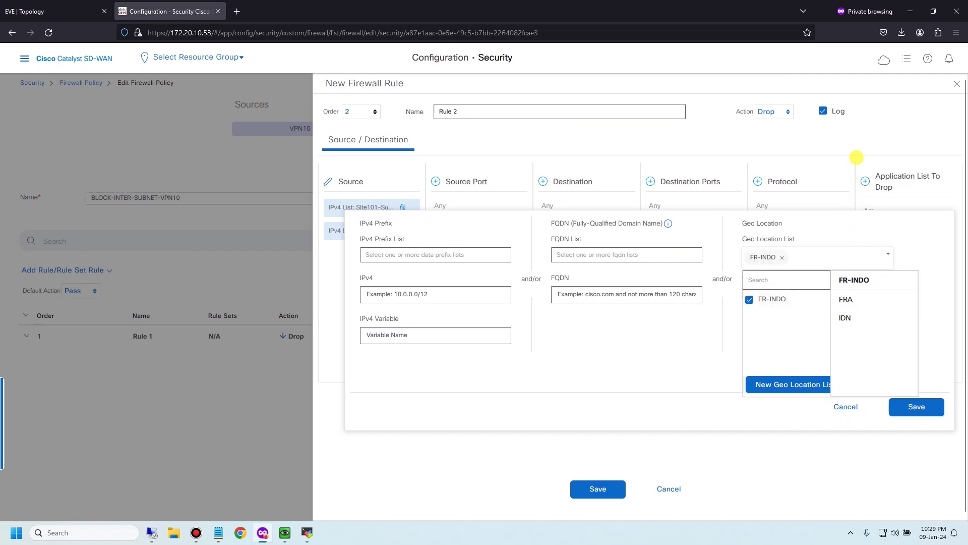
{"action": "left_click", "coordinate": [916, 407]}
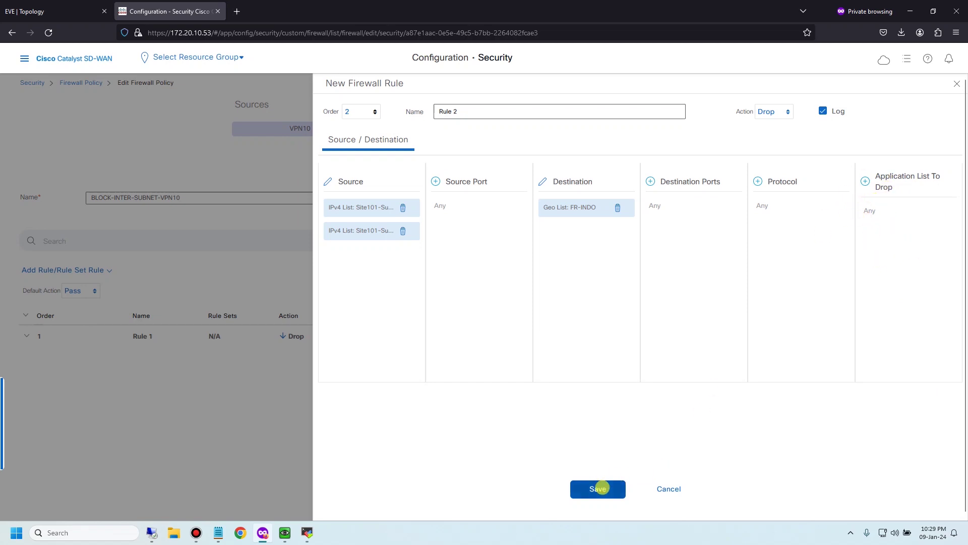
Save the new rule into the policy and return to the EVE-NG topology
{"action": "left_click", "coordinate": [598, 488]}
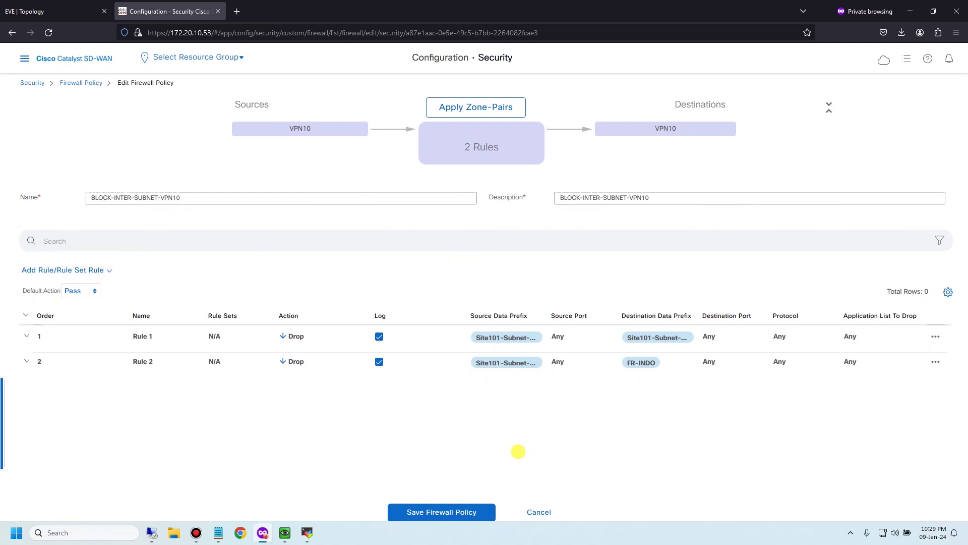
{"action": "left_click", "coordinate": [30, 12]}
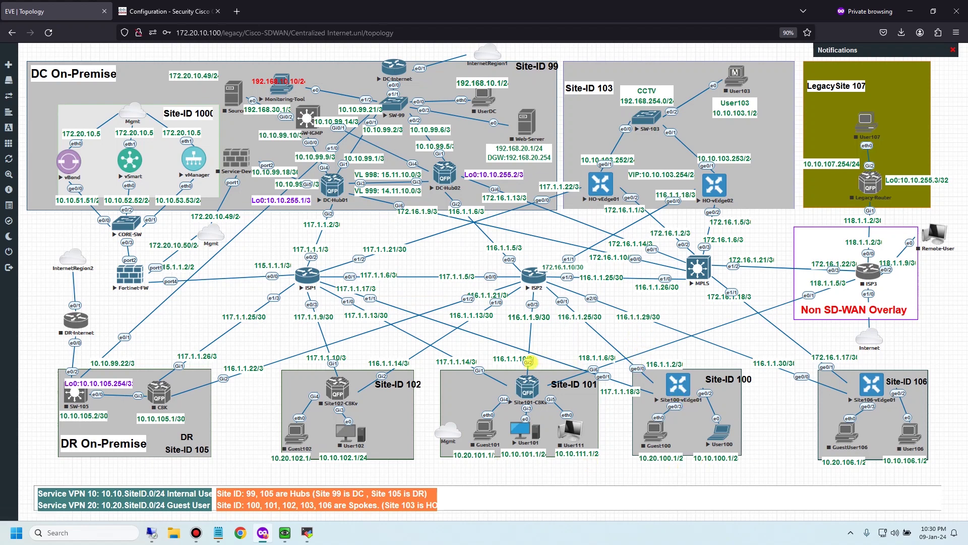
Bring up the QEMU (User101) Windows console from the taskbar
{"action": "mouse_move", "coordinate": [285, 533]}
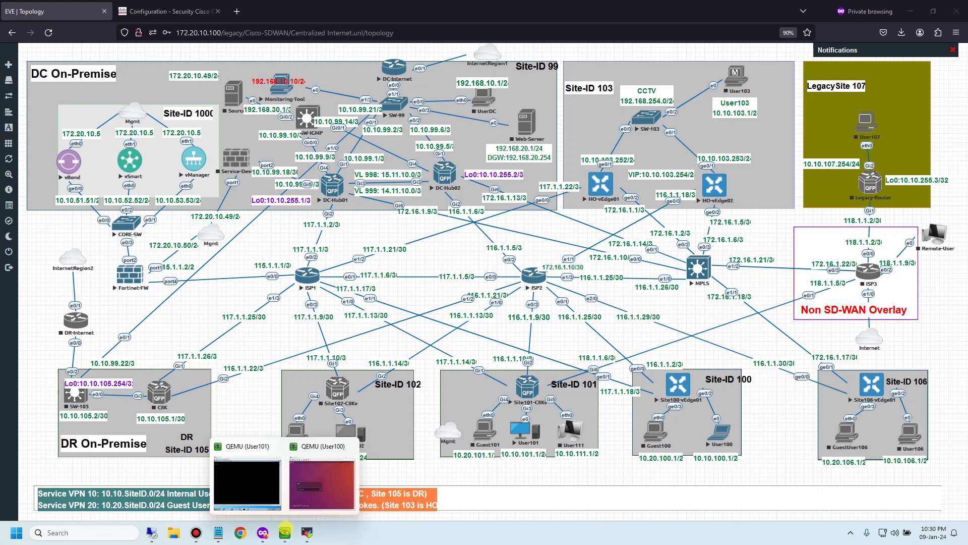
{"action": "left_click", "coordinate": [263, 493]}
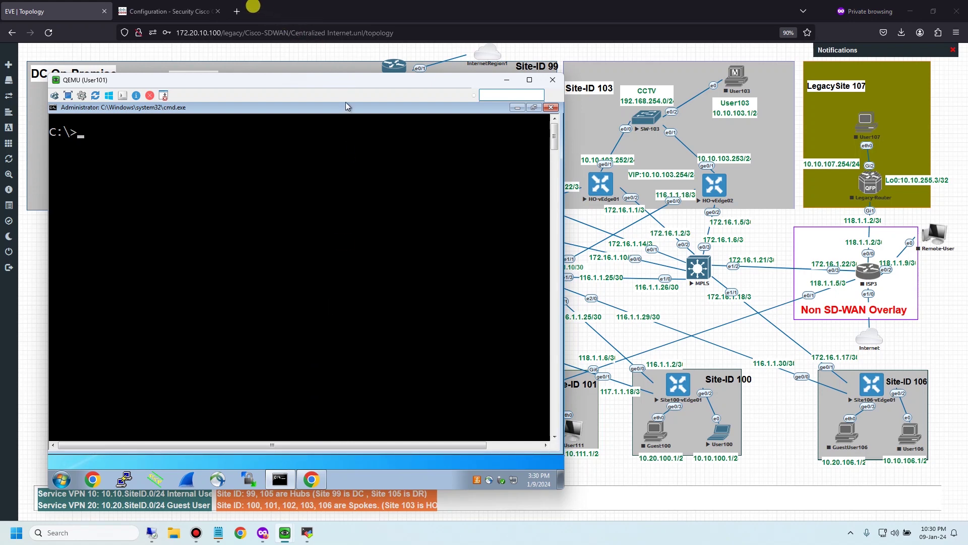
Search for 'iperf3 server public' in a new private window
{"action": "left_click", "coordinate": [241, 9]}
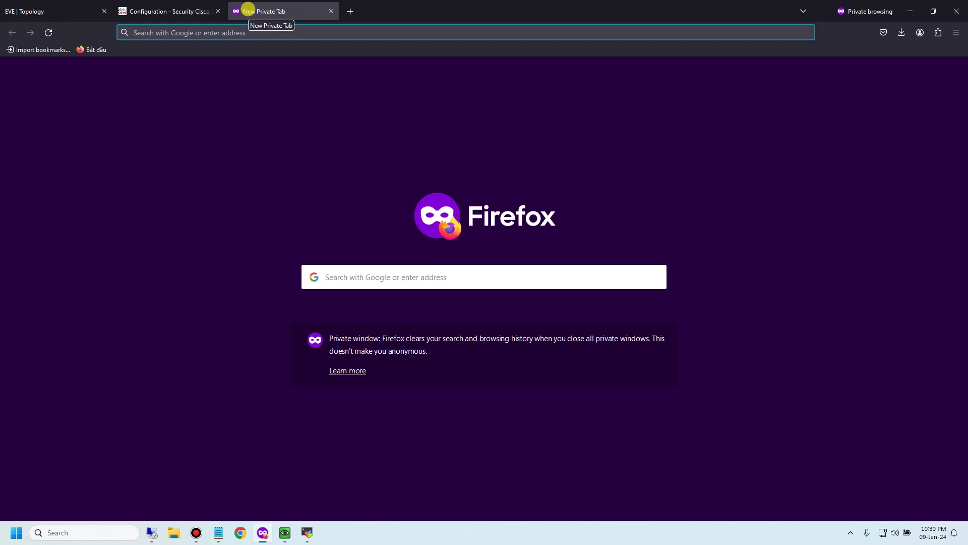
{"action": "type", "text": "i"}
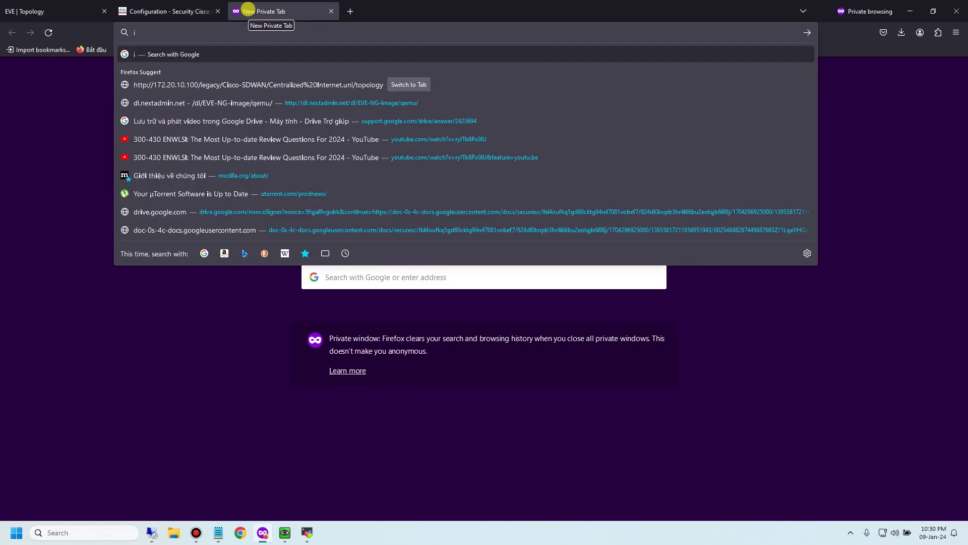
{"action": "type", "text": "perf3 "}
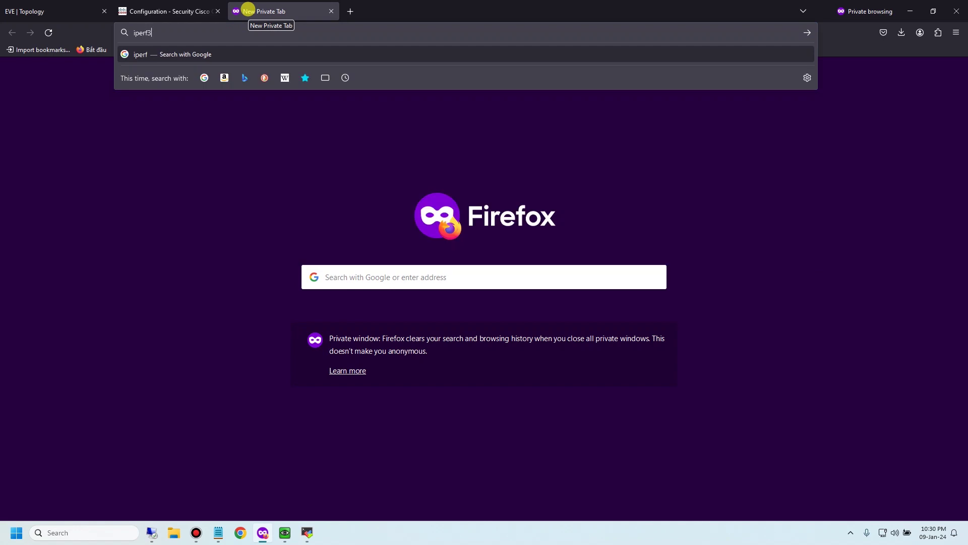
{"action": "type", "text": "server p"}
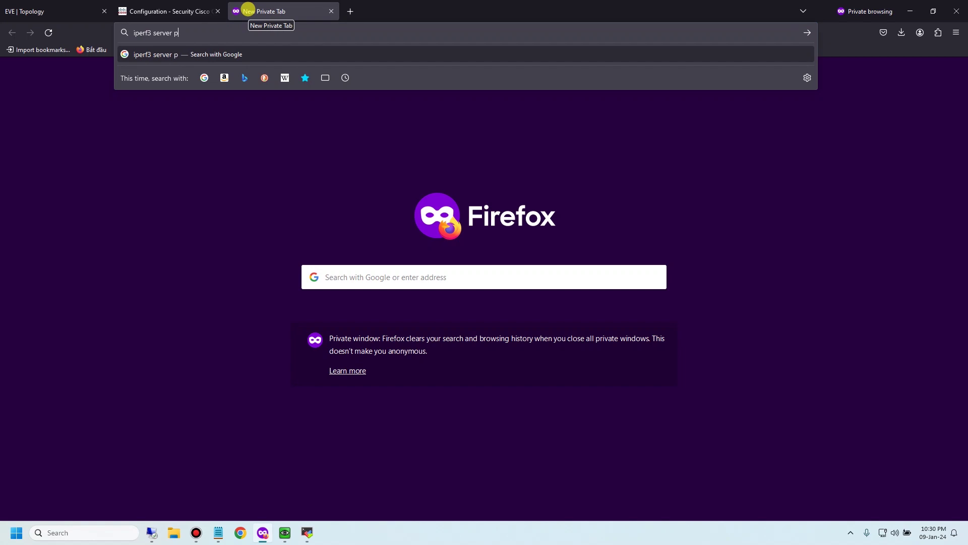
{"action": "type", "text": "ublic"}
{"action": "key", "text": "Return"}
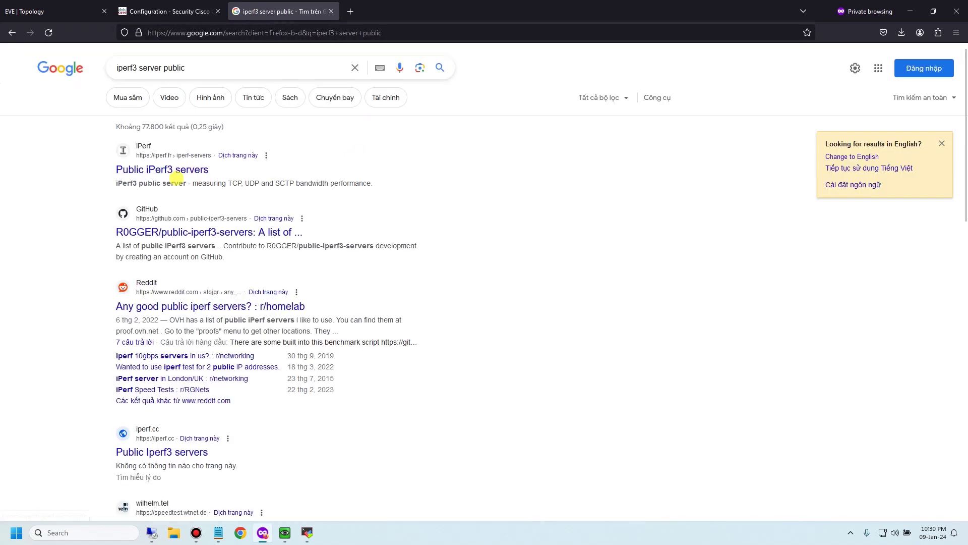
Open the iperf.fr public server list and mark Indonesia in the Asia table
{"action": "left_click", "coordinate": [174, 174]}
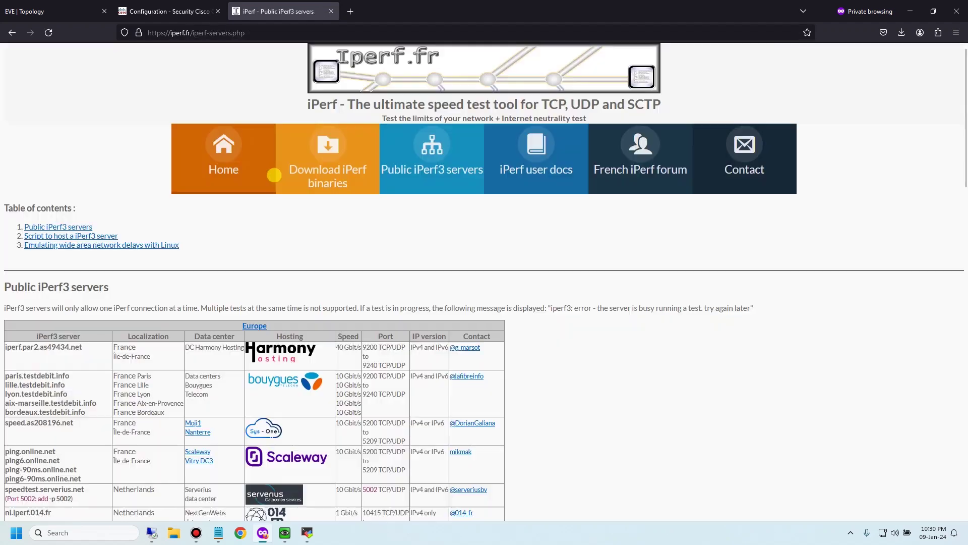
{"action": "scroll", "coordinate": [209, 235], "scroll_direction": "down", "scroll_amount": 2}
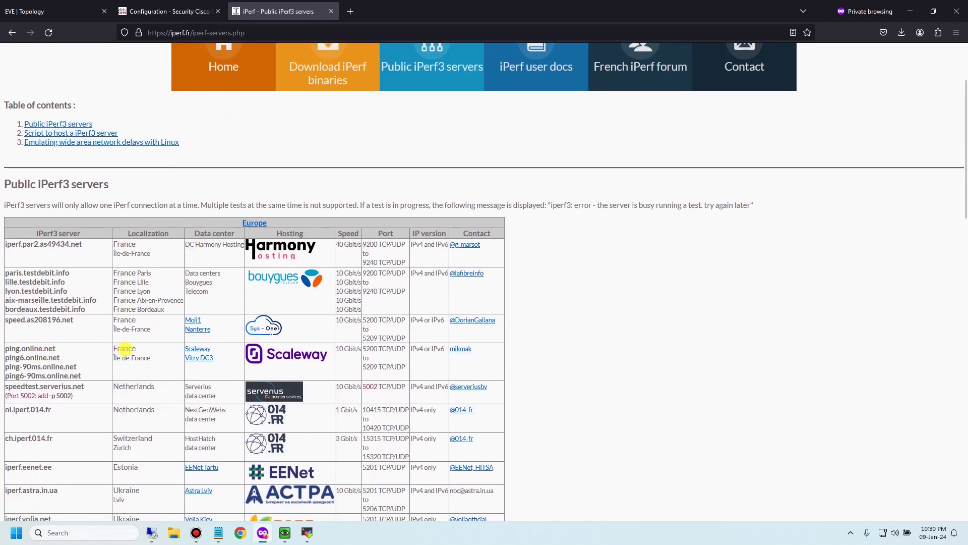
{"action": "left_click_drag", "start_coordinate": [5, 348], "coordinate": [56, 348]}
{"action": "scroll", "coordinate": [93, 361], "scroll_direction": "down", "scroll_amount": 1}
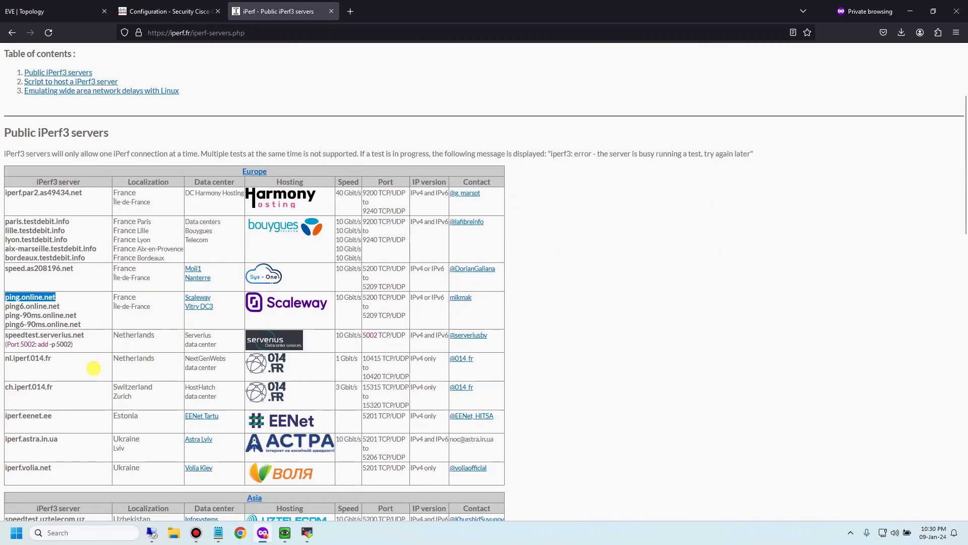
{"action": "scroll", "coordinate": [67, 410], "scroll_direction": "down", "scroll_amount": 4}
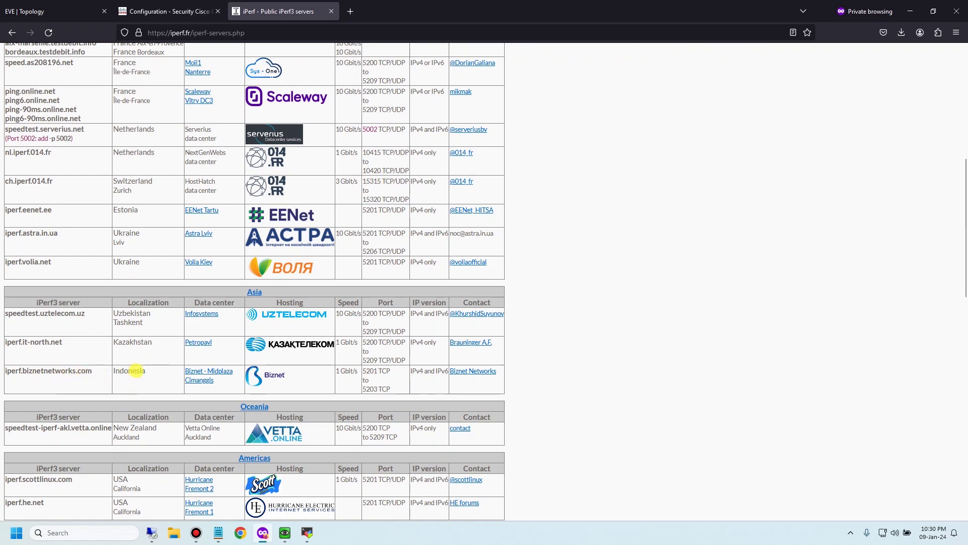
{"action": "double_click", "coordinate": [134, 371]}
{"action": "scroll", "coordinate": [86, 294], "scroll_direction": "up", "scroll_amount": 2}
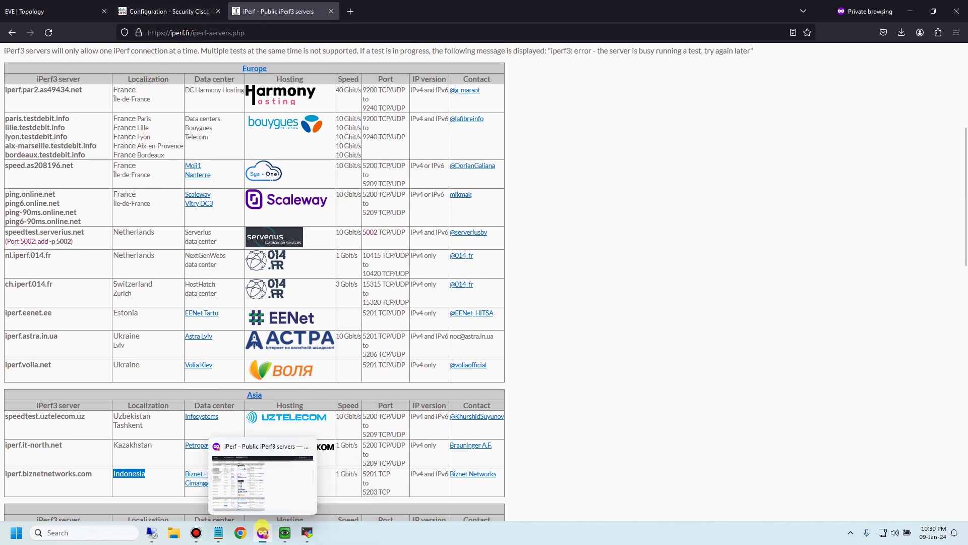
In User101's console, ping ping.online.net, then stop it
{"action": "mouse_move", "coordinate": [286, 533]}
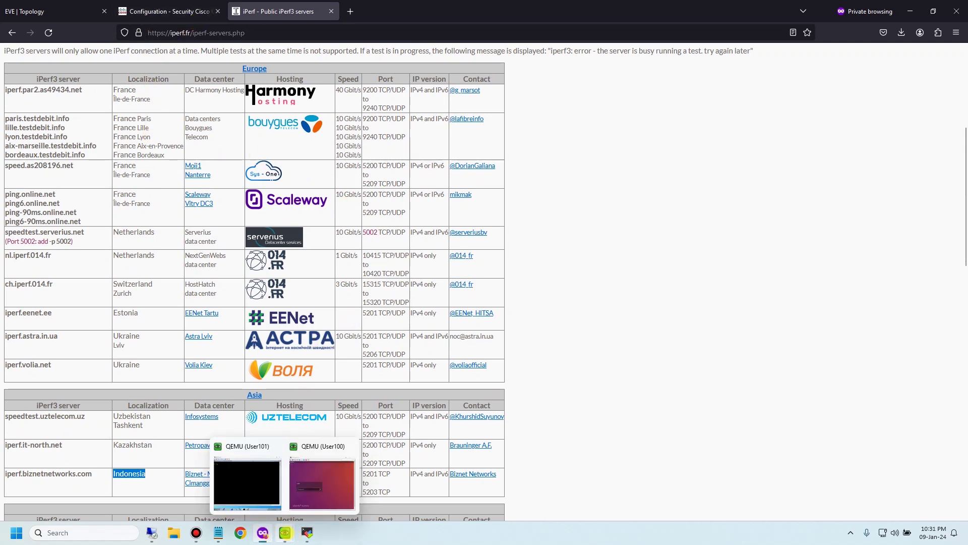
{"action": "left_click", "coordinate": [254, 497]}
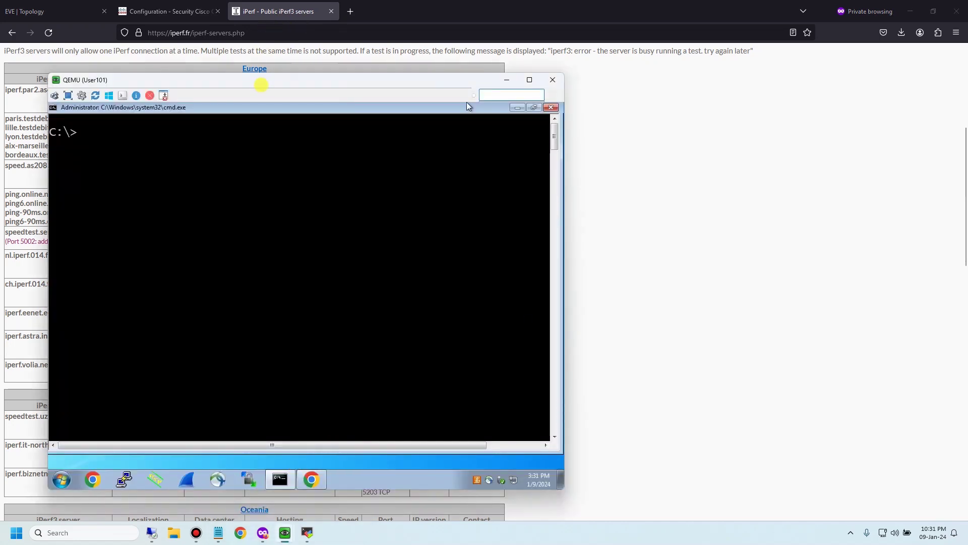
{"action": "left_click_drag", "start_coordinate": [261, 85], "coordinate": [491, 93]}
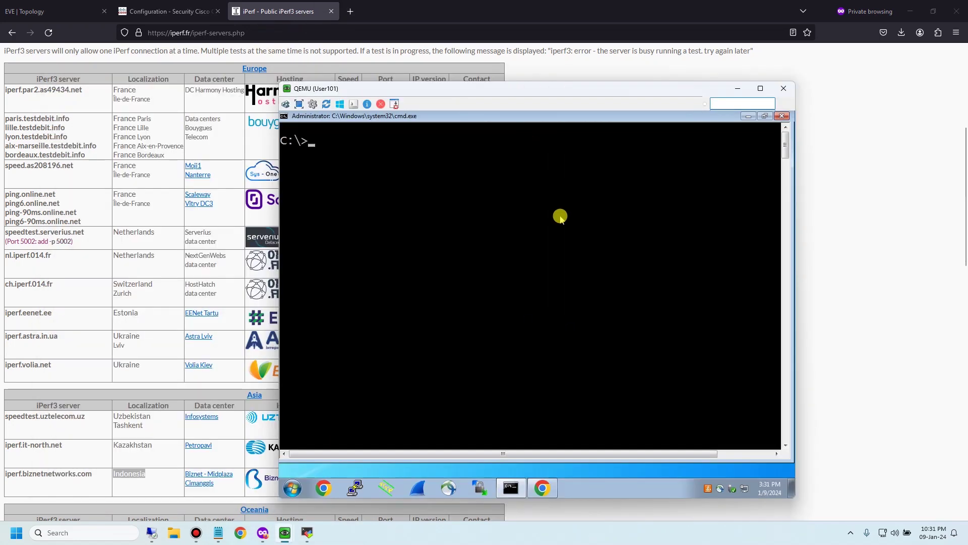
{"action": "type", "text": "ping ping.online,n"}
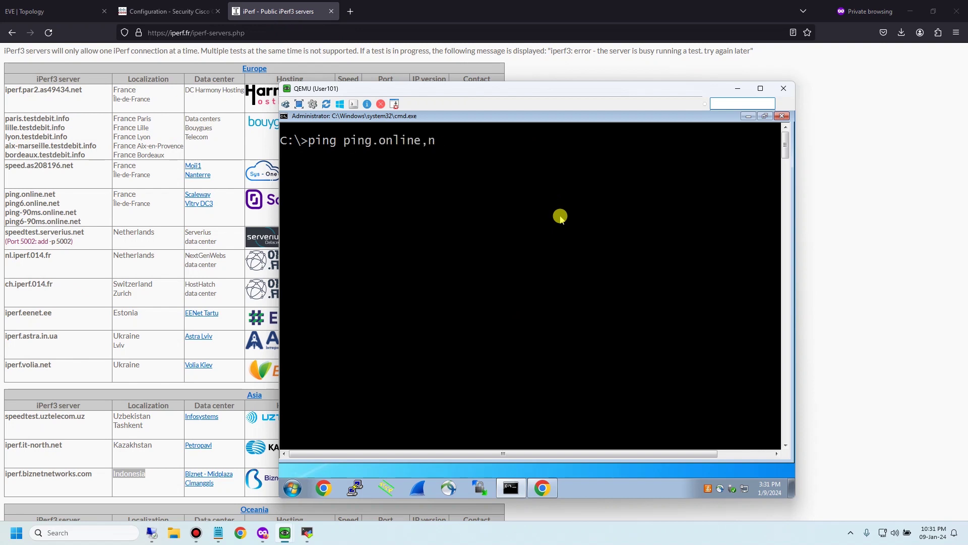
{"action": "type", "text": "t"}
{"action": "key", "text": "Return"}
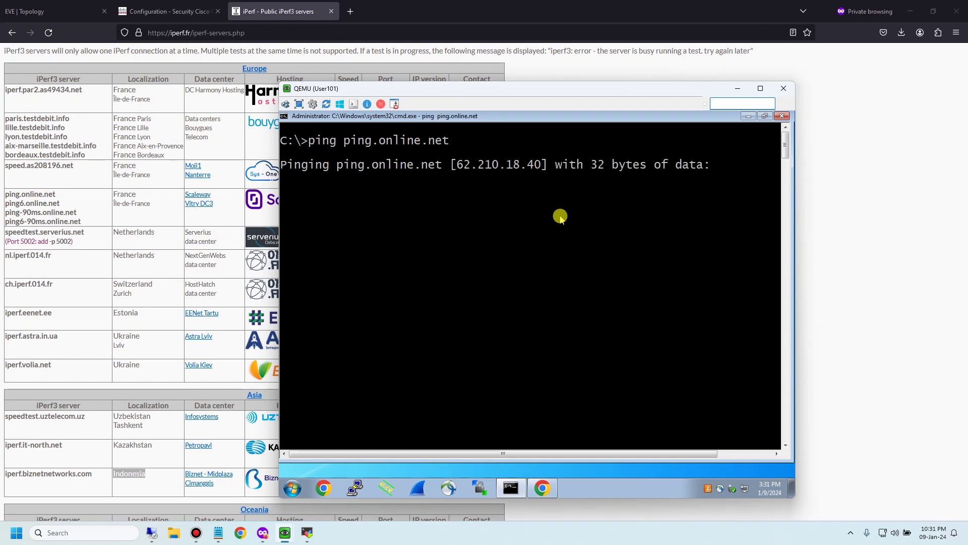
{"action": "key", "text": "ctrl+c"}
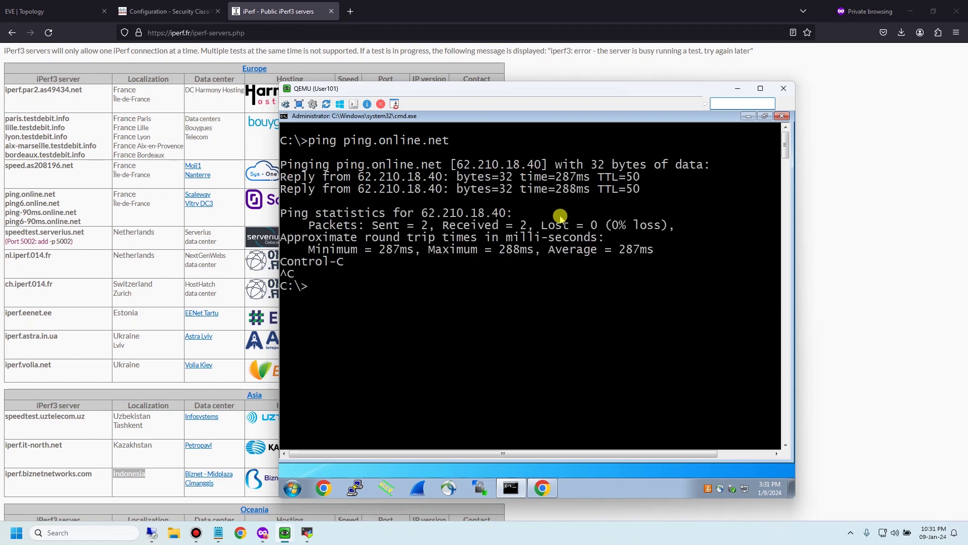
Edit the recalled command to ping iperf.biznetnetworks.com instead
{"action": "key", "text": "Up"}
{"action": "key", "text": "BackSpace"}
{"action": "key", "text": "BackSpace"}
{"action": "key", "text": "BackSpace"}
{"action": "key", "text": "BackSpace"}
{"action": "key", "text": "BackSpace"}
{"action": "key", "text": "BackSpace"}
{"action": "key", "text": "BackSpace"}
{"action": "key", "text": "BackSpace"}
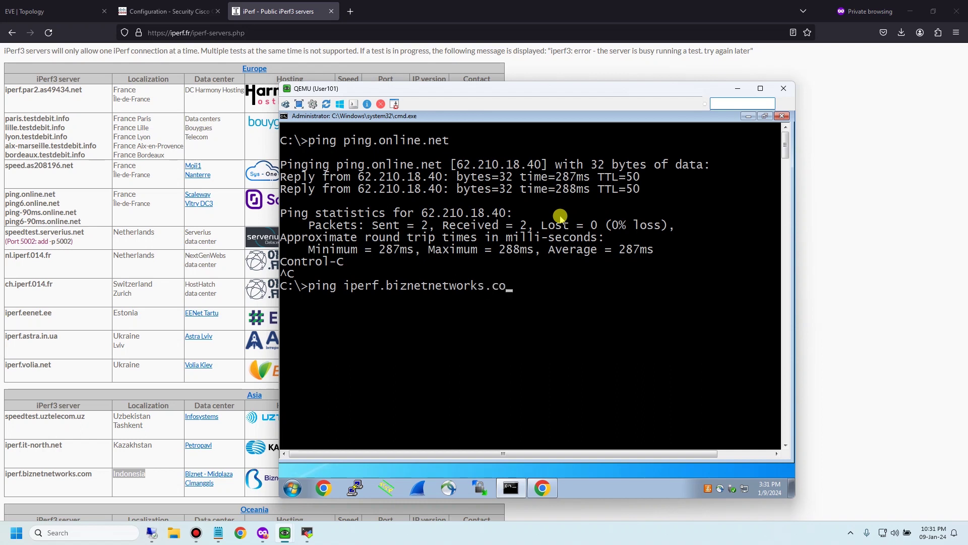
{"action": "key", "text": "Return"}
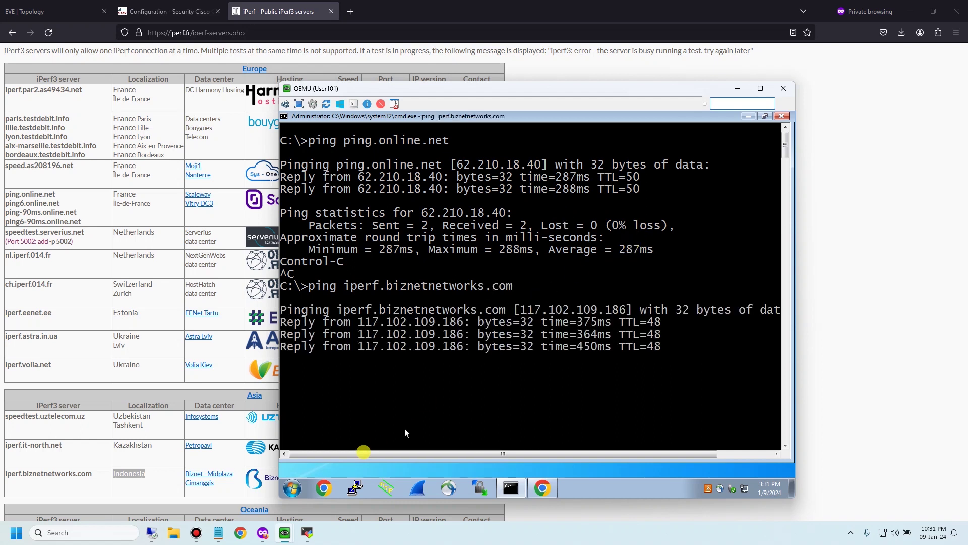
{"action": "scroll", "coordinate": [431, 381], "scroll_direction": "down", "scroll_amount": 1}
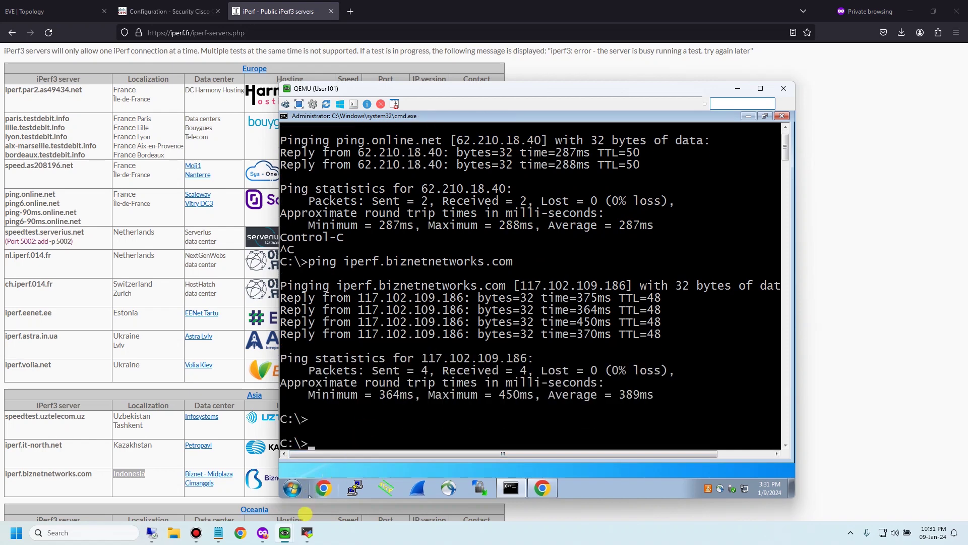
Log in to User100's Ubuntu console as root with the account password
{"action": "mouse_move", "coordinate": [285, 533]}
{"action": "left_click", "coordinate": [325, 487]}
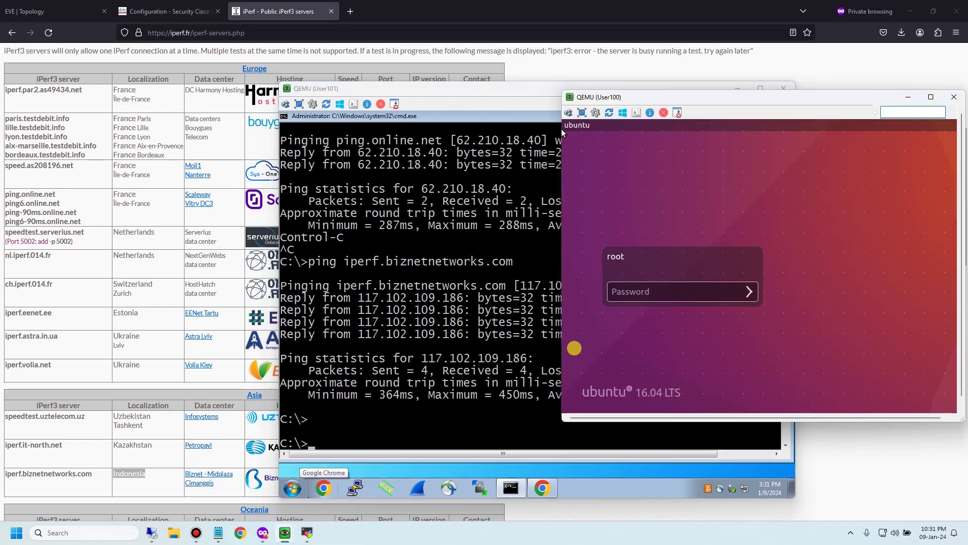
{"action": "type", "text": "•••"}
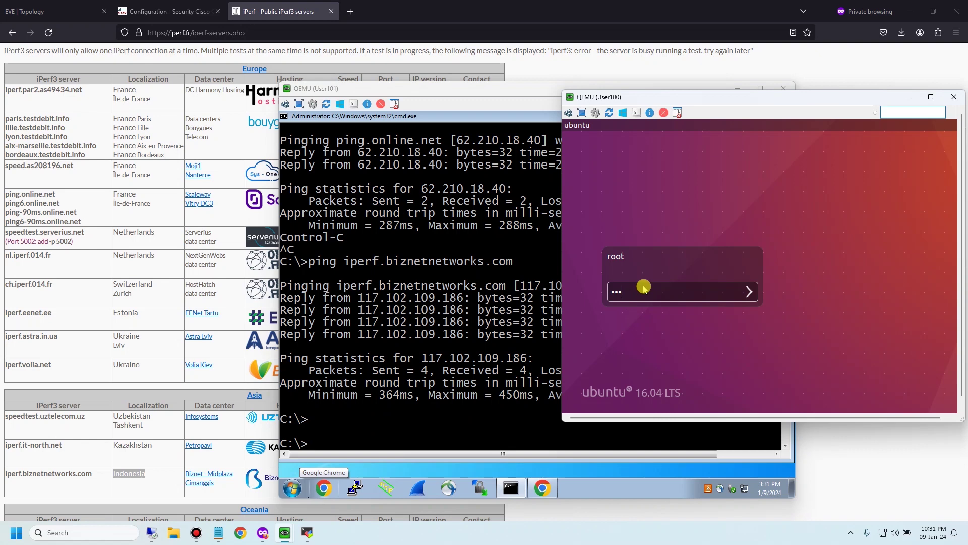
{"action": "type", "text": "••••"}
{"action": "key", "text": "Return"}
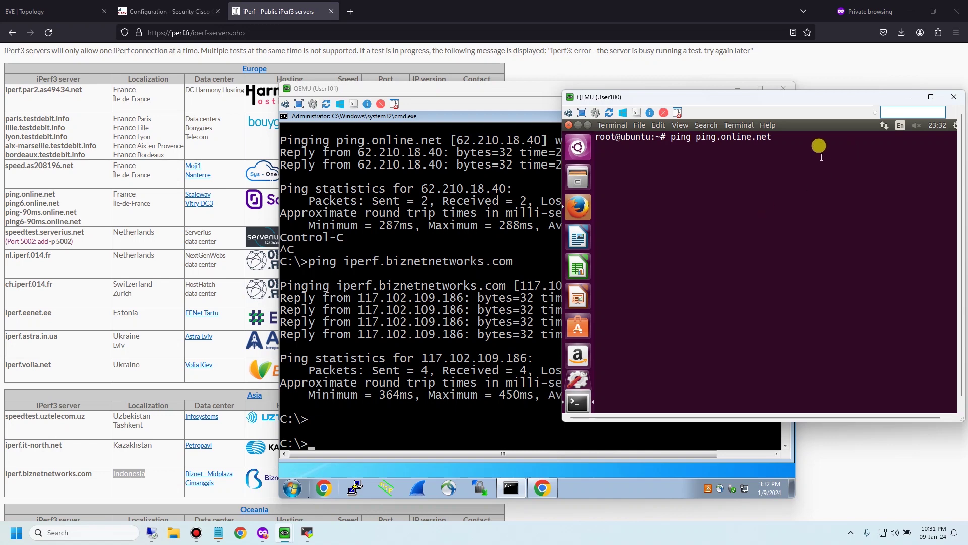
Ping ping.online.net and iperf.biznetnetworks.com, stopping each with Ctrl+C
{"action": "key", "text": "Return"}
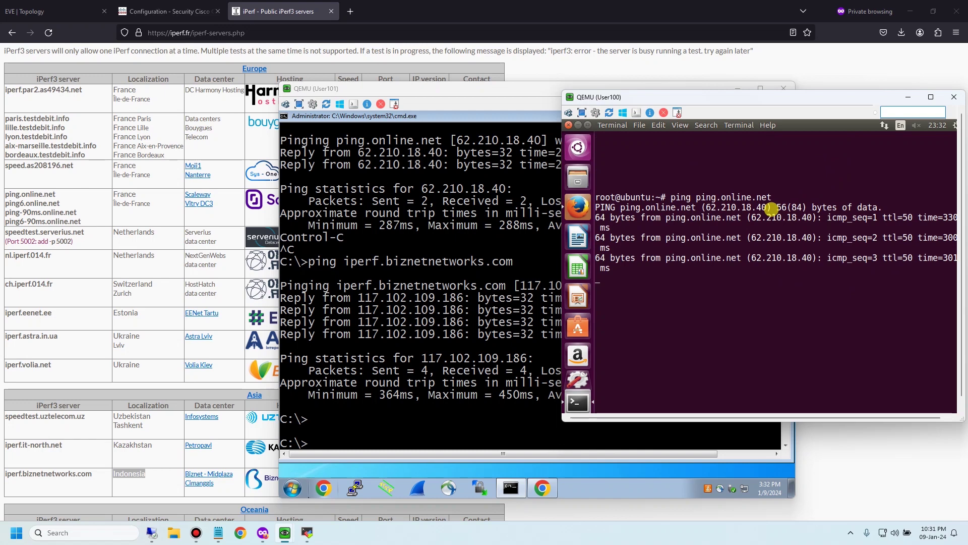
{"action": "key", "text": "ctrl+c"}
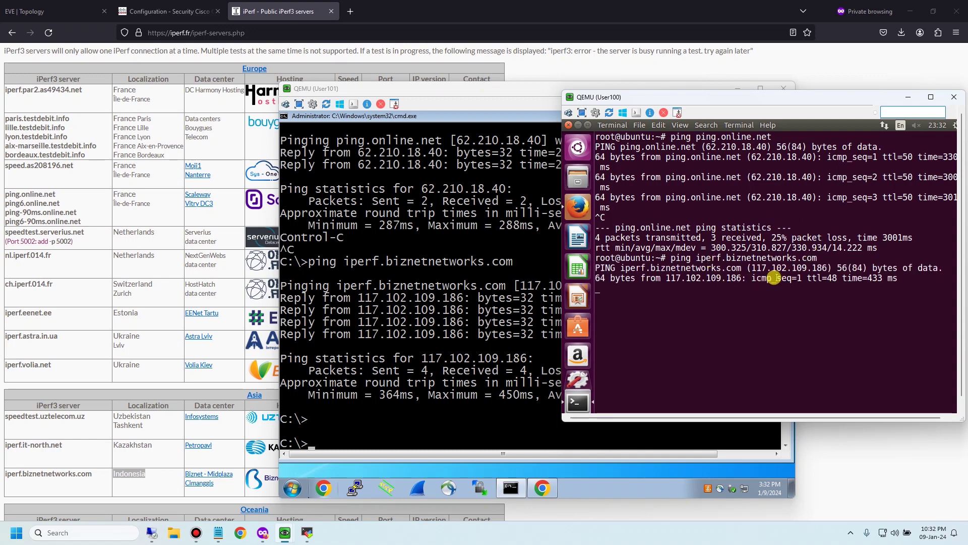
{"action": "left_click_drag", "start_coordinate": [732, 267], "coordinate": [751, 279]}
{"action": "key", "text": "ctrl+c"}
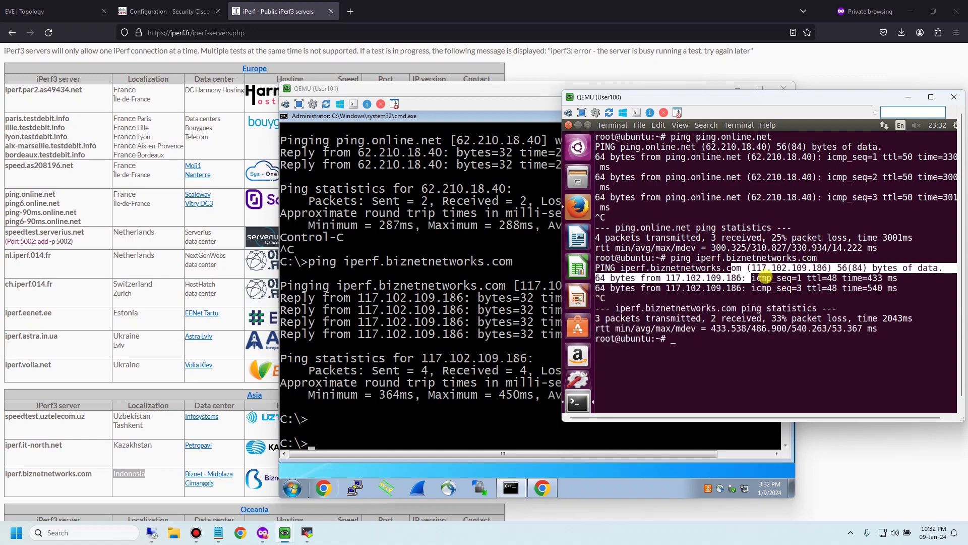
Open Chrome in User101's Windows VM and load ping.online.net
{"action": "left_click", "coordinate": [562, 353]}
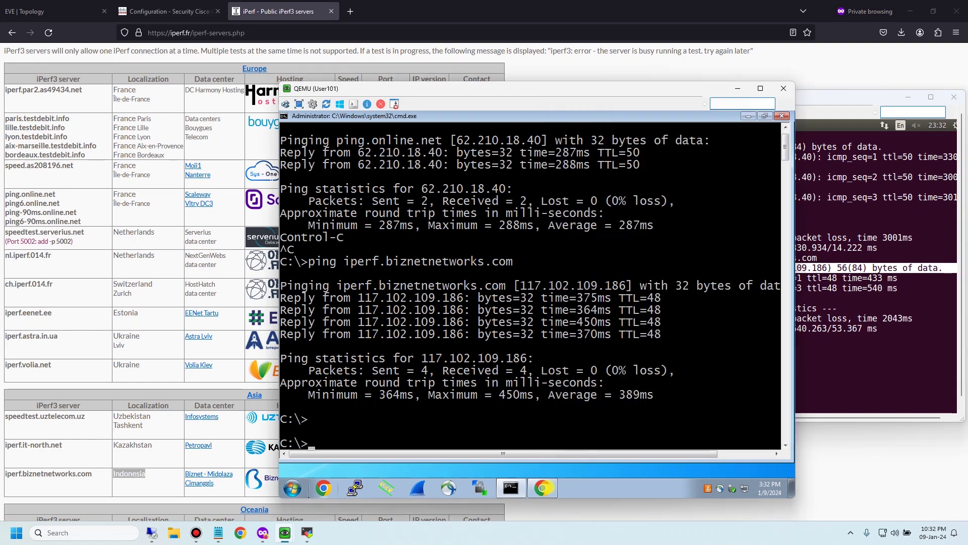
{"action": "left_click", "coordinate": [542, 488]}
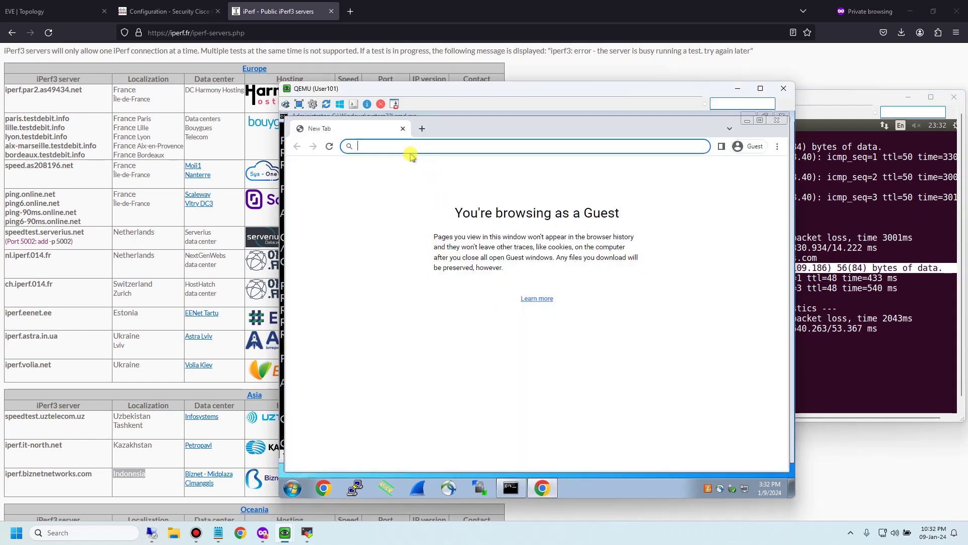
{"action": "type", "text": "ping."}
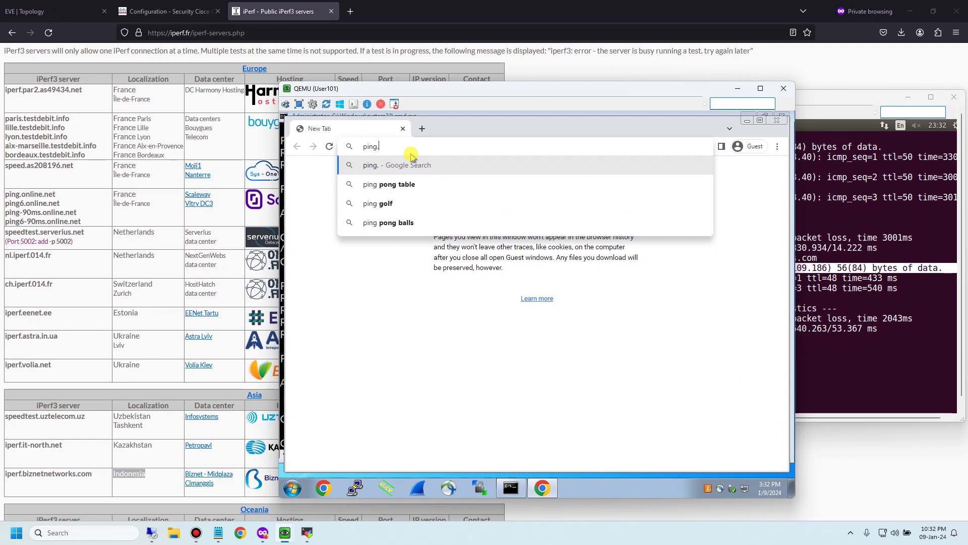
{"action": "type", "text": "online.net"}
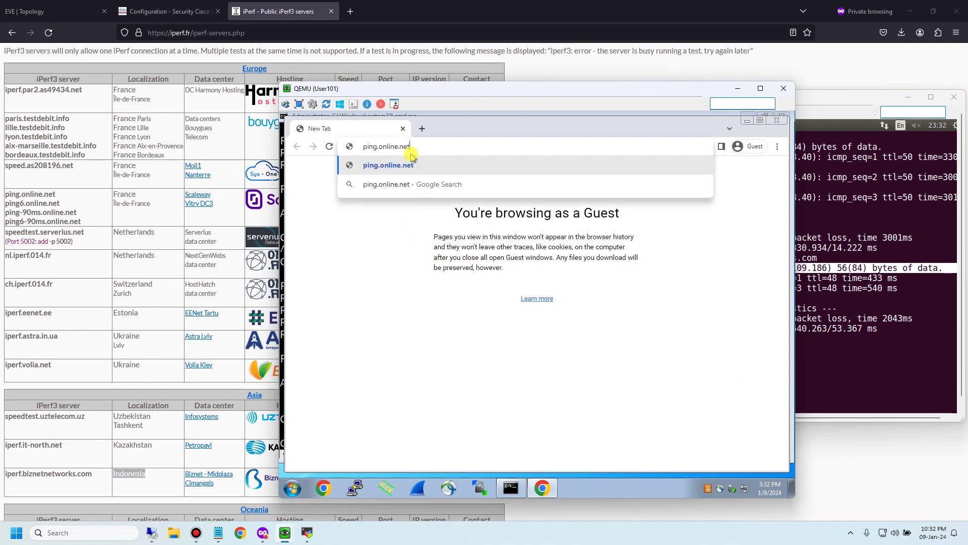
{"action": "key", "text": "Return"}
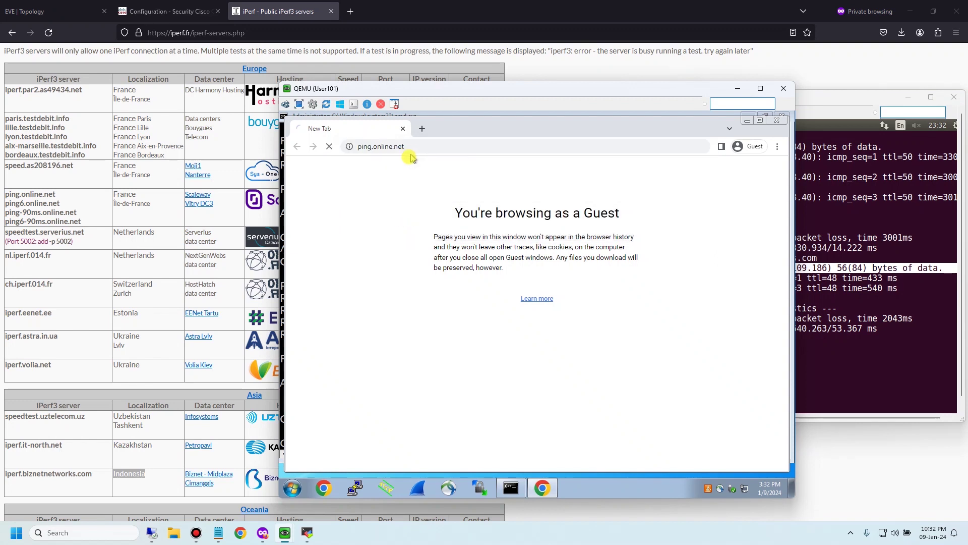
Load iperf.biznetnetworks.com in a second tab and compare both tabs' results
{"action": "left_click", "coordinate": [422, 128]}
{"action": "type", "text": "iperf"}
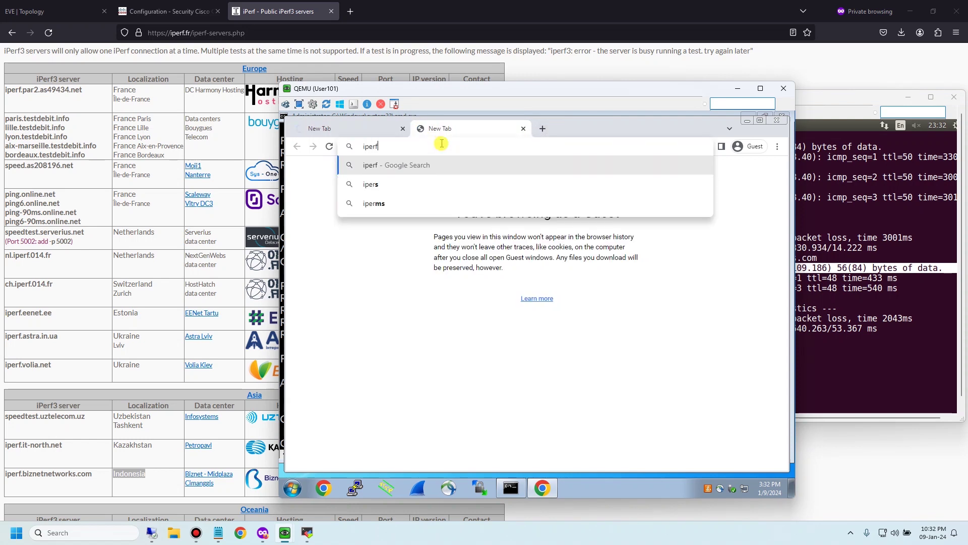
{"action": "type", "text": ".bizn"}
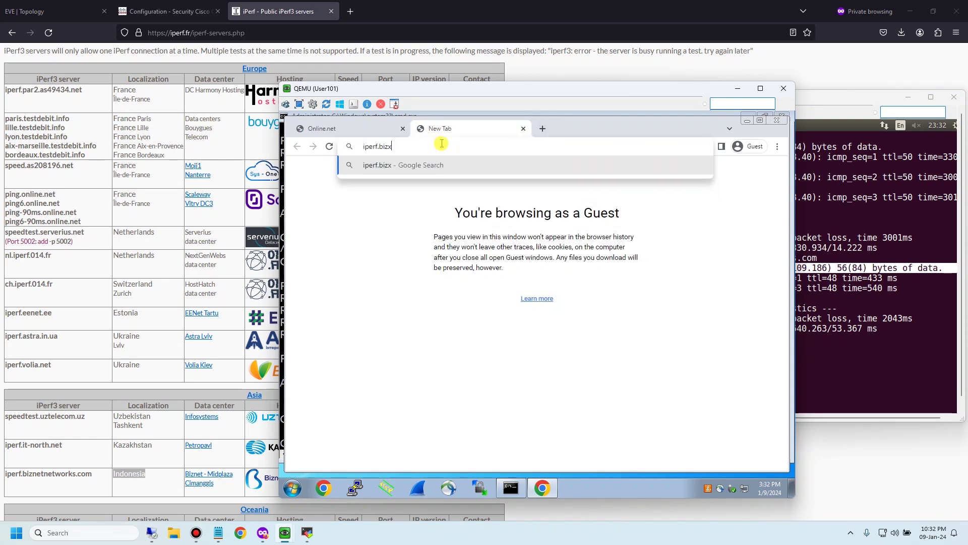
{"action": "type", "text": "etnetworks.com"}
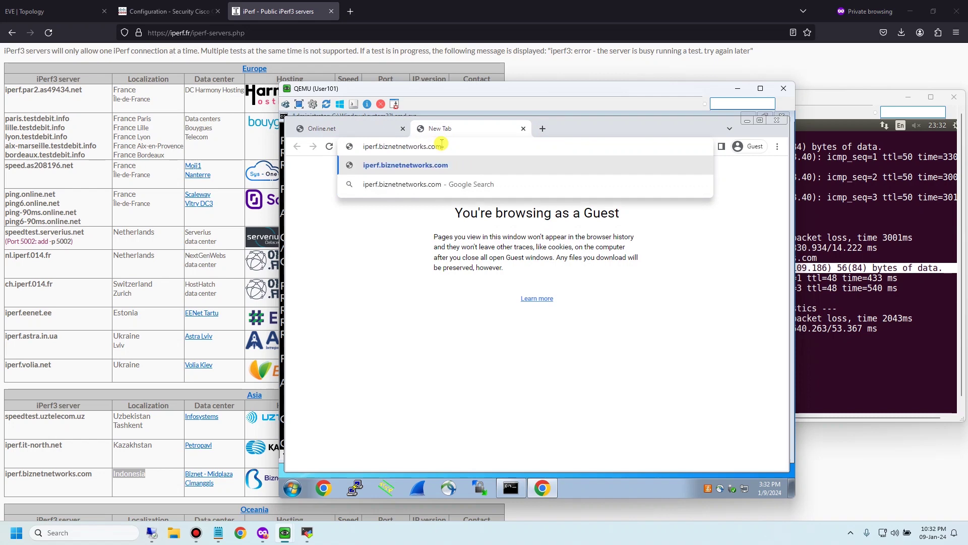
{"action": "key", "text": "Return"}
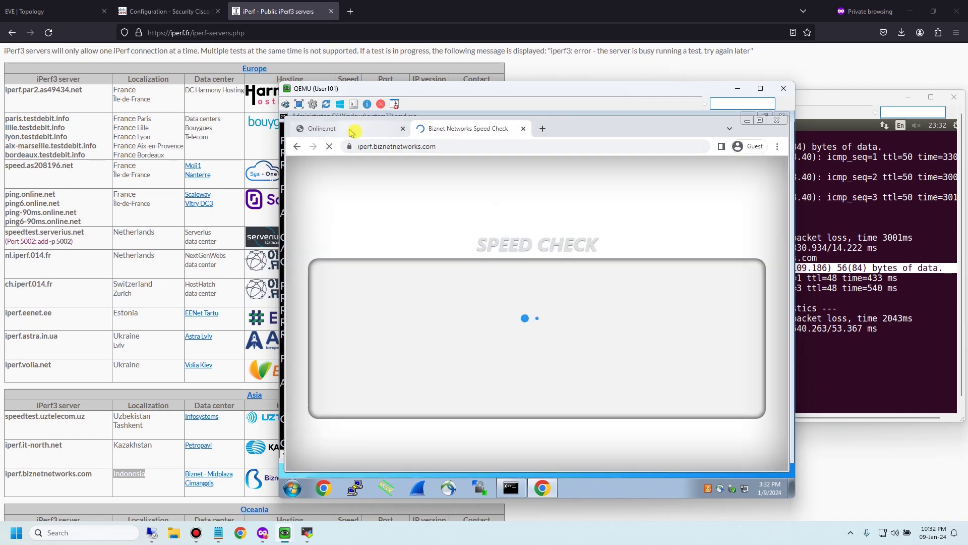
{"action": "left_click", "coordinate": [351, 129]}
{"action": "left_click", "coordinate": [447, 132]}
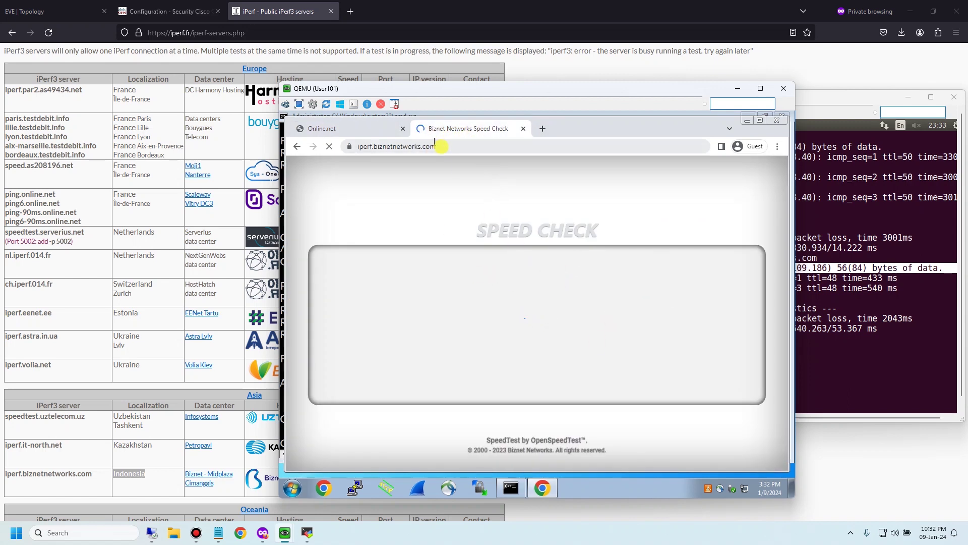
{"action": "left_click", "coordinate": [449, 149]}
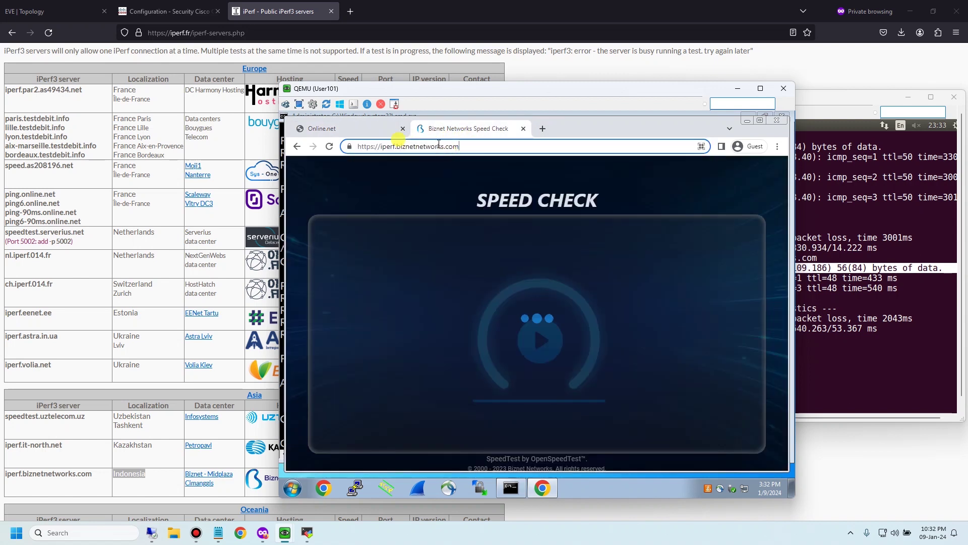
{"action": "left_click", "coordinate": [851, 228]}
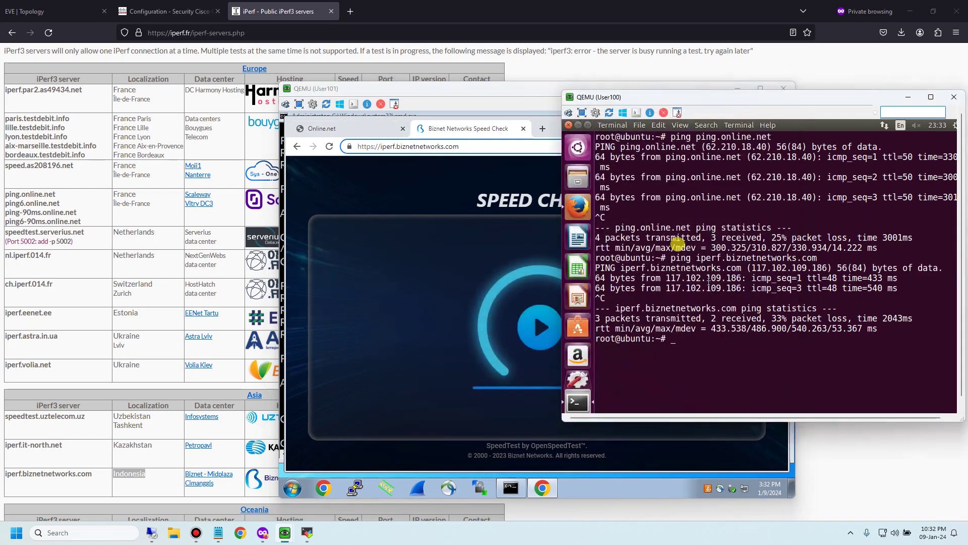
Launch Firefox on Ubuntu and load ping.online.net and iperf.biznetnetworks.com in separate tabs
{"action": "left_click", "coordinate": [578, 207]}
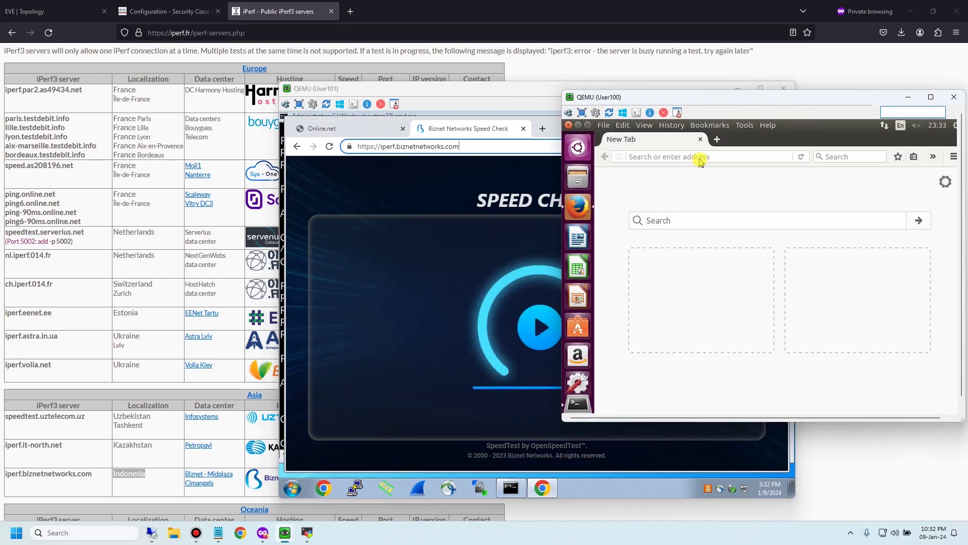
{"action": "left_click", "coordinate": [694, 157]}
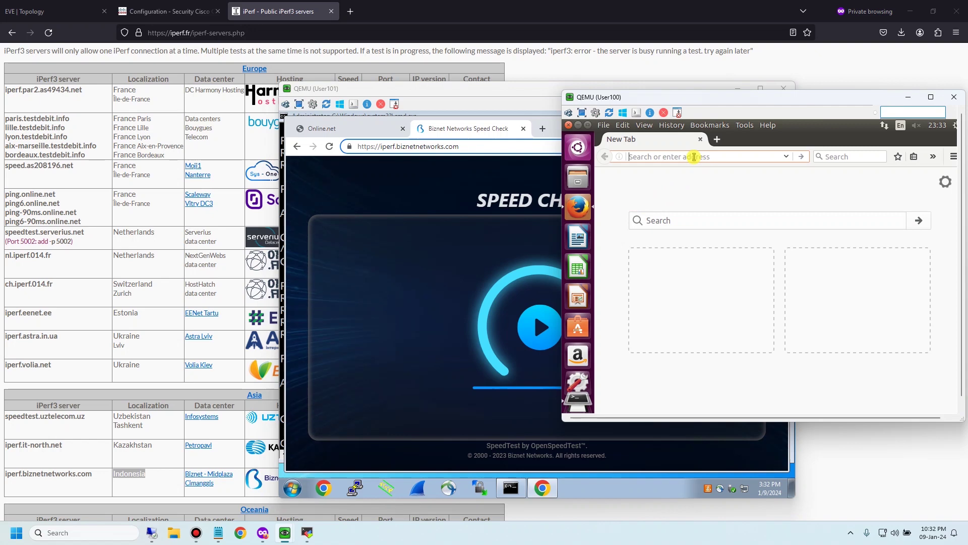
{"action": "type", "text": "ping.online.net/"}
{"action": "key", "text": "Return"}
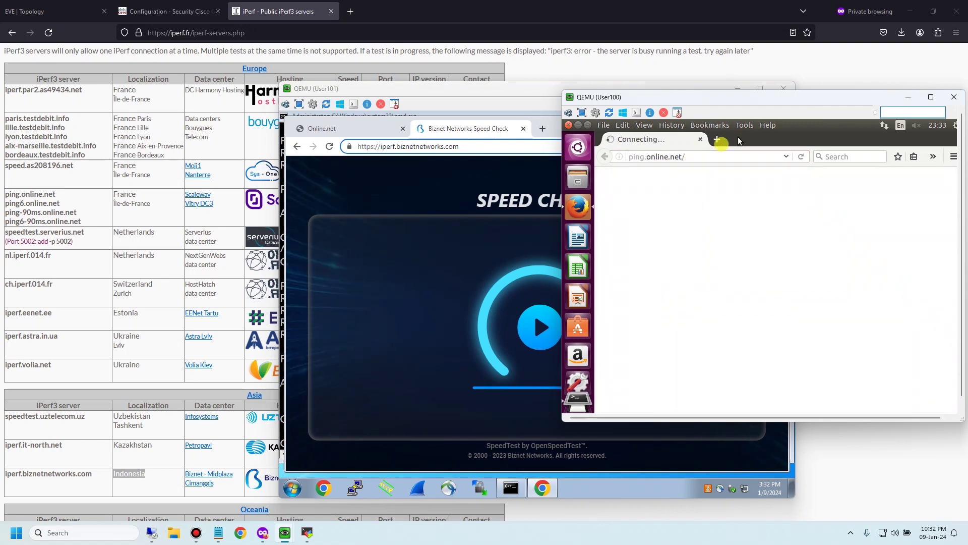
{"action": "left_click", "coordinate": [716, 139]}
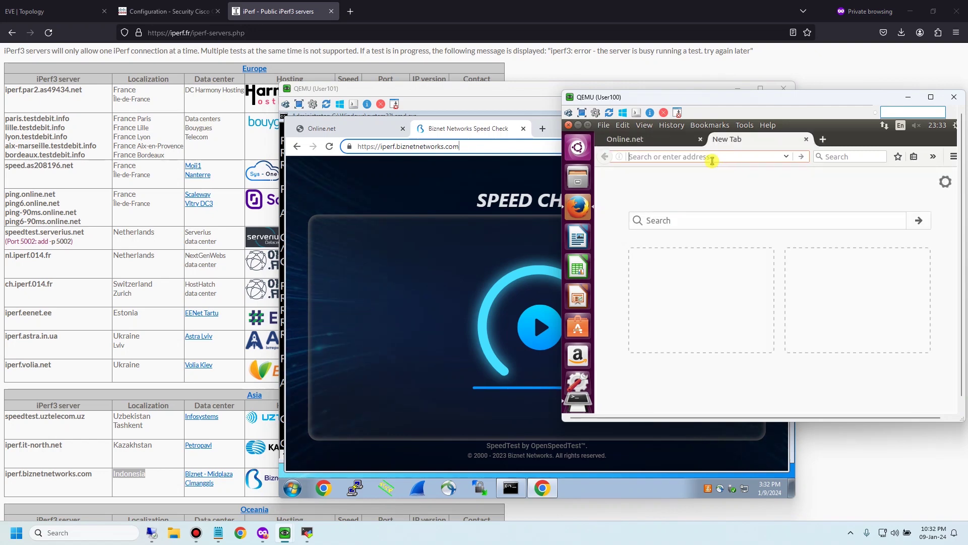
{"action": "type", "text": "iperf.biznetnetworks.com/"}
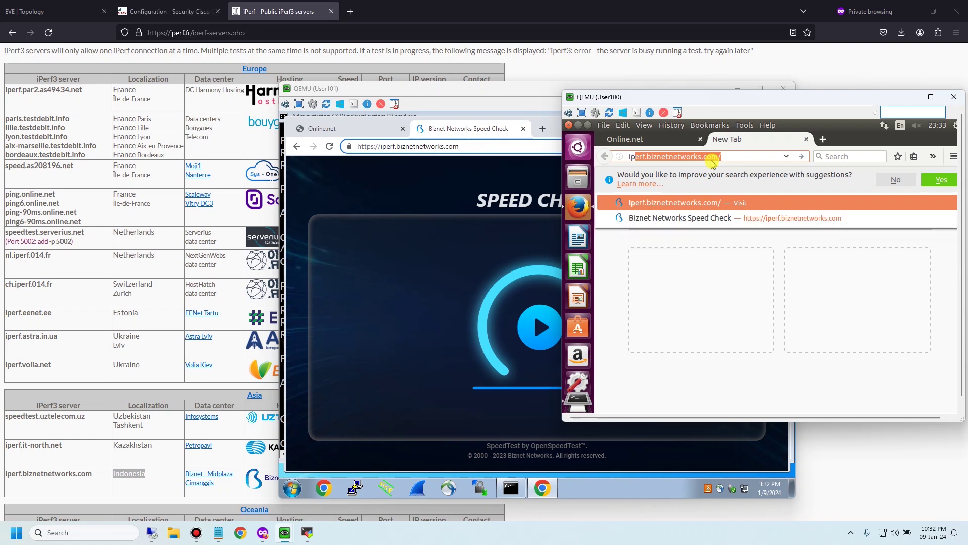
{"action": "key", "text": "Return"}
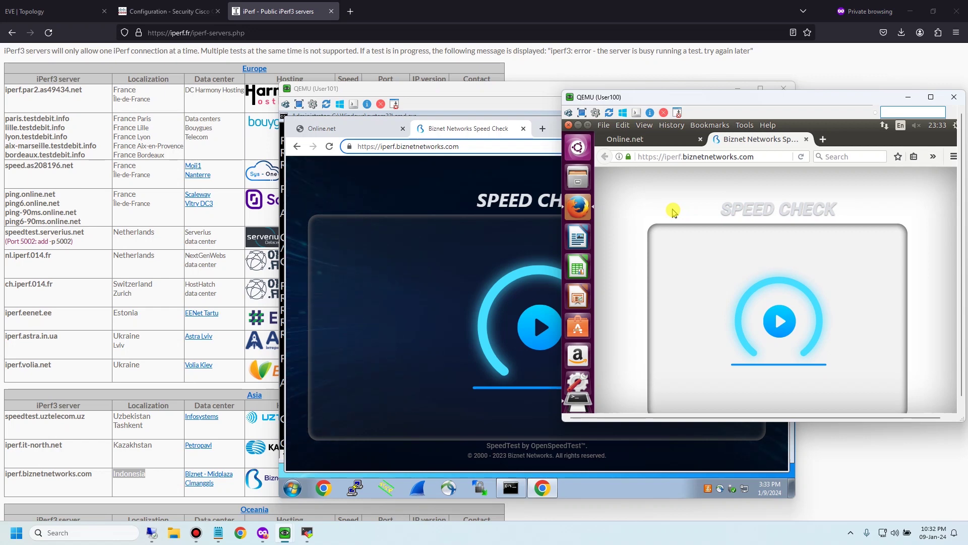
Save the BLOCK-INTER-SUBNET-VPN10 policy and activate it, previewing Site101-C8Kv at 172.1.1.101
{"action": "left_click", "coordinate": [211, 1]}
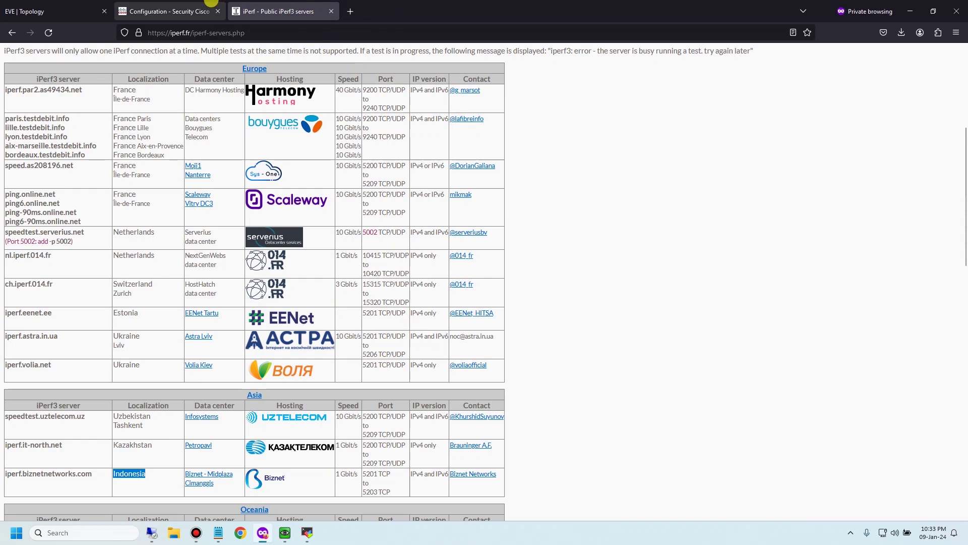
{"action": "left_click", "coordinate": [194, 6]}
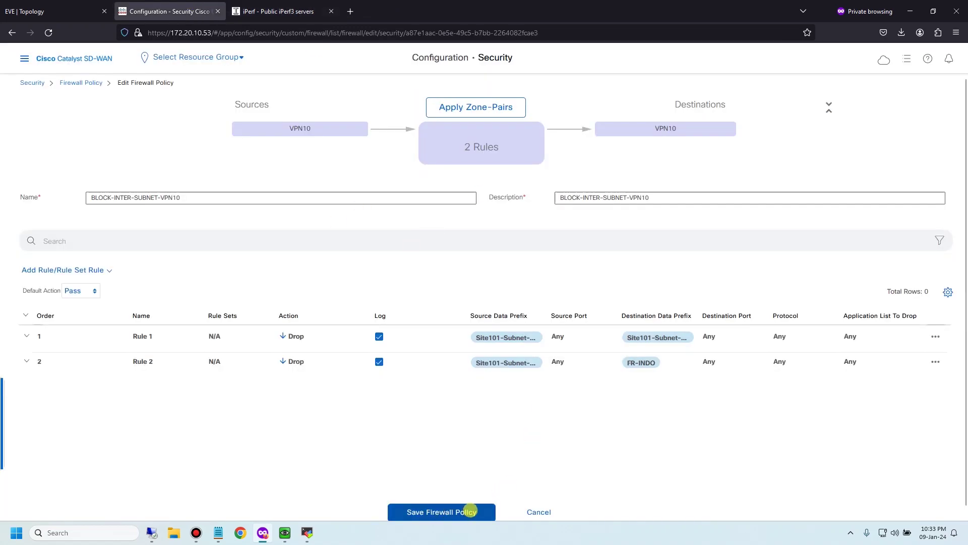
{"action": "left_click", "coordinate": [470, 511]}
{"action": "key", "text": "Return"}
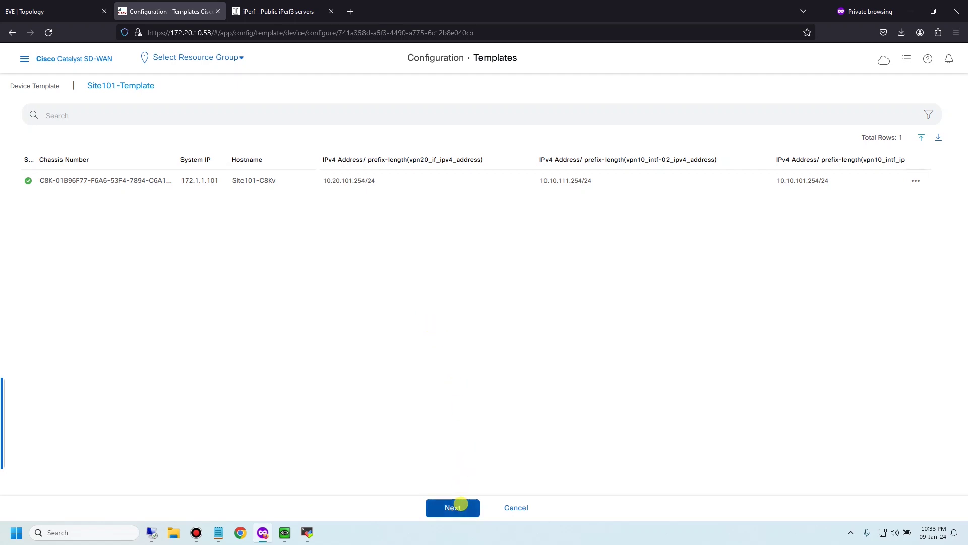
{"action": "left_click", "coordinate": [459, 505]}
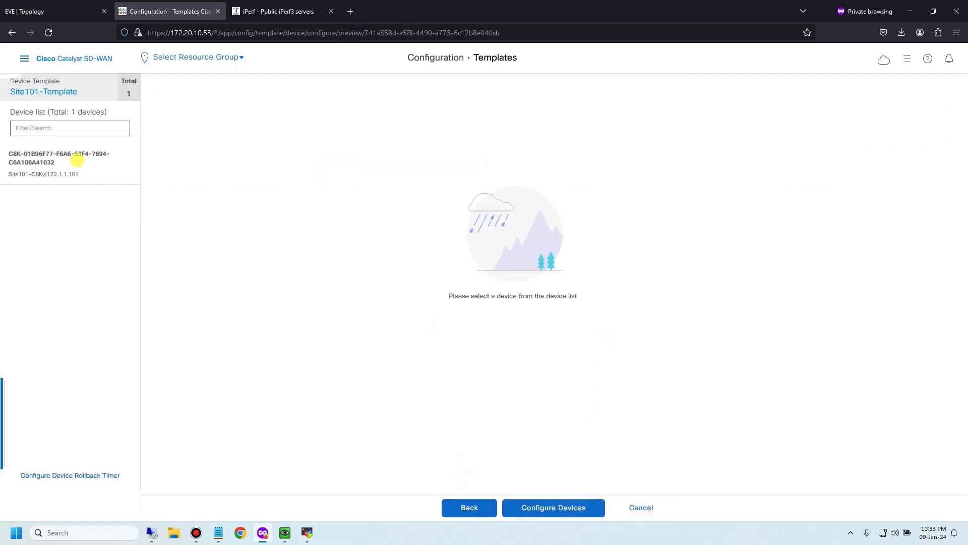
{"action": "left_click", "coordinate": [76, 161]}
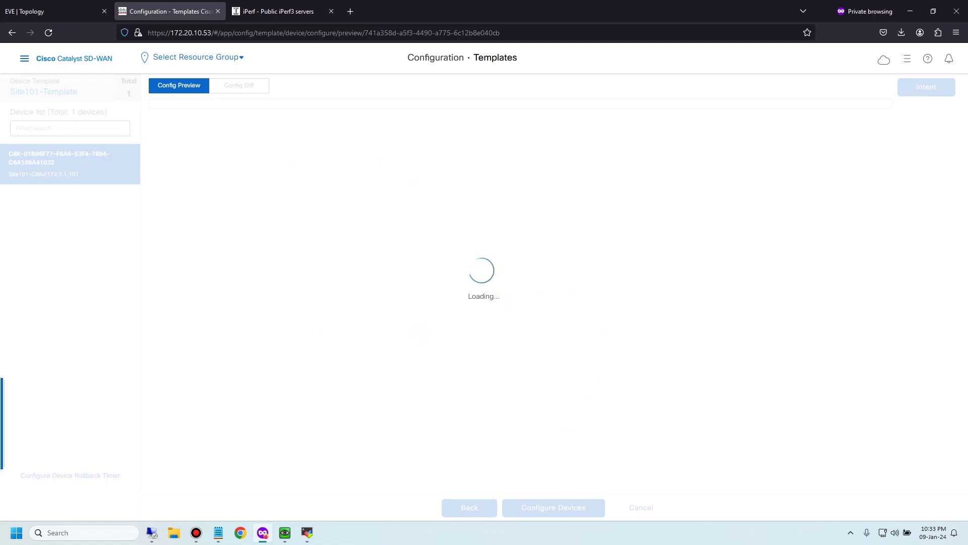
{"action": "key", "text": "alt+Tab"}
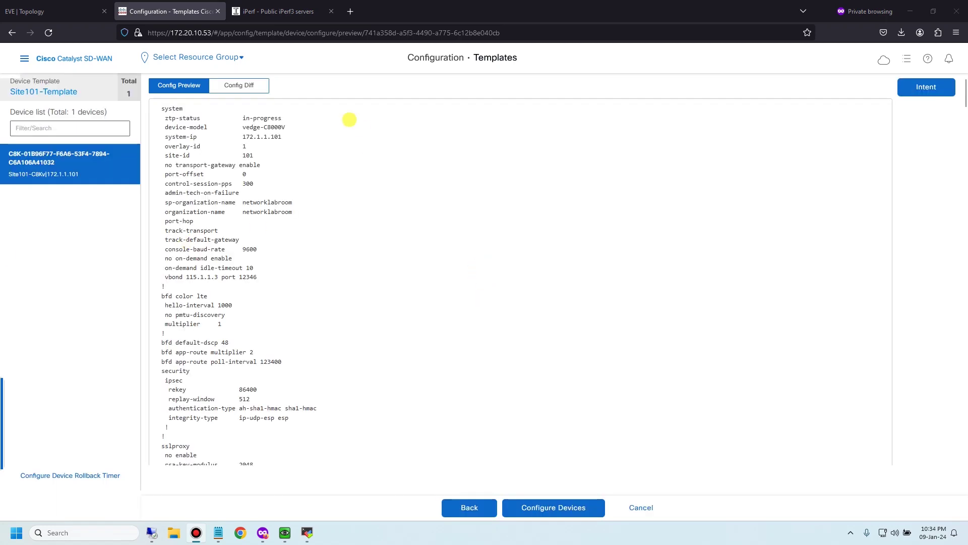
{"action": "left_click", "coordinate": [255, 85]}
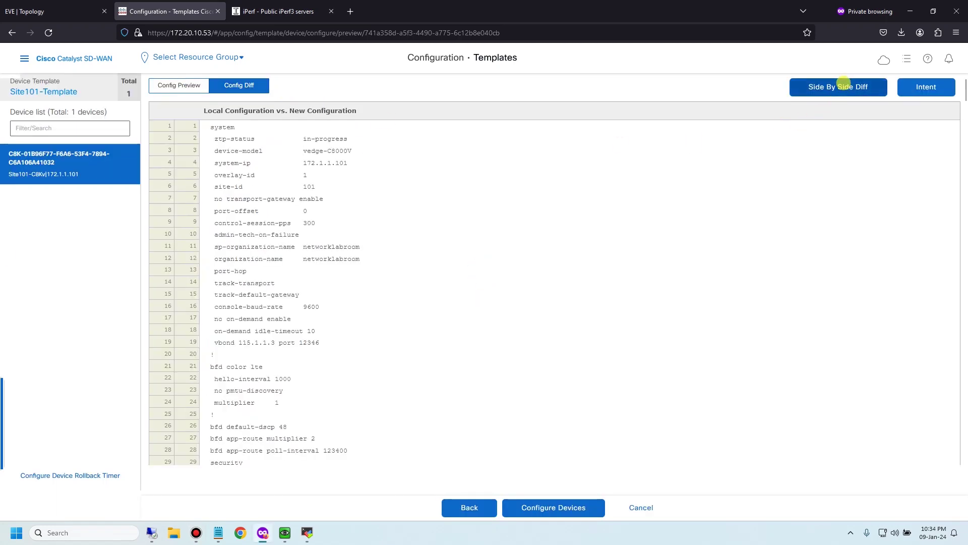
{"action": "left_click", "coordinate": [845, 87]}
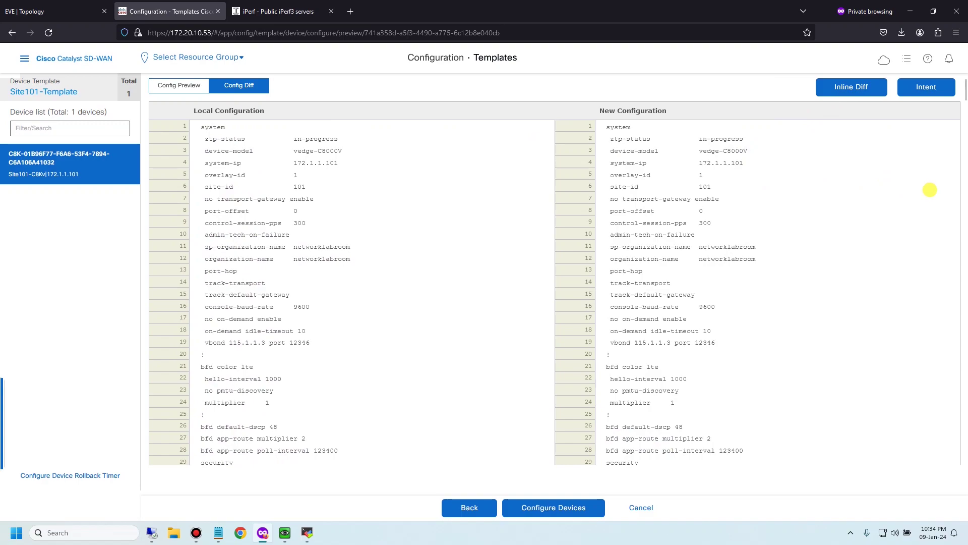
{"action": "scroll", "coordinate": [937, 177], "scroll_direction": "down", "scroll_amount": 2}
{"action": "left_click_drag", "start_coordinate": [962, 96], "coordinate": [958, 238]}
{"action": "scroll", "coordinate": [908, 234], "scroll_direction": "up", "scroll_amount": 1}
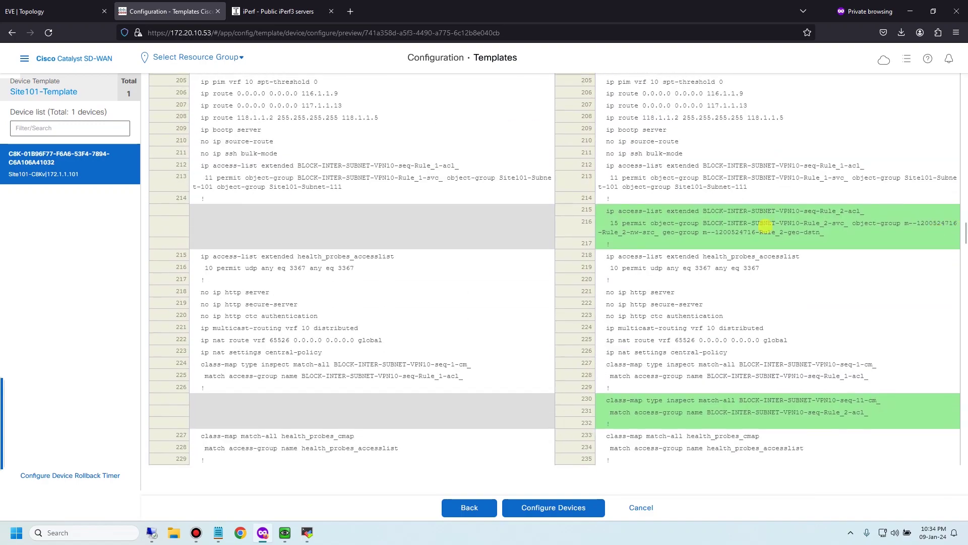
{"action": "left_click_drag", "start_coordinate": [610, 211], "coordinate": [857, 237]}
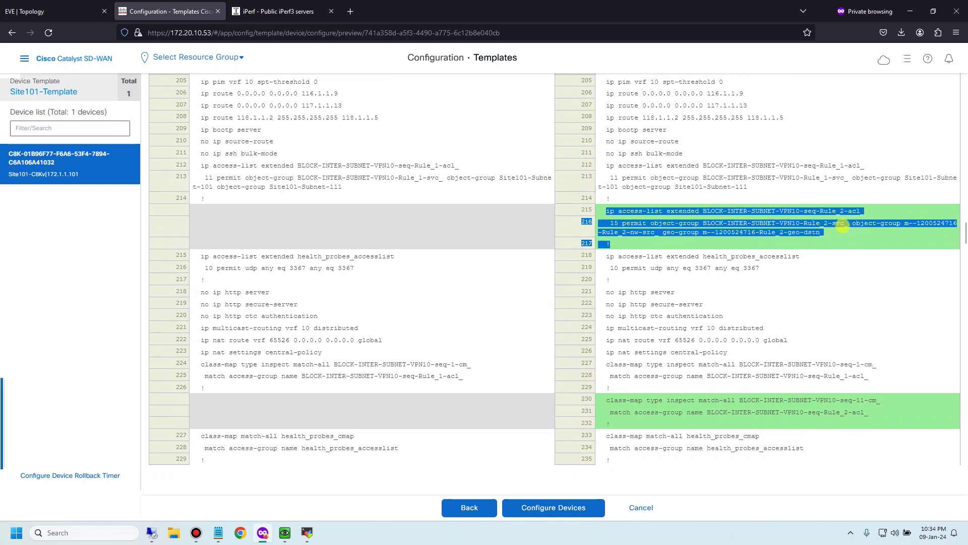
{"action": "left_click", "coordinate": [790, 219]}
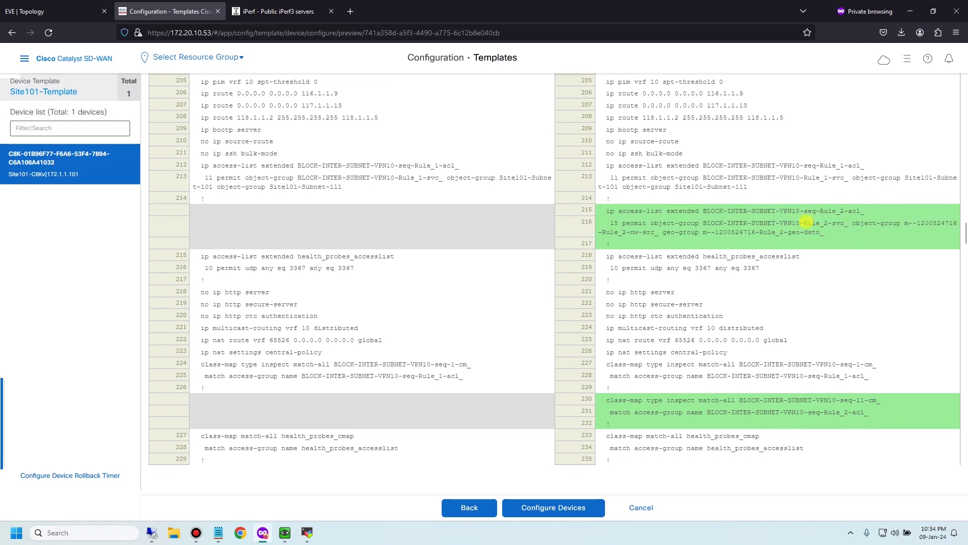
{"action": "scroll", "coordinate": [766, 267], "scroll_direction": "down", "scroll_amount": 2}
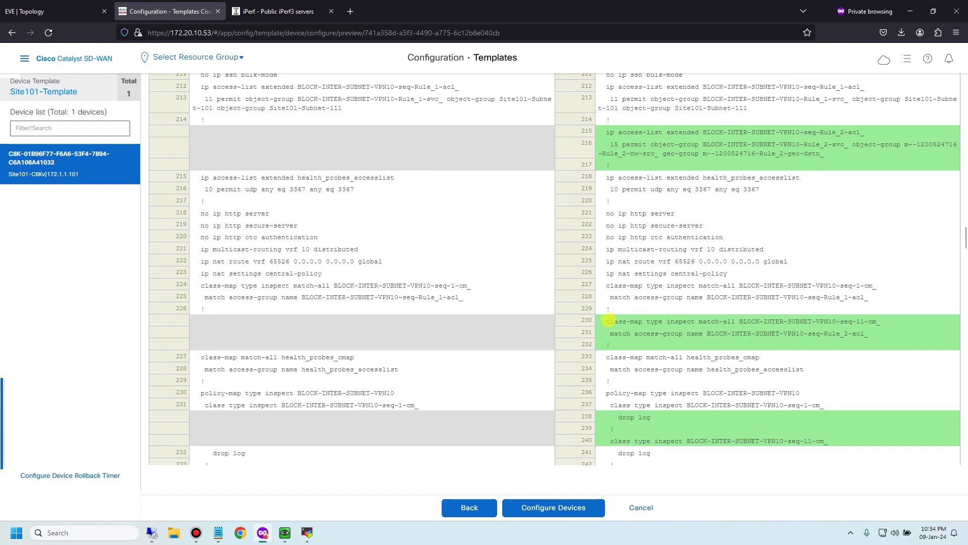
{"action": "left_click_drag", "start_coordinate": [609, 320], "coordinate": [906, 333]}
{"action": "scroll", "coordinate": [850, 318], "scroll_direction": "down", "scroll_amount": 3}
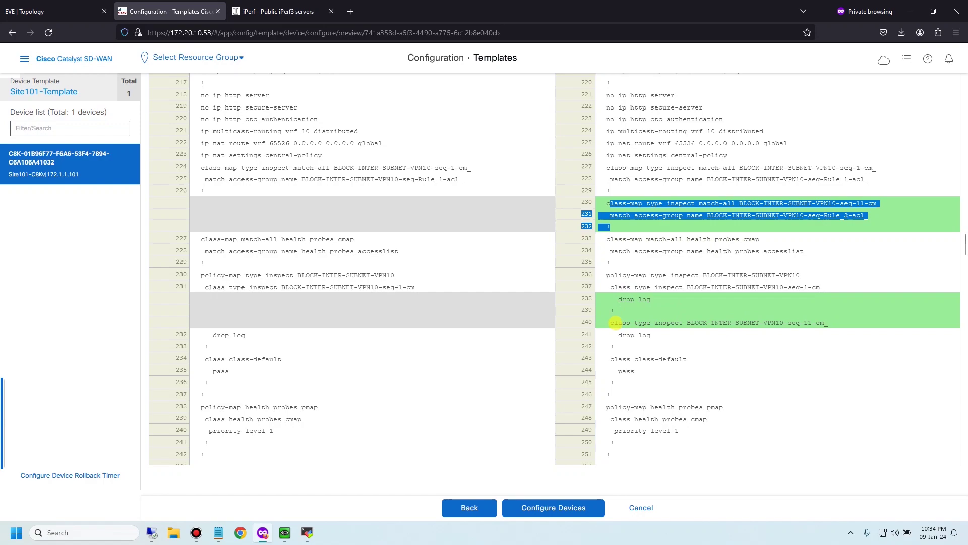
{"action": "double_click", "coordinate": [615, 323]}
{"action": "scroll", "coordinate": [754, 335], "scroll_direction": "down", "scroll_amount": 15}
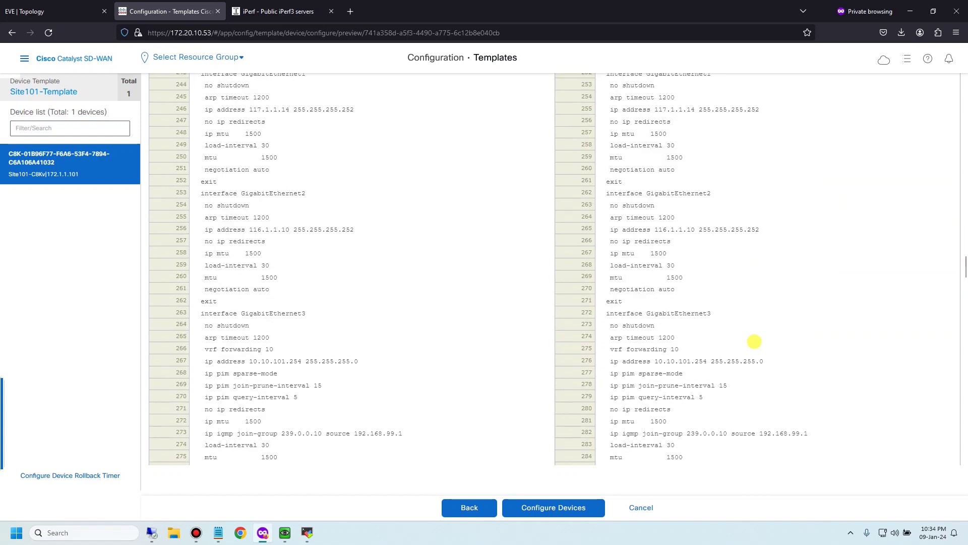
{"action": "scroll", "coordinate": [754, 335], "scroll_direction": "down", "scroll_amount": 20}
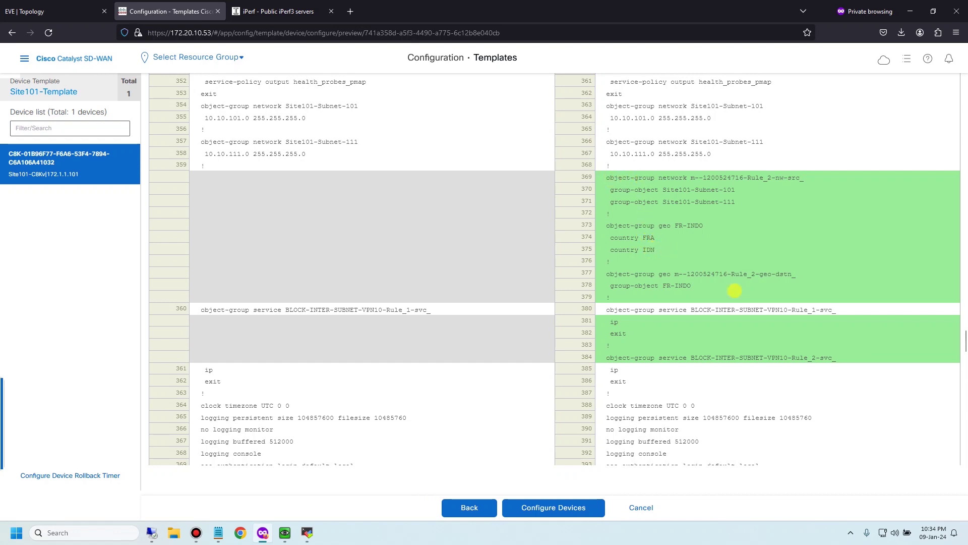
{"action": "scroll", "coordinate": [711, 290], "scroll_direction": "down", "scroll_amount": 3}
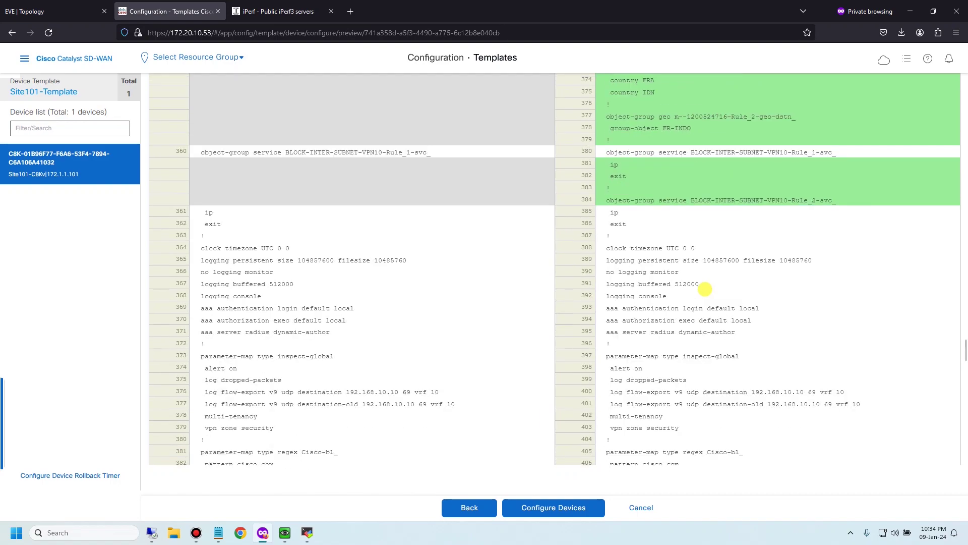
{"action": "scroll", "coordinate": [705, 288], "scroll_direction": "down", "scroll_amount": 18}
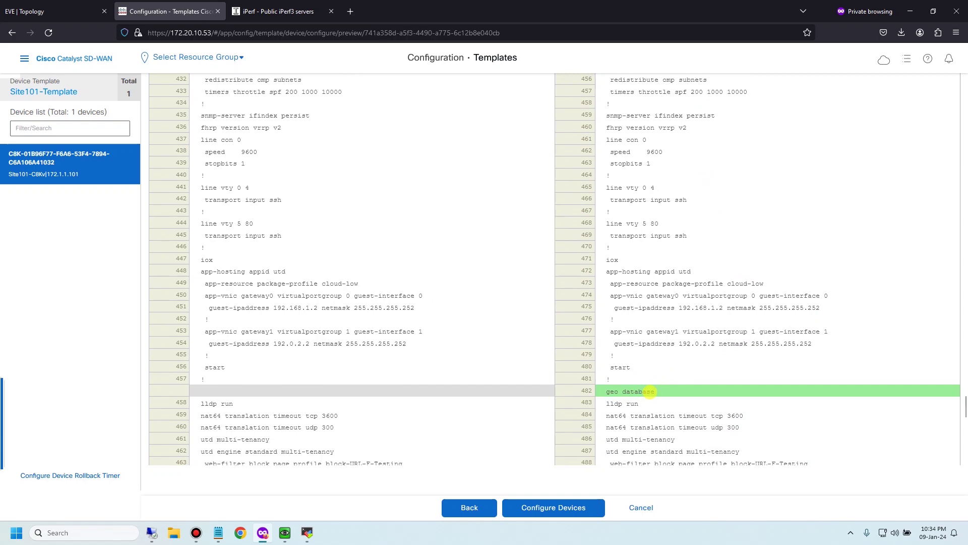
{"action": "scroll", "coordinate": [667, 389], "scroll_direction": "down", "scroll_amount": 5}
{"action": "scroll", "coordinate": [675, 378], "scroll_direction": "down", "scroll_amount": 8}
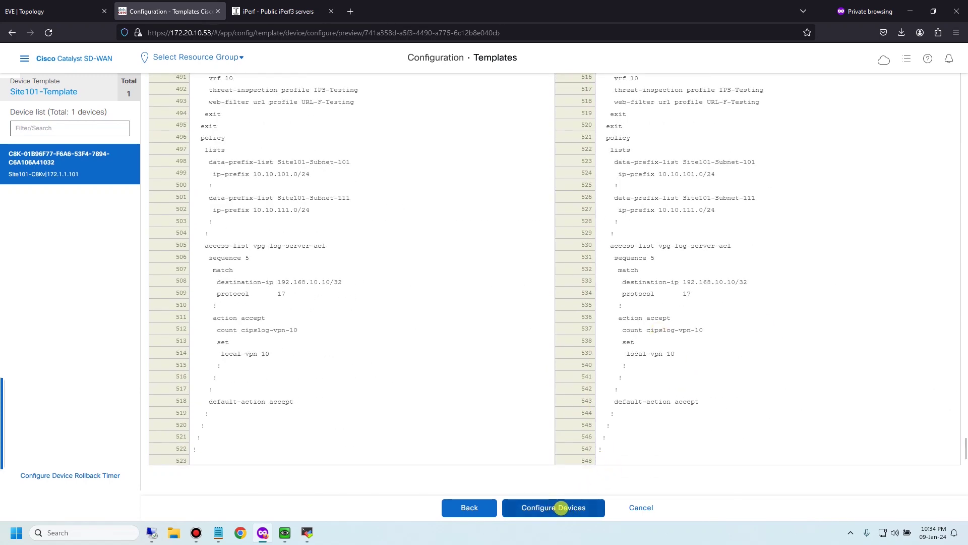
{"action": "left_click", "coordinate": [561, 508]}
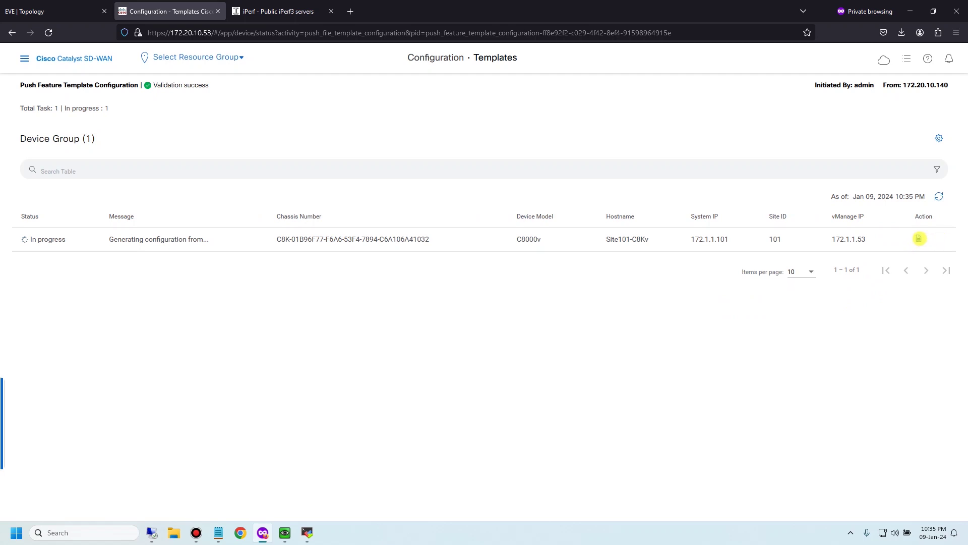
Check the Site101-C8Kv push log shows the template attached successfully, then close it
{"action": "left_click", "coordinate": [918, 239]}
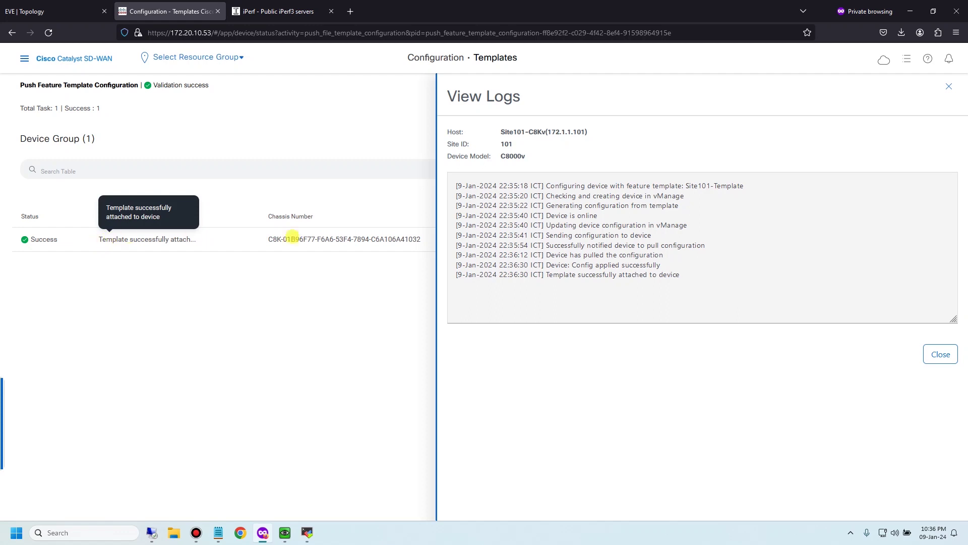
{"action": "left_click", "coordinate": [939, 354]}
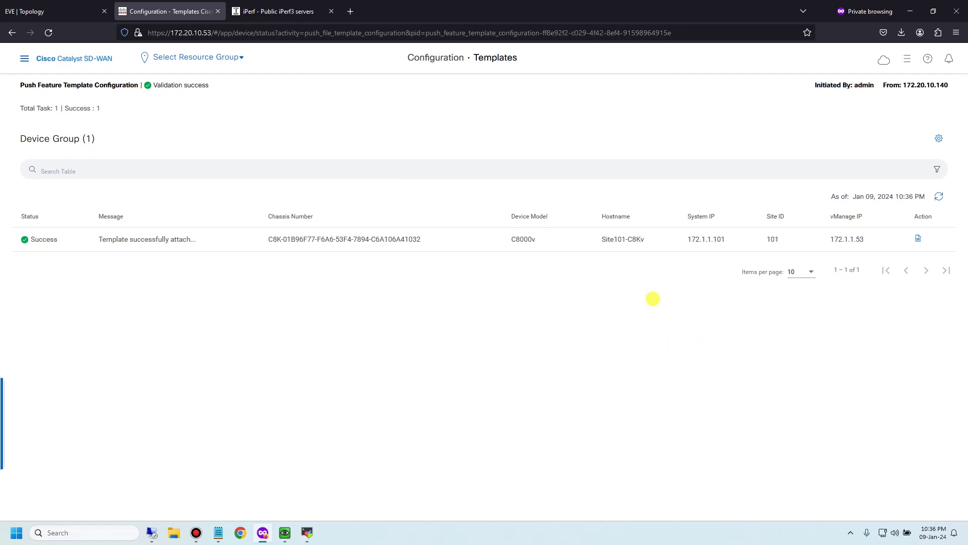
Rerun ping ping.online.net in User101's cmd and see the requests now time out
{"action": "mouse_move", "coordinate": [284, 530]}
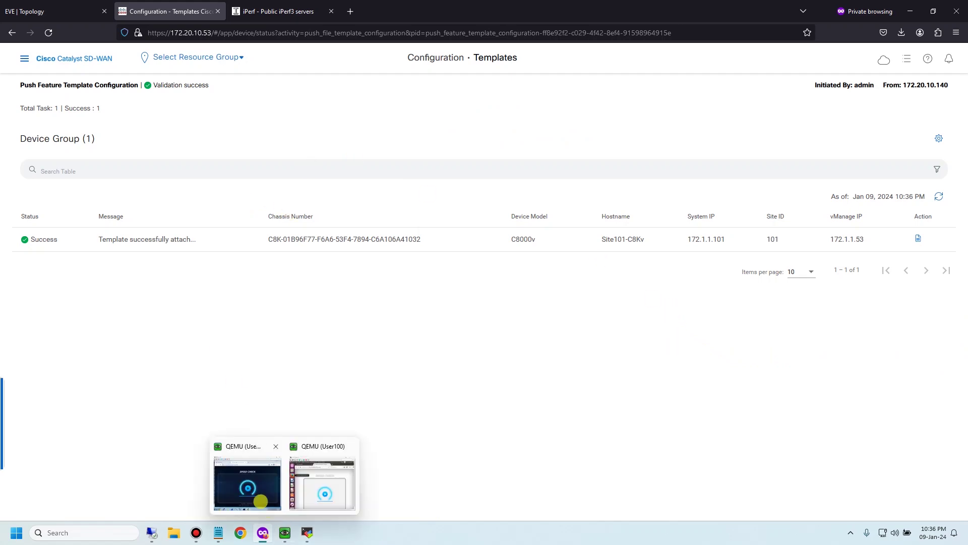
{"action": "left_click", "coordinate": [254, 494]}
{"action": "left_click", "coordinate": [524, 487]}
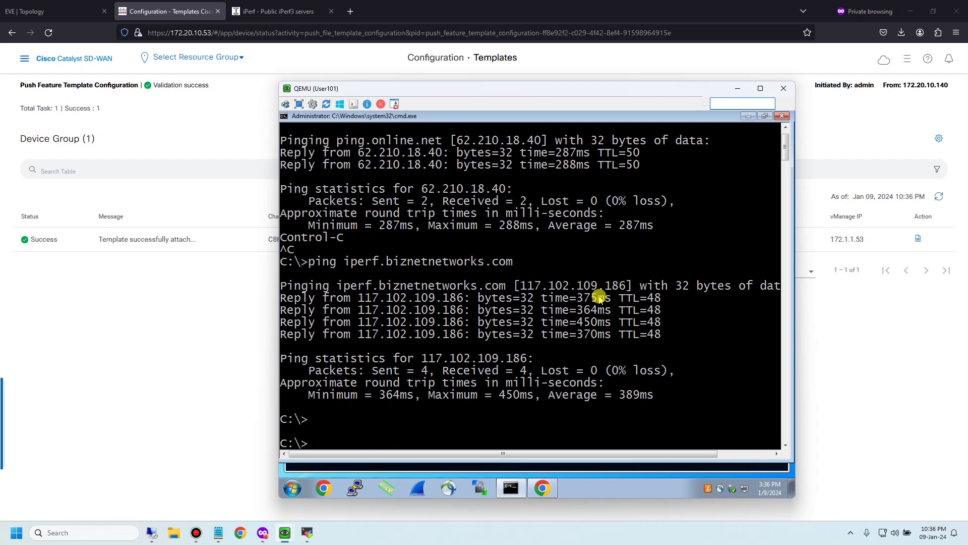
{"action": "key", "text": "Return"}
{"action": "key", "text": "Return"}
{"action": "key", "text": "Up"}
{"action": "key", "text": "Up"}
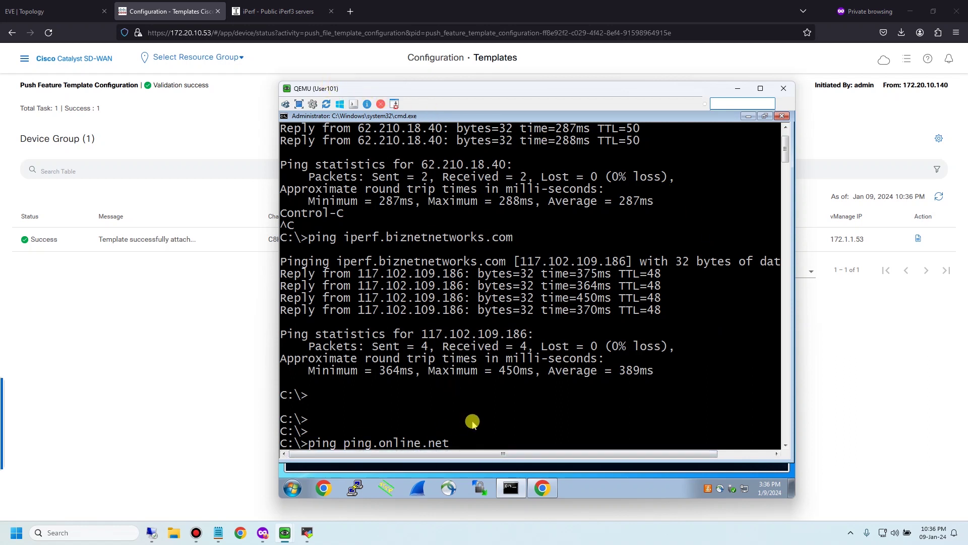
{"action": "key", "text": "Return"}
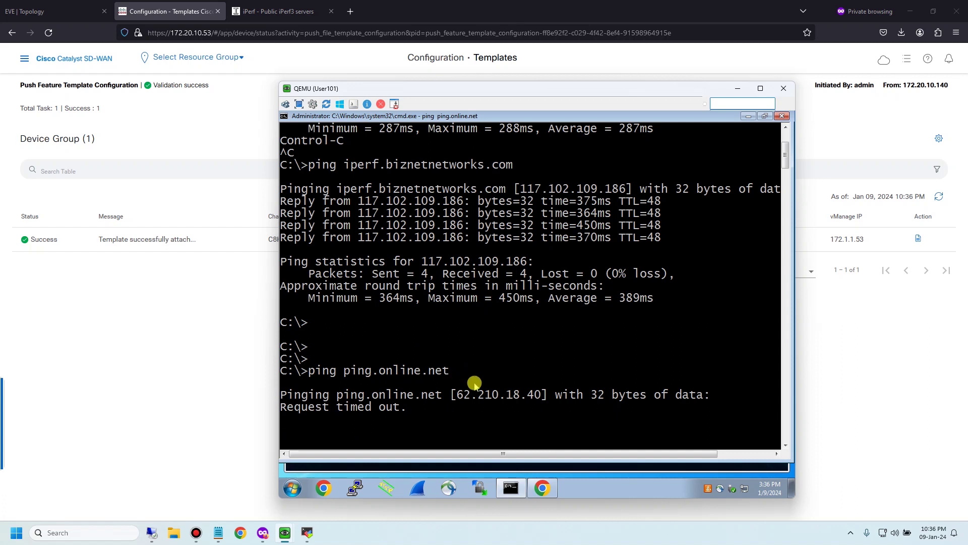
{"action": "scroll", "coordinate": [474, 378], "scroll_direction": "down", "scroll_amount": 1}
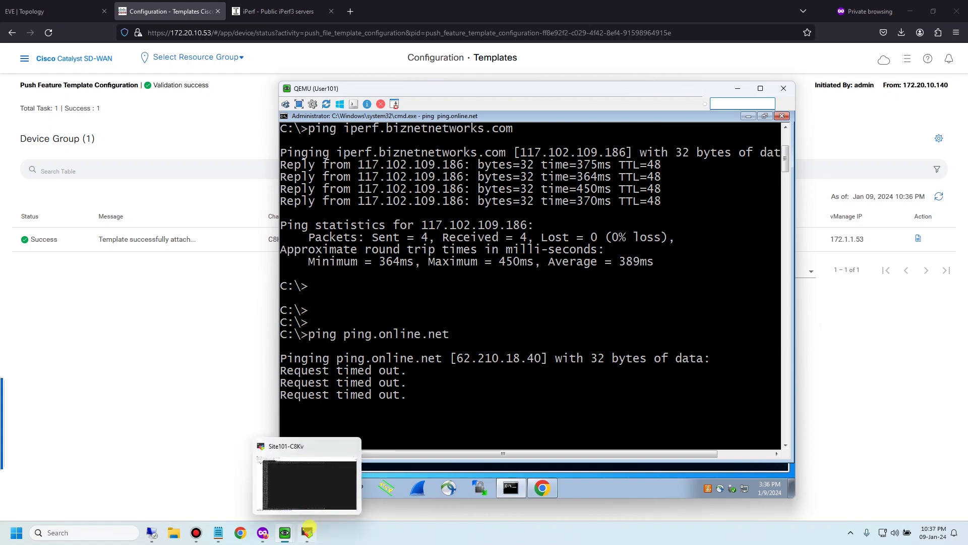
{"action": "left_click", "coordinate": [307, 530]}
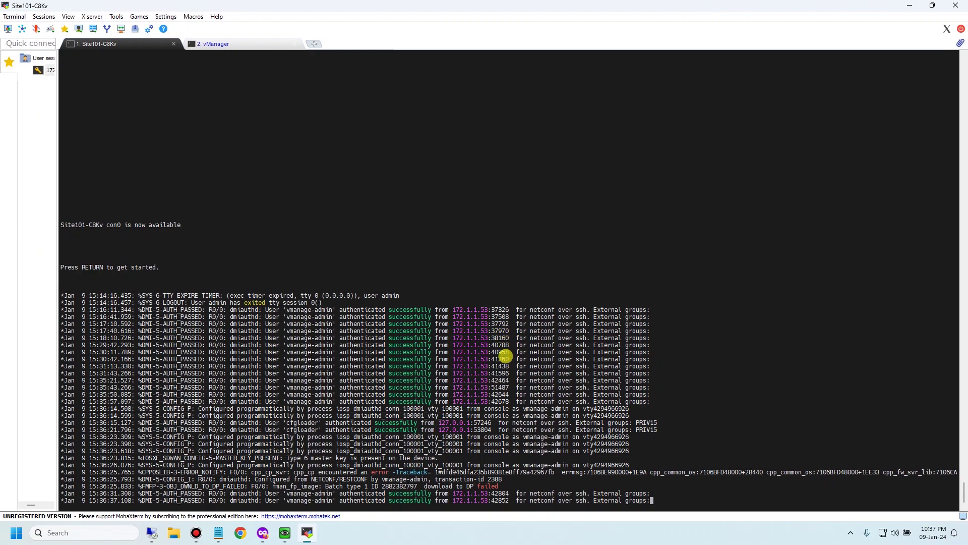
{"action": "scroll", "coordinate": [501, 377], "scroll_direction": "up", "scroll_amount": 3, "text": "ctrl"}
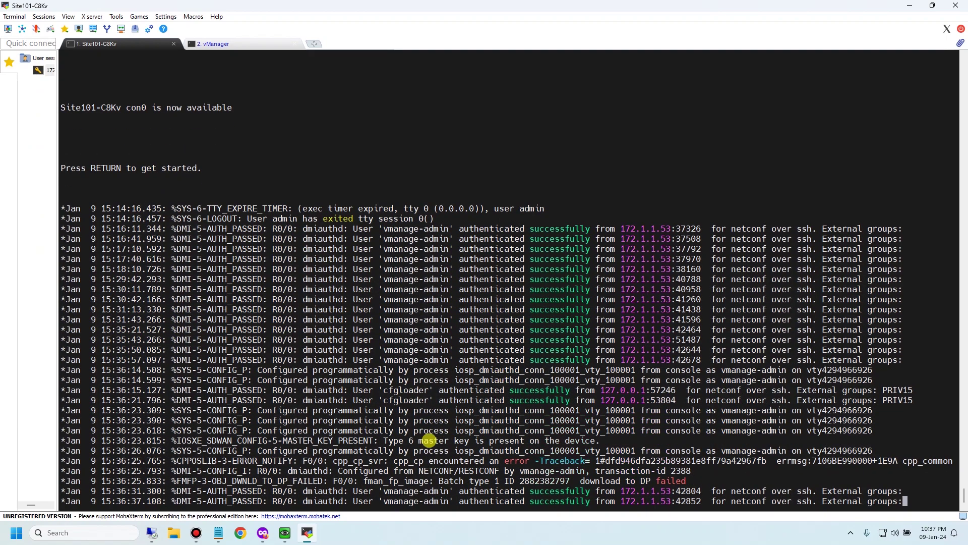
{"action": "key", "text": "Return"}
{"action": "key", "text": "Return"}
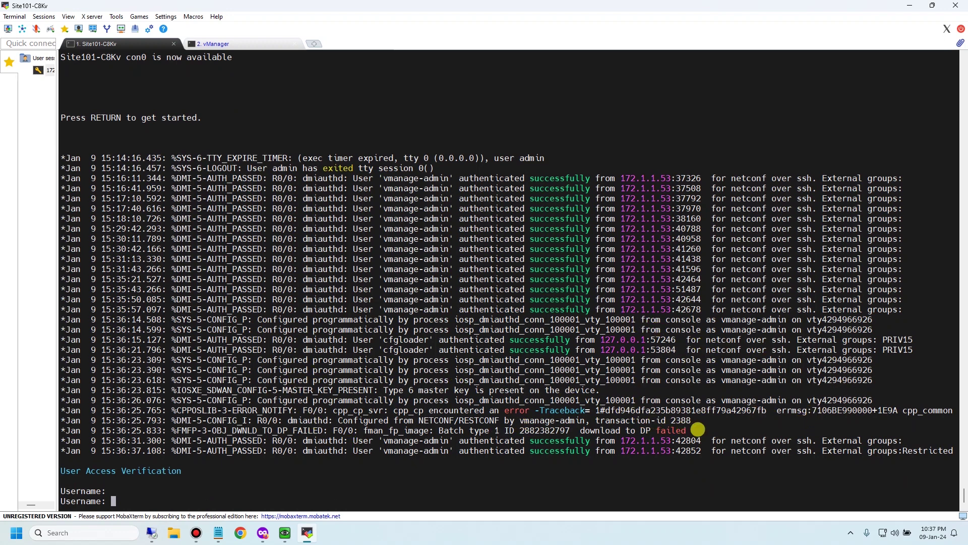
Rerun ping iperf.biznetnetworks.com in User101's cmd and see it time out with 100% loss
{"action": "left_click", "coordinate": [910, 5]}
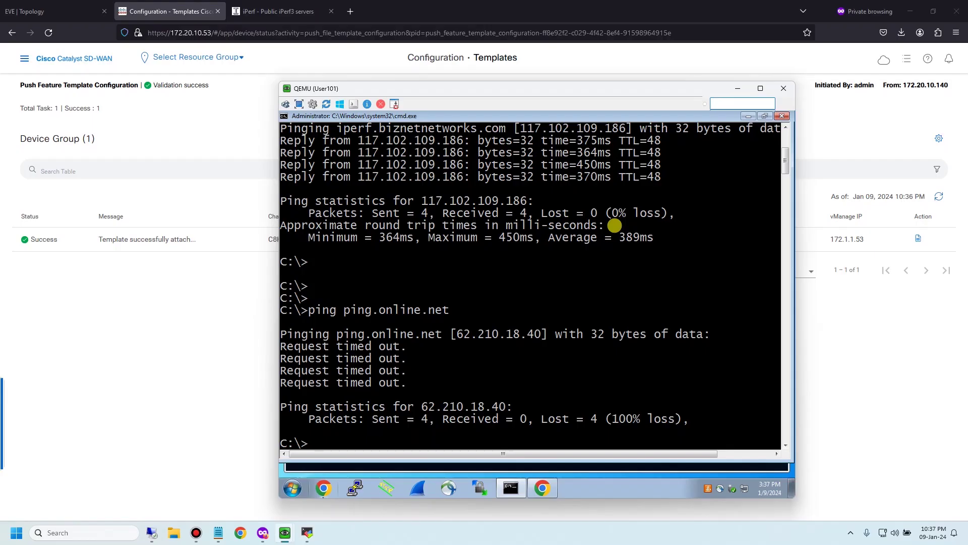
{"action": "key", "text": "Up"}
{"action": "key", "text": "Up"}
{"action": "key", "text": "Down"}
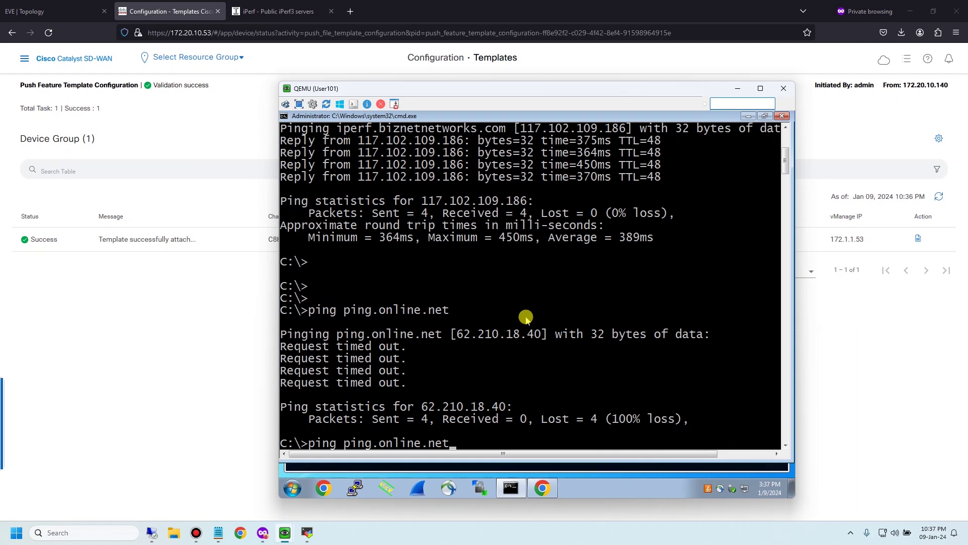
{"action": "key", "text": "Up"}
{"action": "key", "text": "Down"}
{"action": "key", "text": "Up"}
{"action": "key", "text": "Up"}
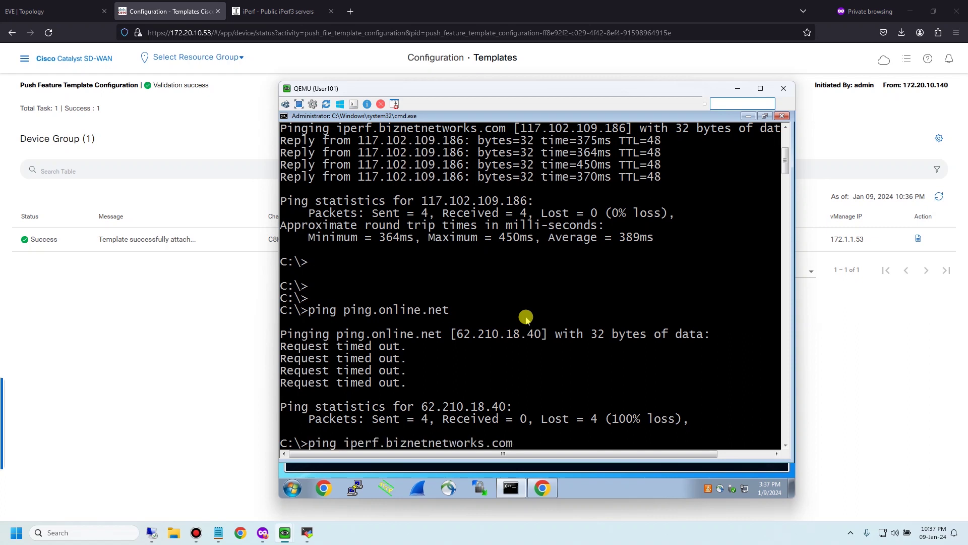
{"action": "key", "text": "Return"}
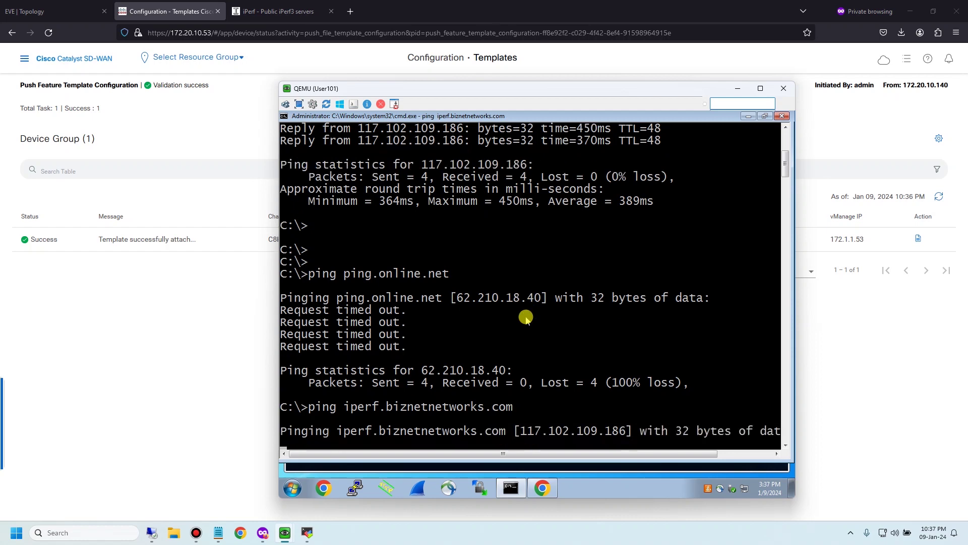
{"action": "scroll", "coordinate": [630, 389], "scroll_direction": "down", "scroll_amount": 2}
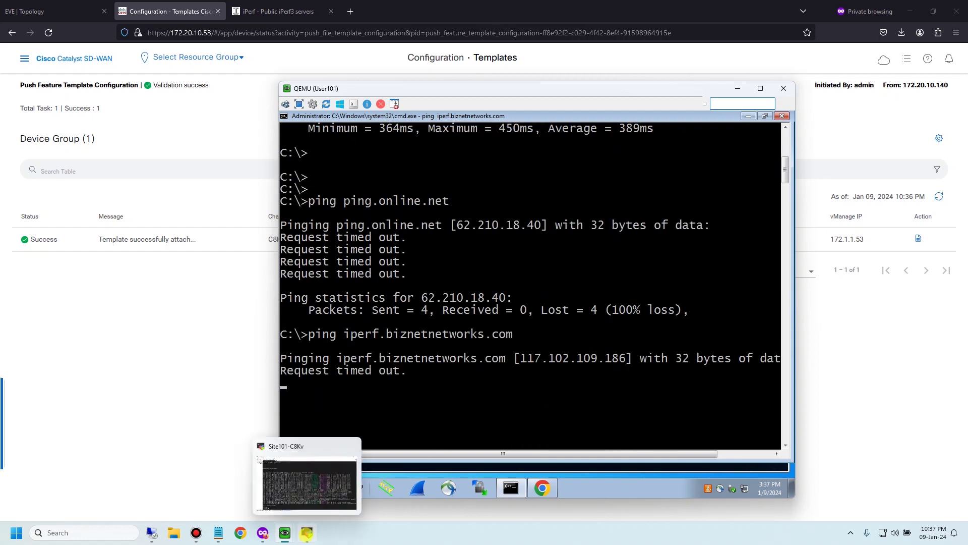
Briefly bring up the Site101-C8Kv router console, then hide it again
{"action": "left_click", "coordinate": [307, 532]}
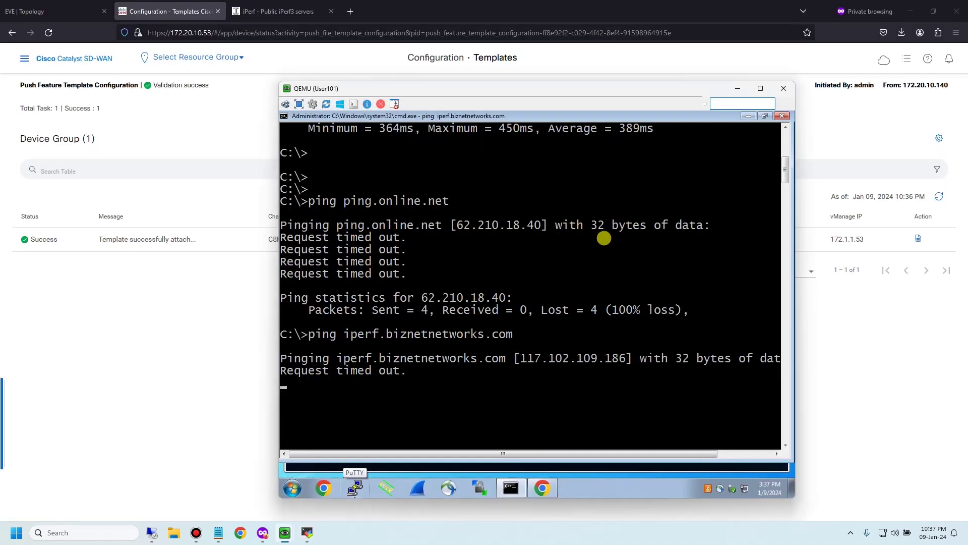
{"action": "left_click", "coordinate": [910, 7]}
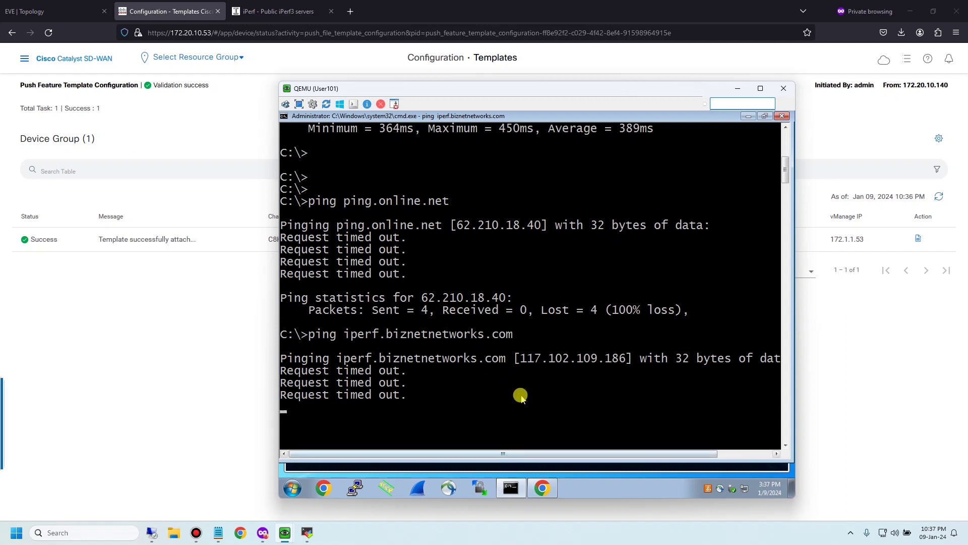
{"action": "scroll", "coordinate": [519, 394], "scroll_direction": "down", "scroll_amount": 3}
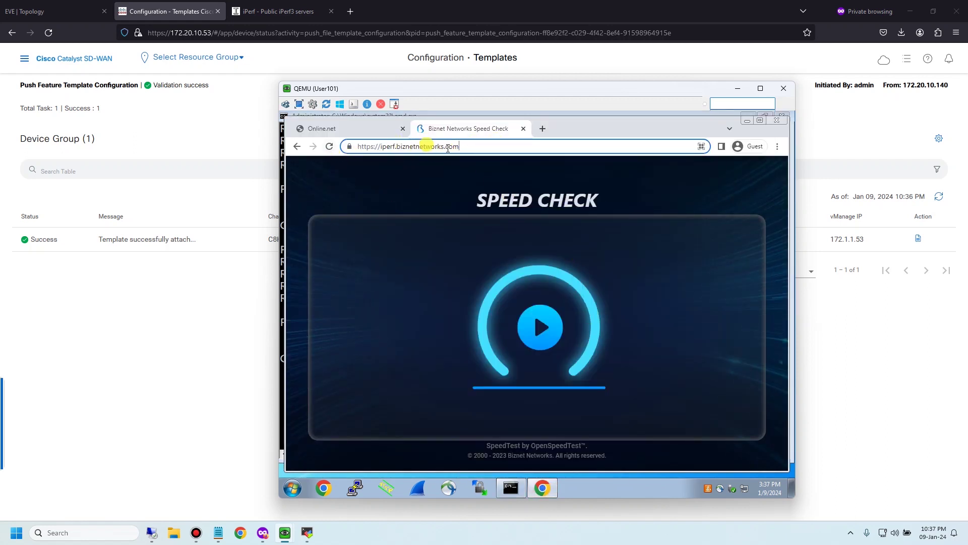
Reload the Online.net and Biznet pages in User101's Chrome, both still loading, then switch to User100's VM
{"action": "left_click", "coordinate": [328, 147]}
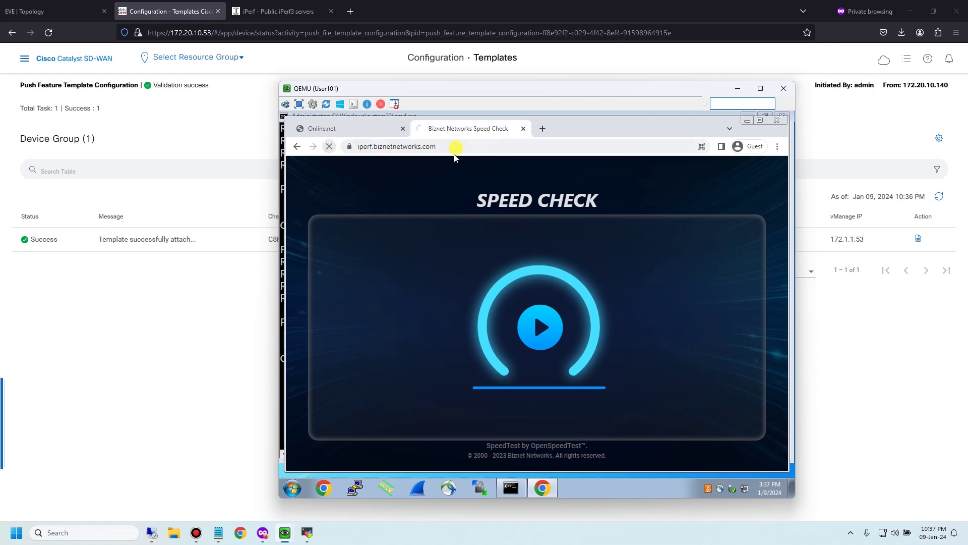
{"action": "left_click", "coordinate": [346, 130]}
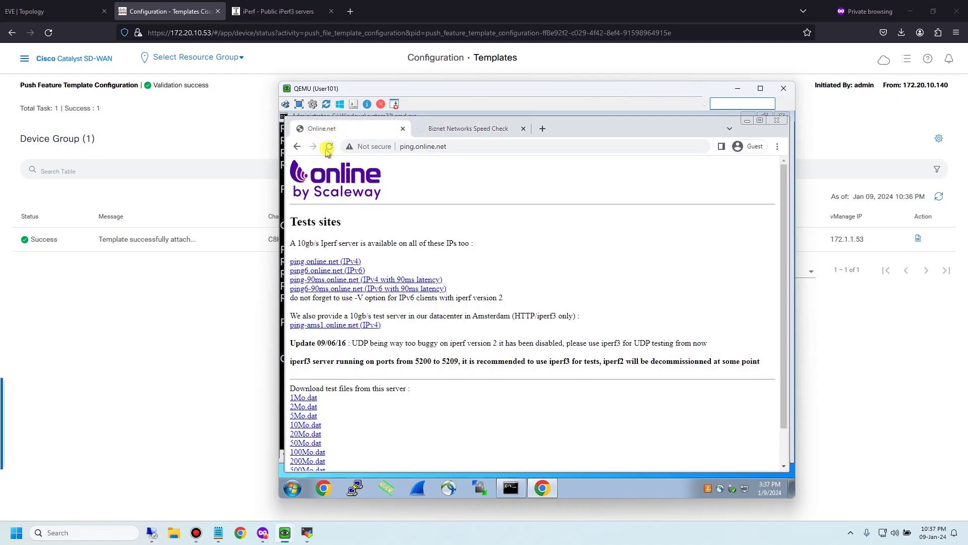
{"action": "left_click", "coordinate": [329, 146]}
{"action": "left_click", "coordinate": [464, 129]}
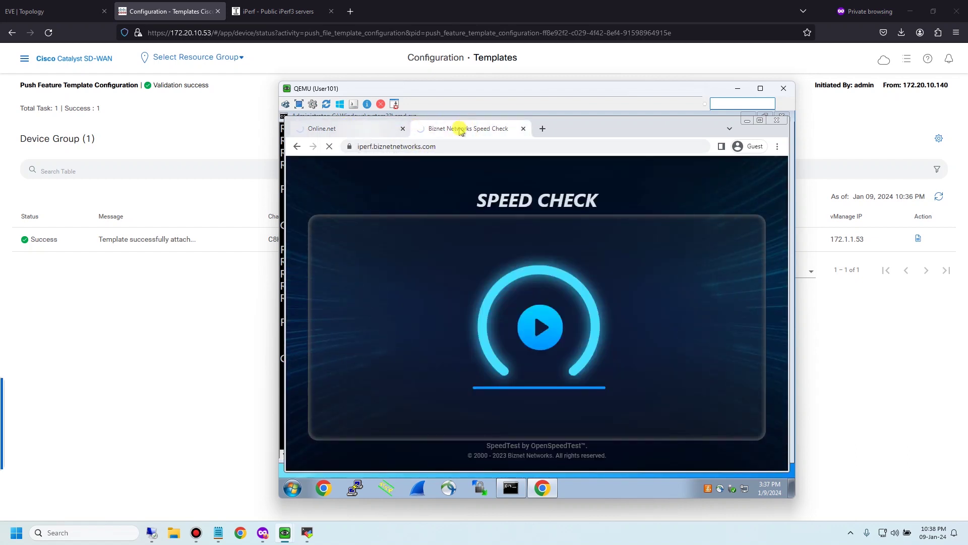
{"action": "left_click", "coordinate": [365, 134]}
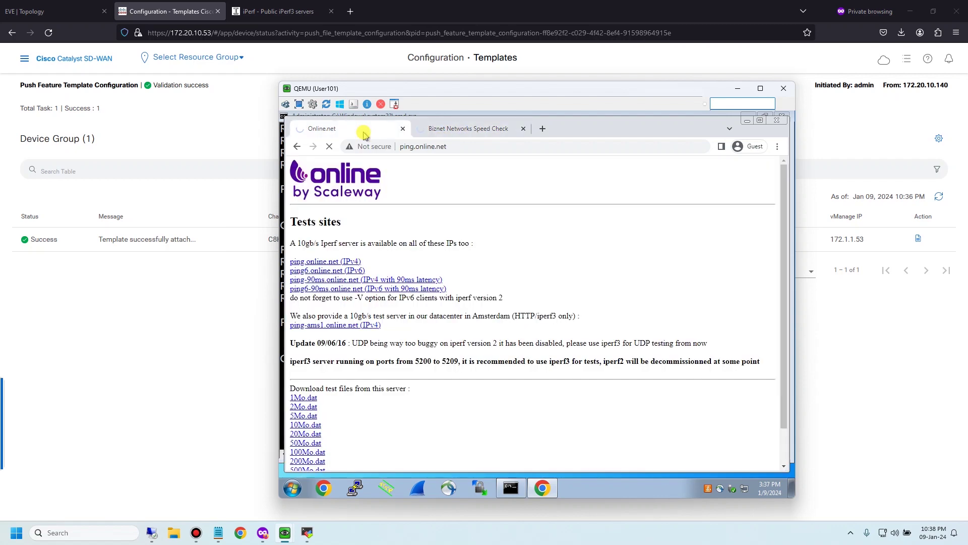
{"action": "left_click", "coordinate": [461, 129]}
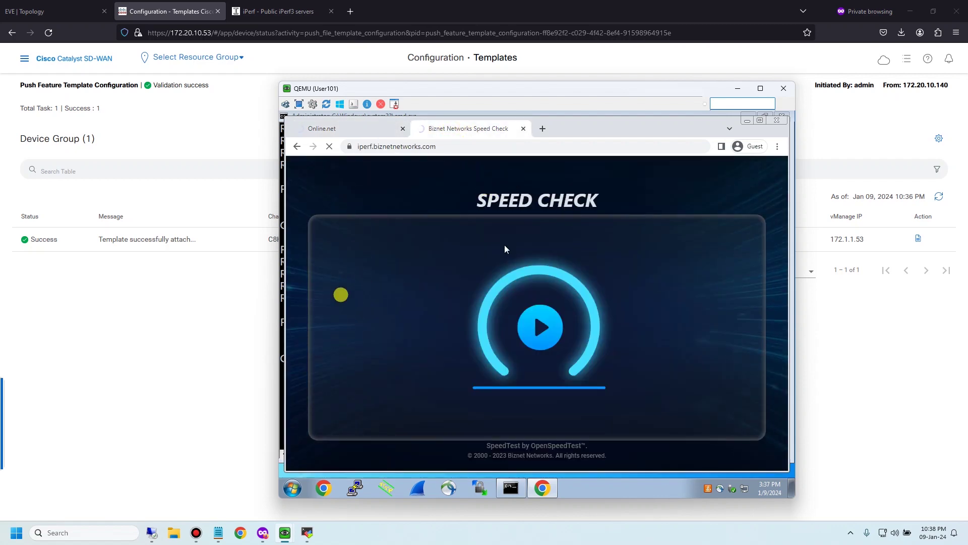
{"action": "mouse_move", "coordinate": [284, 533]}
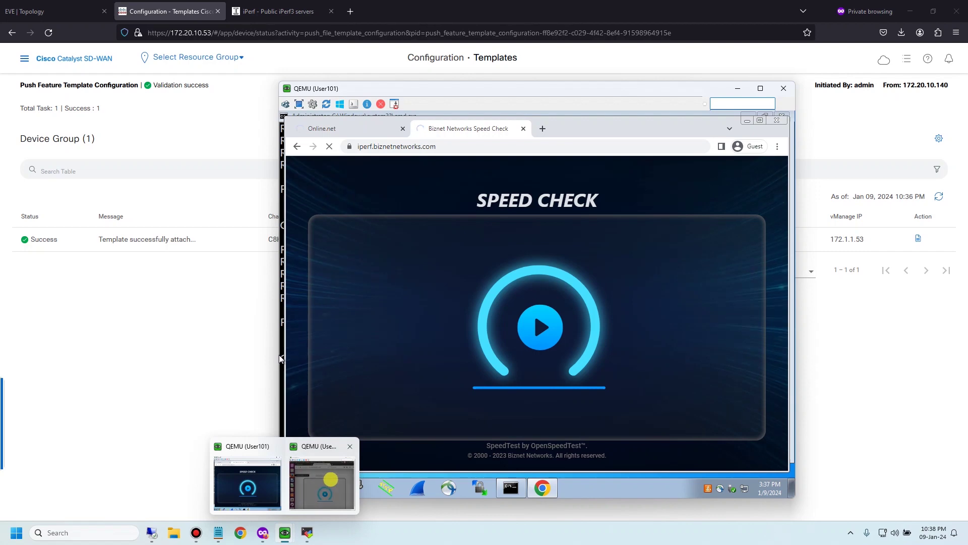
{"action": "left_click", "coordinate": [321, 481]}
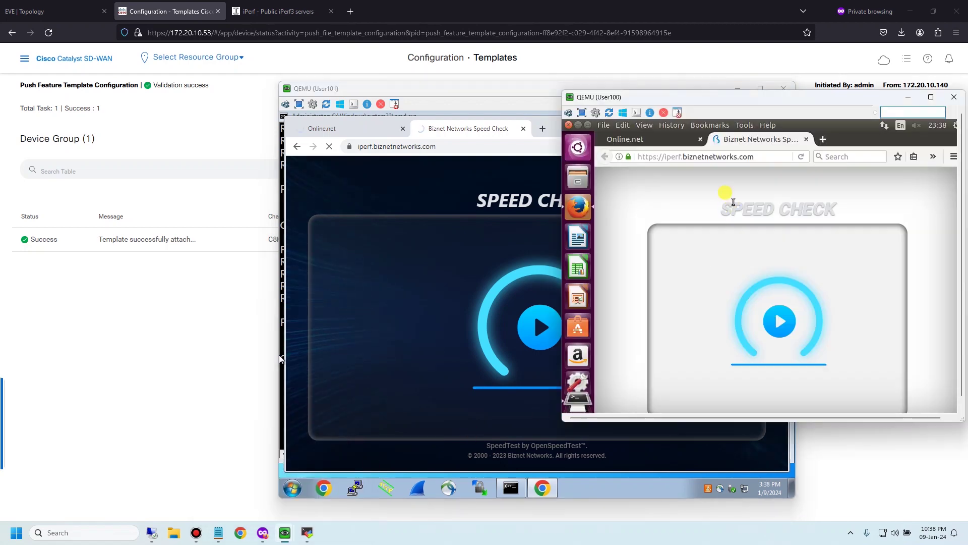
On User100, reload the Online.net page and check the Biznet speed check page in Firefox
{"action": "left_click", "coordinate": [637, 141]}
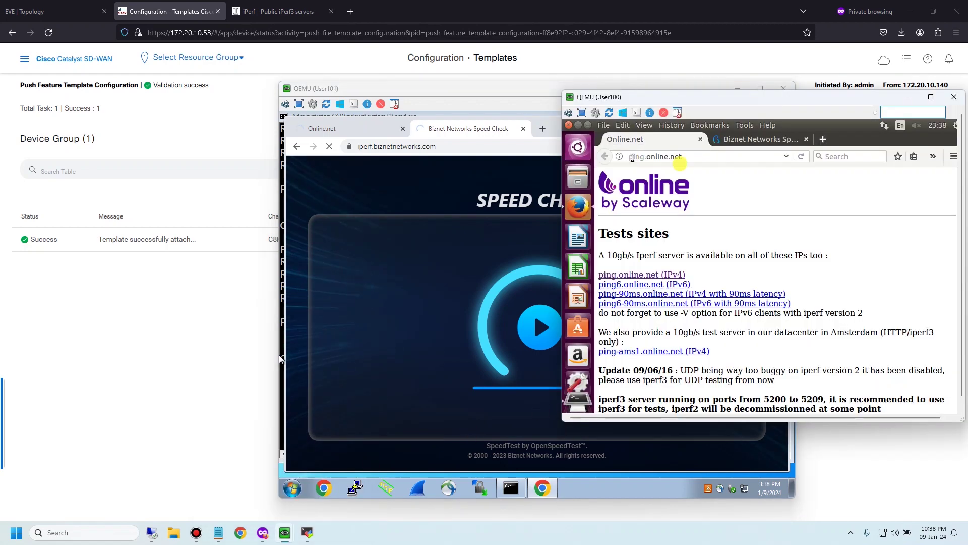
{"action": "left_click", "coordinate": [800, 157]}
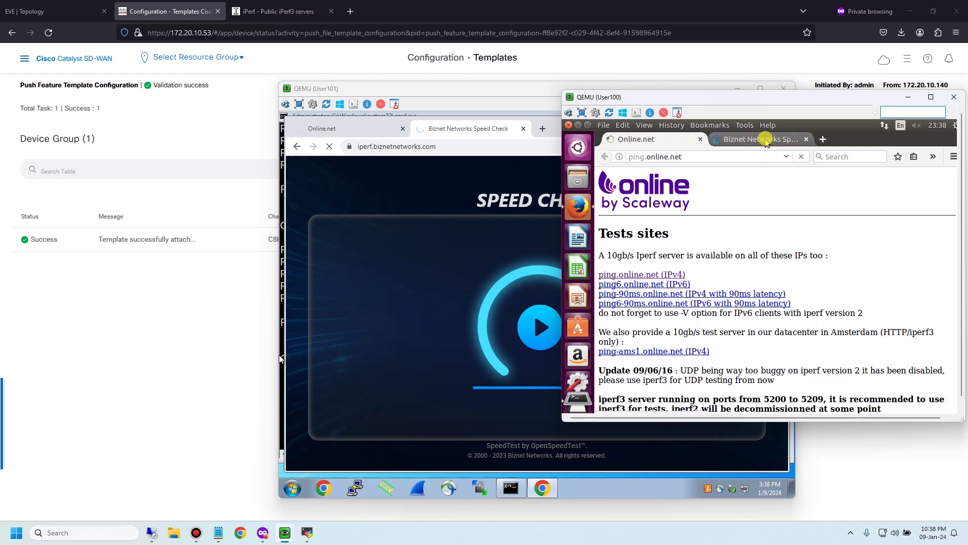
{"action": "left_click", "coordinate": [765, 140]}
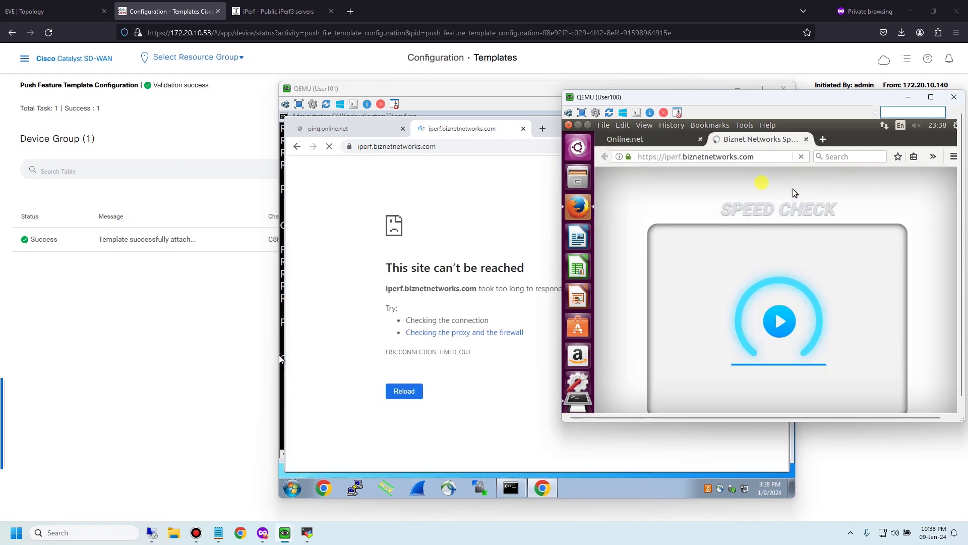
{"action": "left_click", "coordinate": [684, 140]}
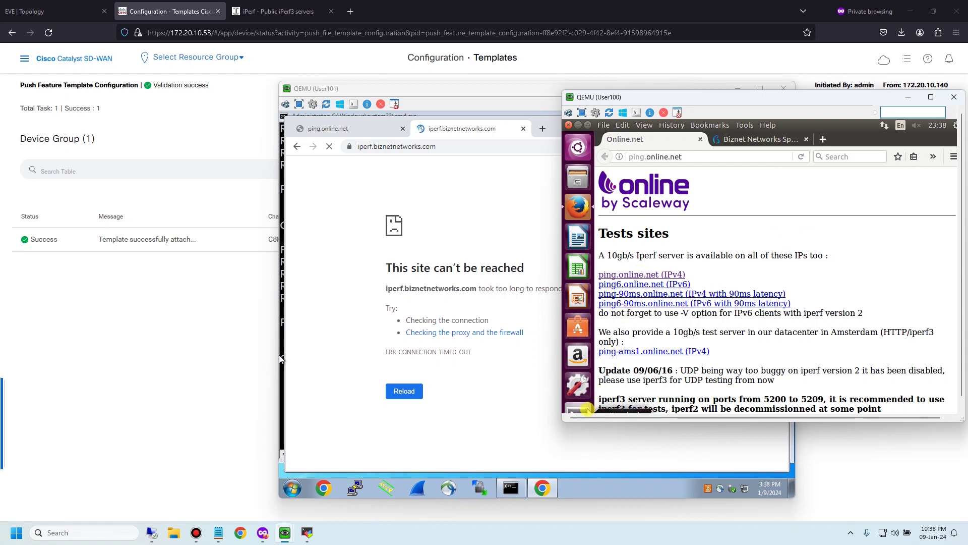
Rerun pings to ping.online.net and iperf.biznetnetworks.com in User100's terminal, both replying successfully
{"action": "left_click", "coordinate": [578, 402]}
{"action": "key", "text": "Return"}
{"action": "key", "text": "Return"}
{"action": "key", "text": "Up"}
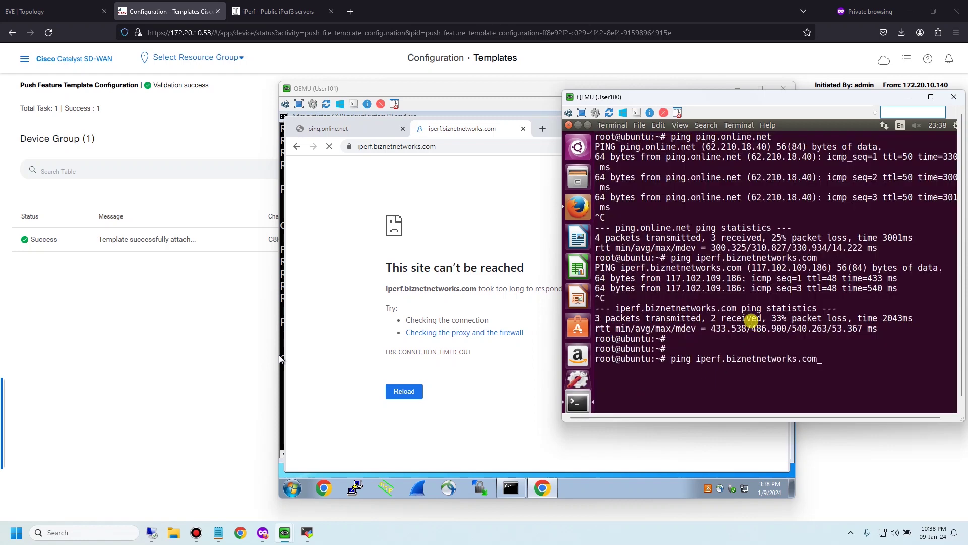
{"action": "key", "text": "Up"}
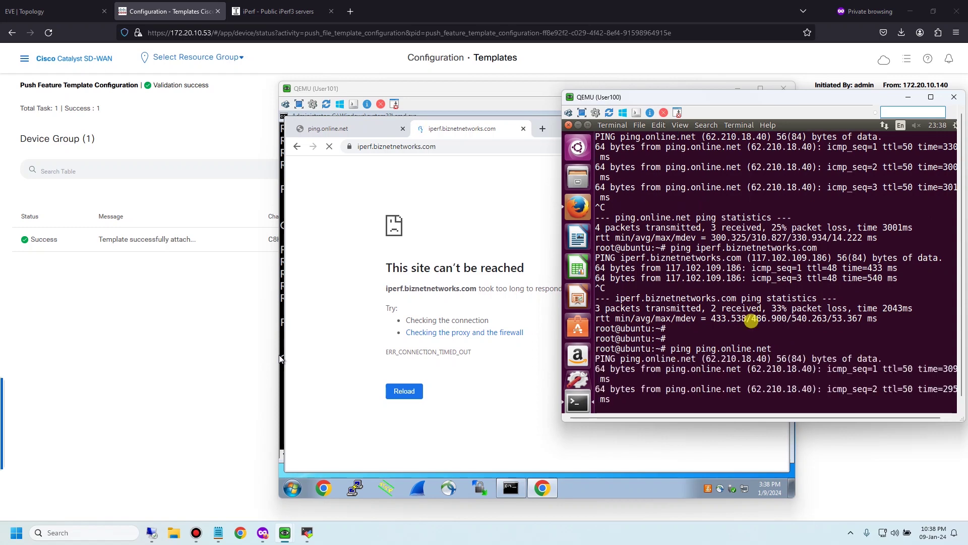
{"action": "key", "text": "ctrl+c"}
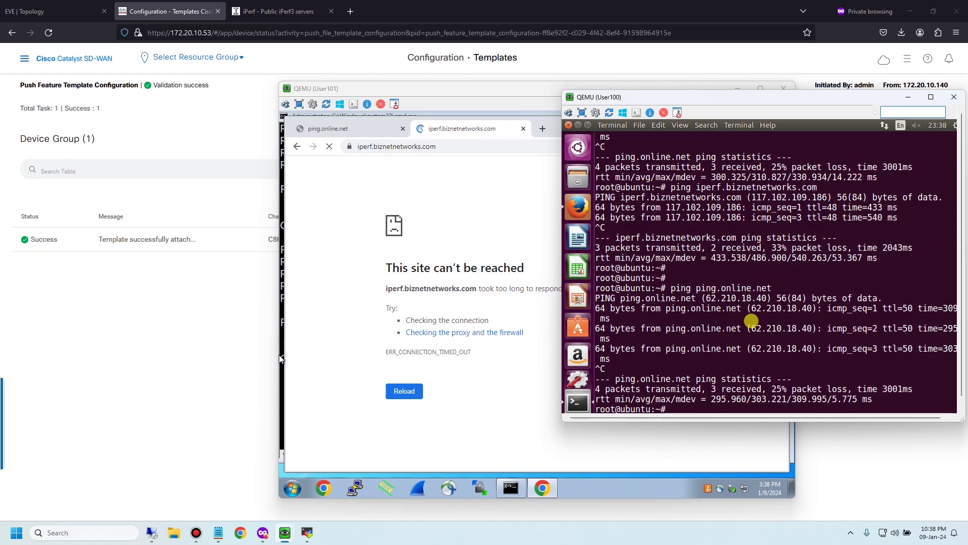
{"action": "key", "text": "Up"}
{"action": "key", "text": "Up"}
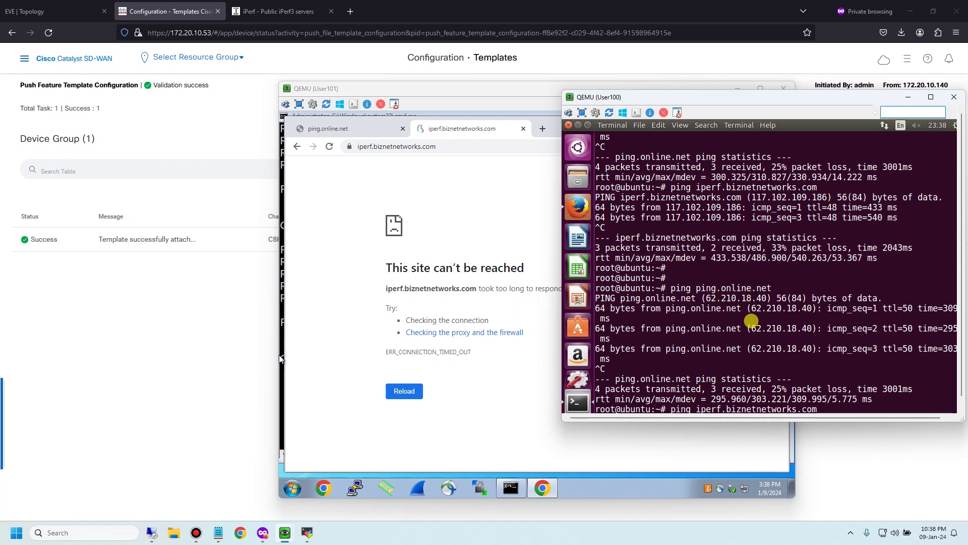
{"action": "key", "text": "Return"}
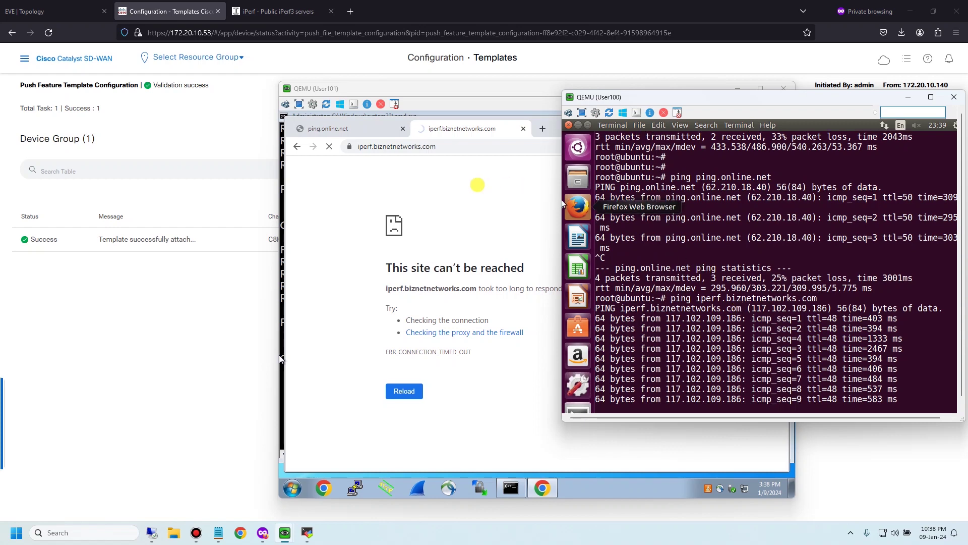
Show User101's failed pings, then the public iPerf3 servers list in Firefox
{"action": "left_click", "coordinate": [418, 198]}
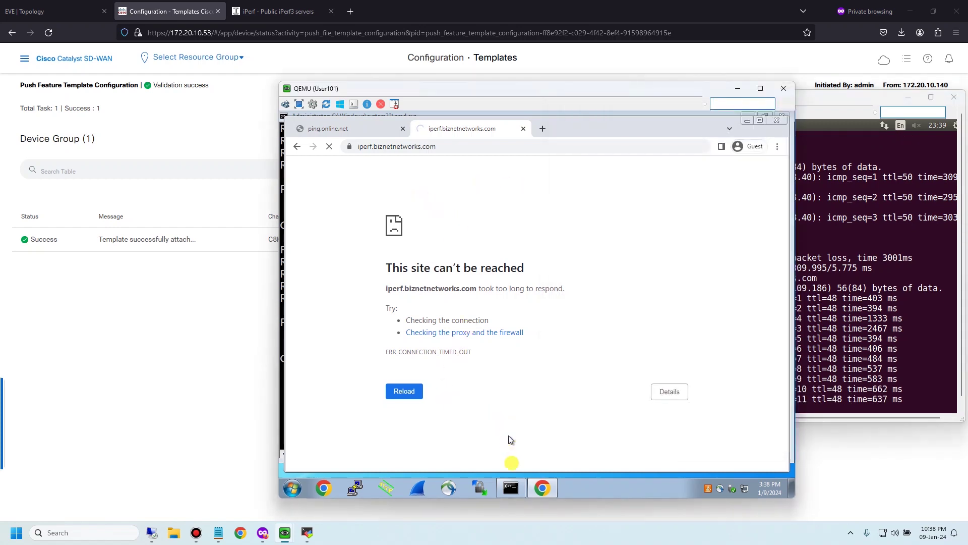
{"action": "left_click", "coordinate": [511, 487]}
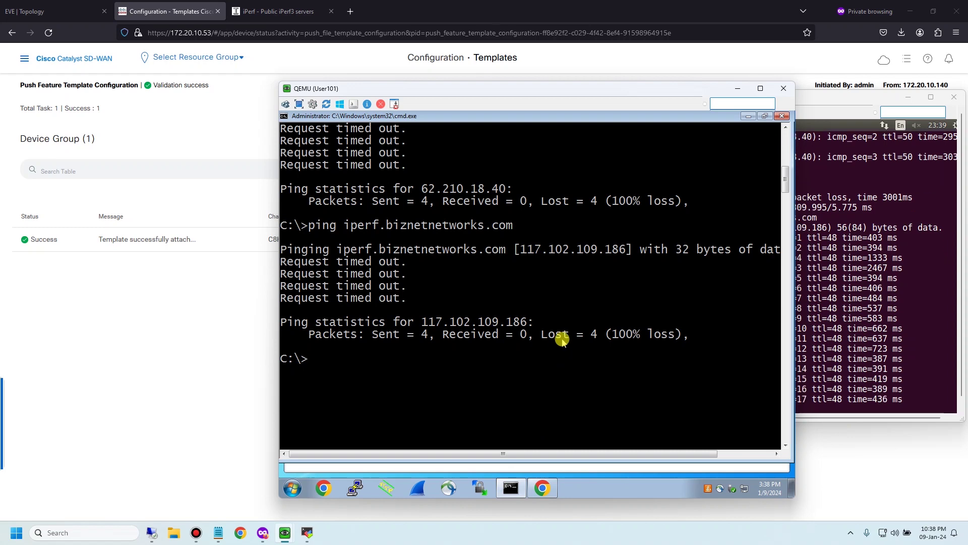
{"action": "left_click", "coordinate": [280, 11]}
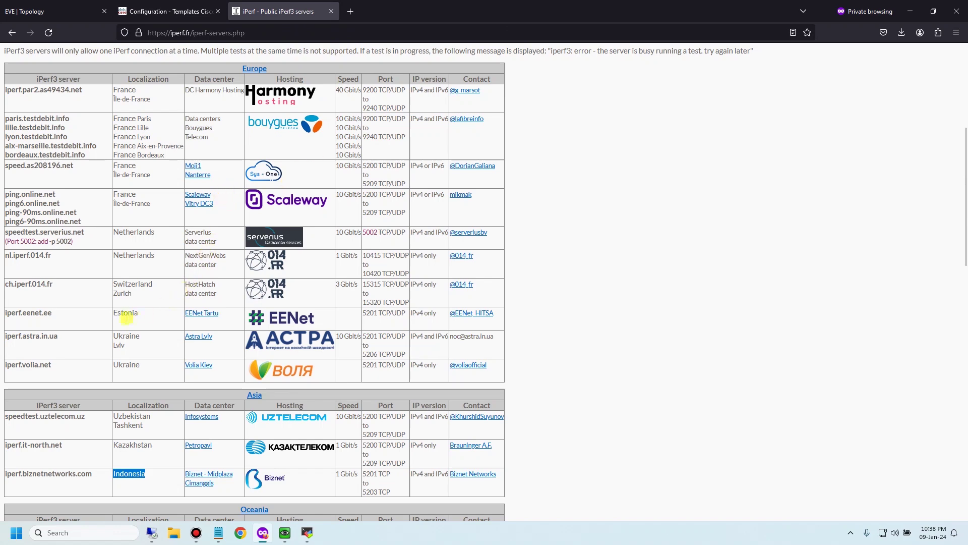
Ping nl.iperf.014.fr from User101's cmd and get replies
{"action": "scroll", "coordinate": [51, 298], "scroll_direction": "up", "scroll_amount": 1}
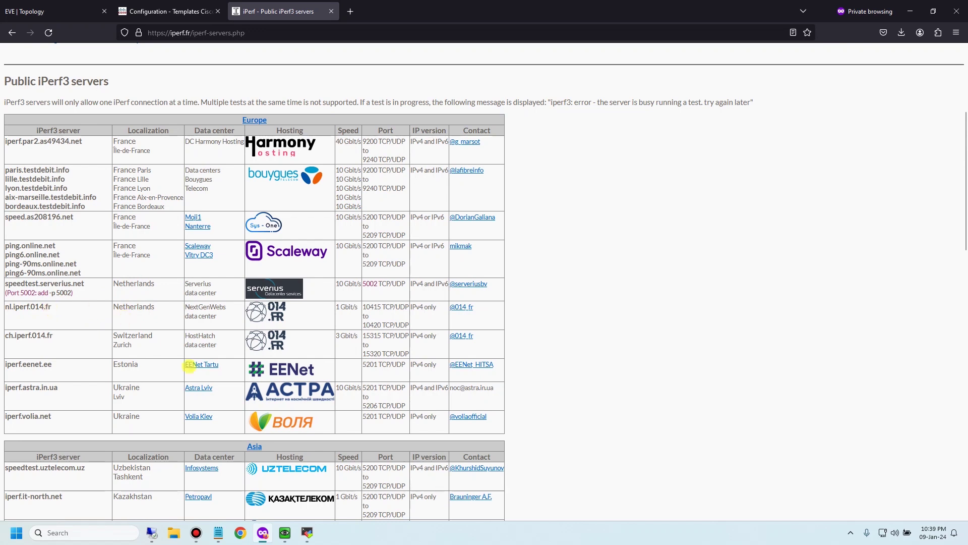
{"action": "mouse_move", "coordinate": [262, 532]}
{"action": "left_click", "coordinate": [257, 469]}
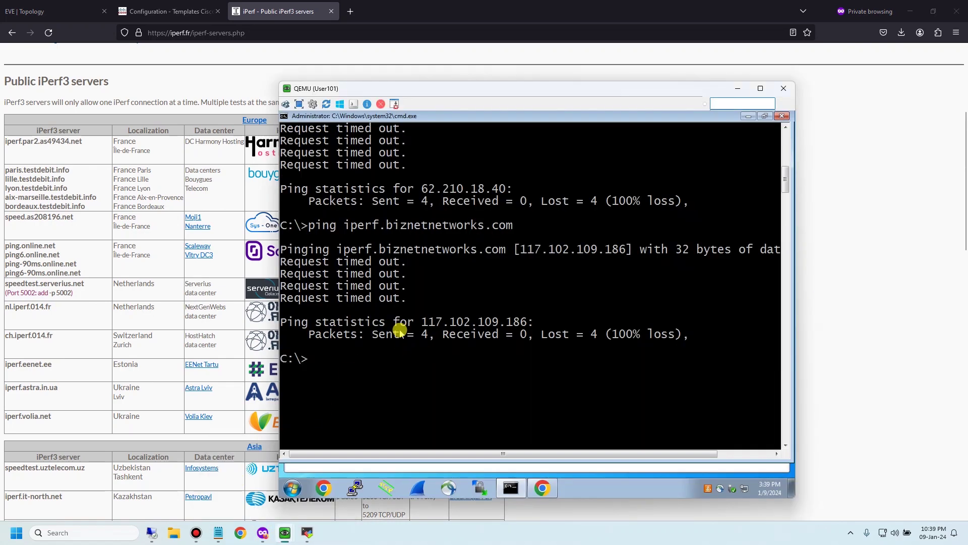
{"action": "type", "text": "ping nl.iperf.014.fr"}
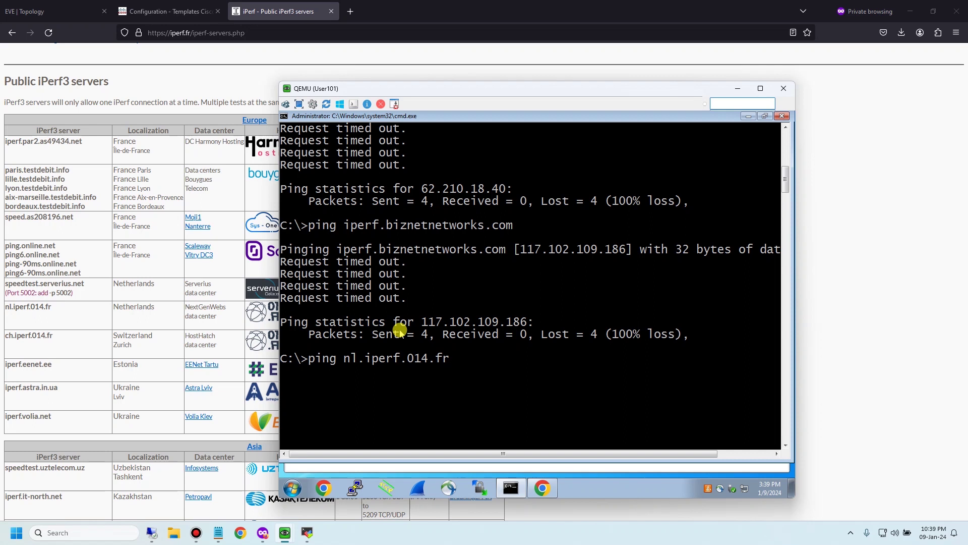
{"action": "key", "text": "Return"}
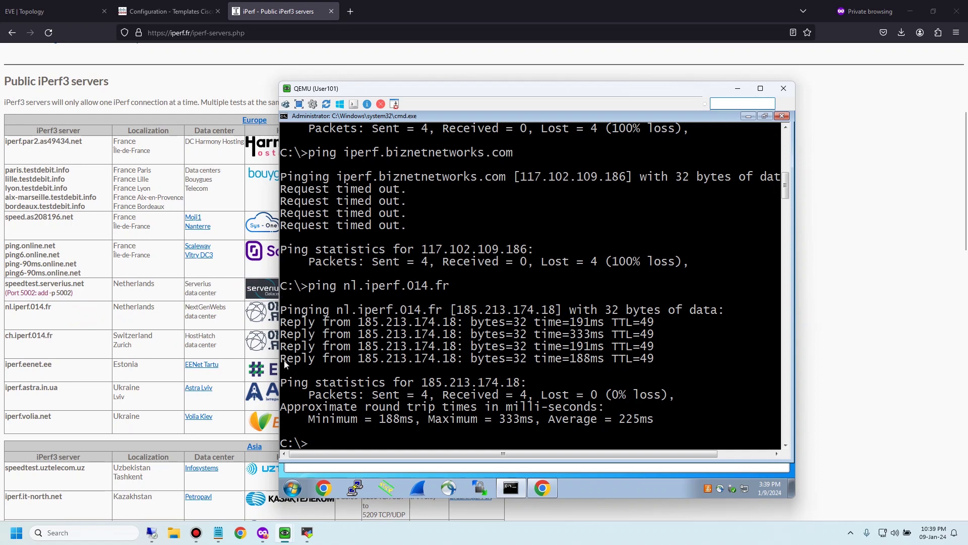
{"action": "scroll", "coordinate": [113, 383], "scroll_direction": "down", "scroll_amount": 3}
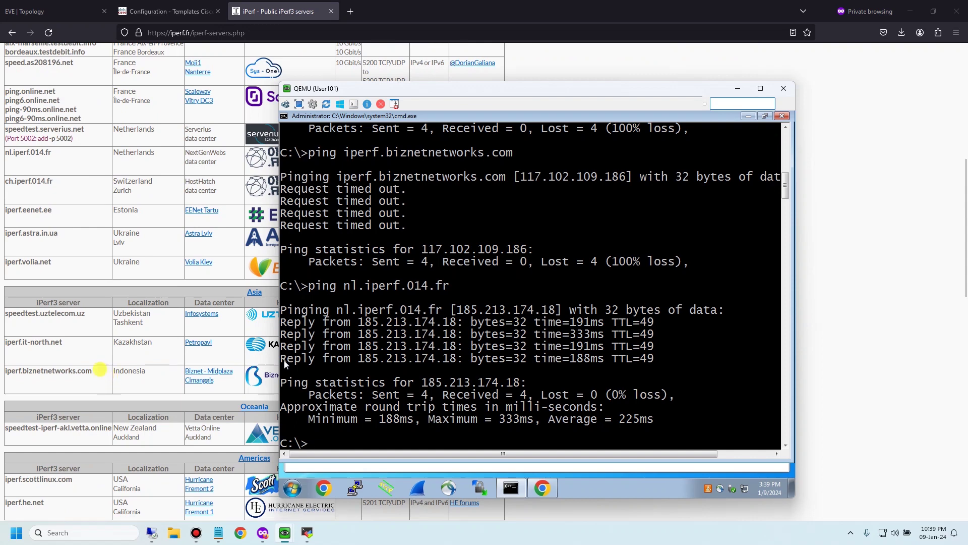
{"action": "scroll", "coordinate": [108, 370], "scroll_direction": "down", "scroll_amount": 1}
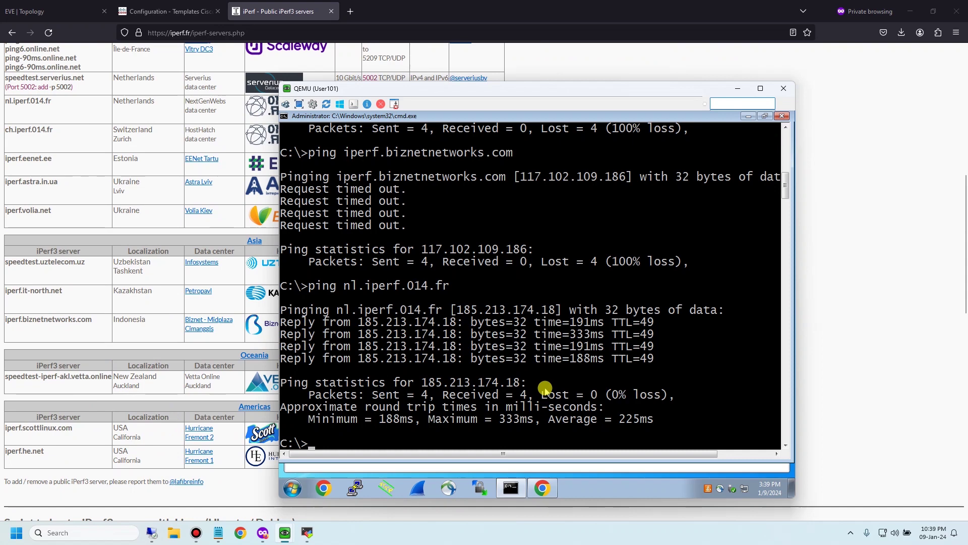
Ping iperf.he.net twice from User101's cmd, still getting replies
{"action": "type", "text": "iperf.he.net"}
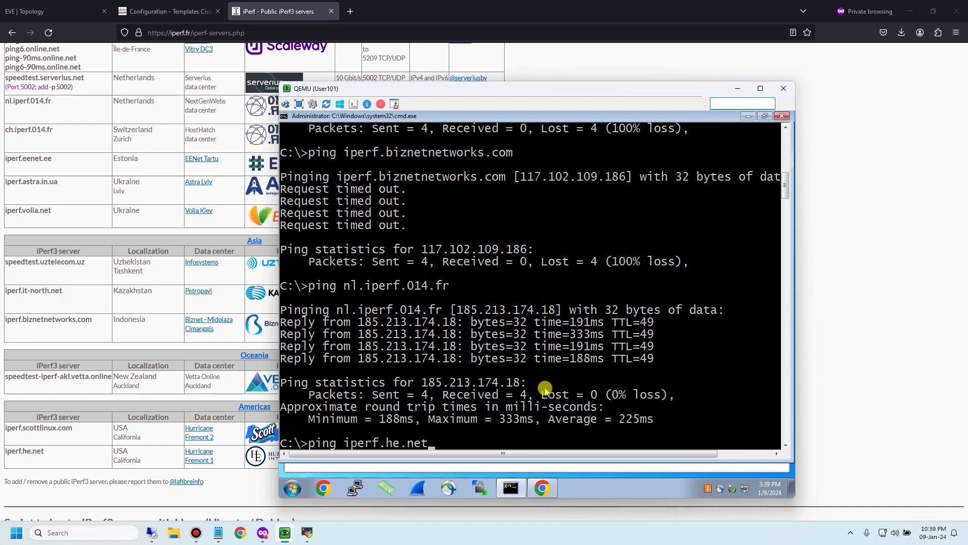
{"action": "key", "text": "Return"}
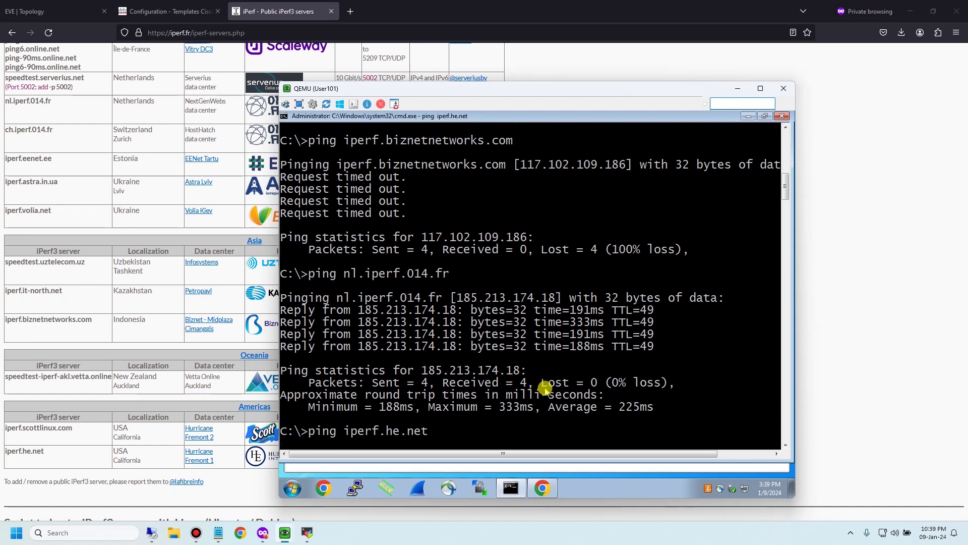
{"action": "scroll", "coordinate": [539, 362], "scroll_direction": "down", "scroll_amount": 2}
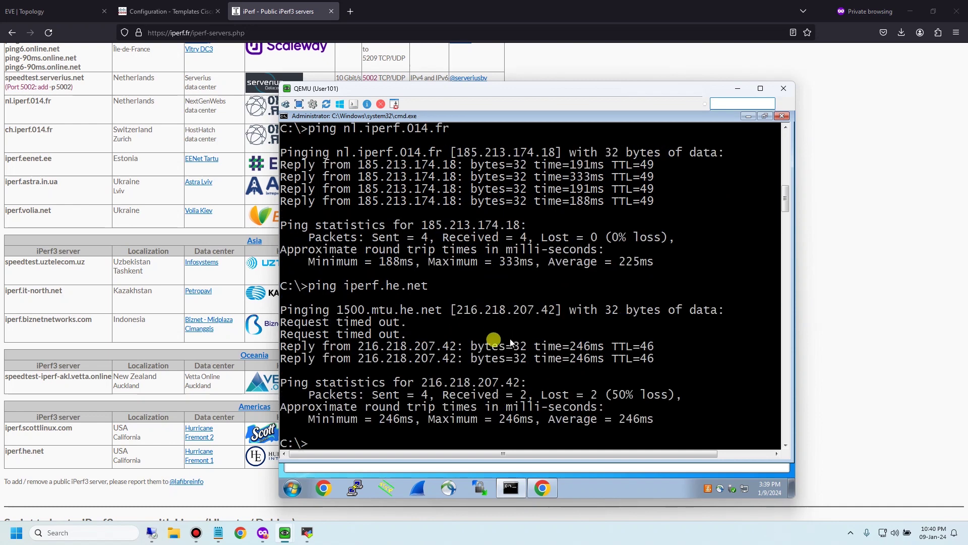
{"action": "key", "text": "Up"}
{"action": "key", "text": "Return"}
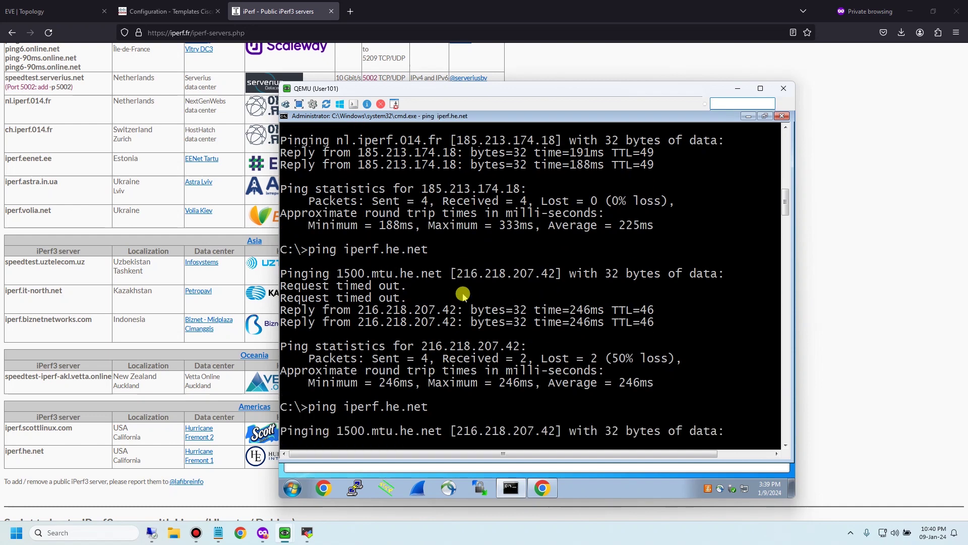
{"action": "scroll", "coordinate": [456, 303], "scroll_direction": "down", "scroll_amount": 2}
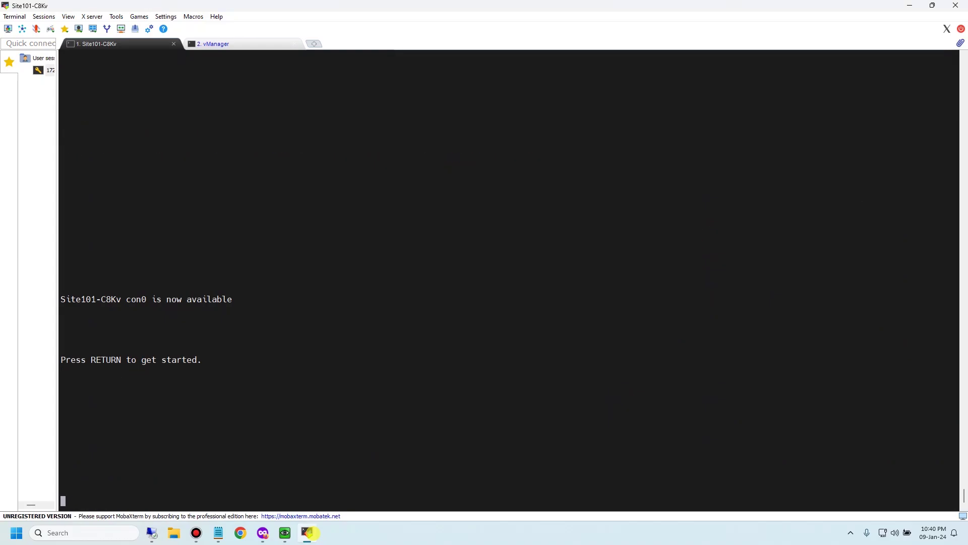
{"action": "left_click", "coordinate": [307, 532]}
Minimize the router console to reveal User101's prompt with iperf.he.net replies at 25% loss
{"action": "scroll", "coordinate": [434, 309], "scroll_direction": "up", "scroll_amount": 3}
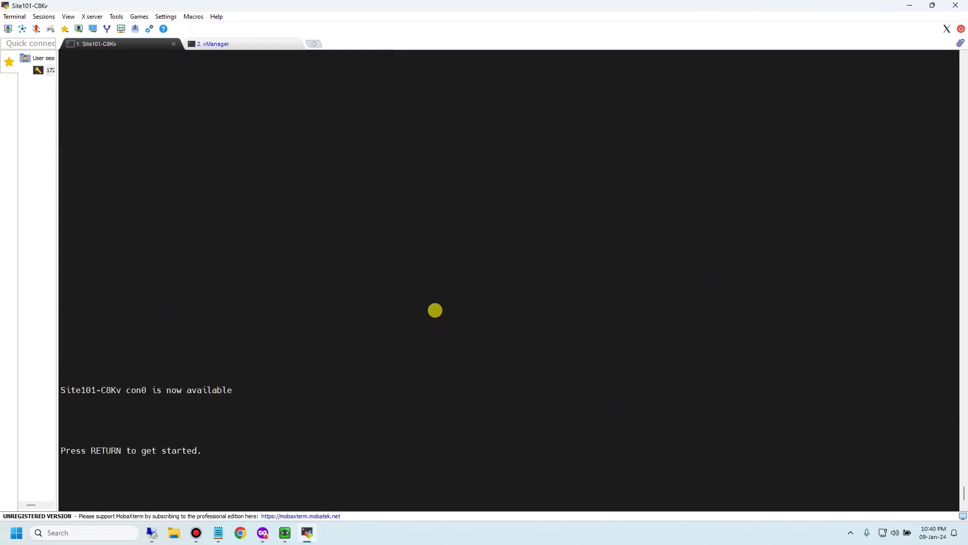
{"action": "scroll", "coordinate": [458, 415], "scroll_direction": "down", "scroll_amount": 2}
{"action": "scroll", "coordinate": [453, 404], "scroll_direction": "up", "scroll_amount": 10}
{"action": "scroll", "coordinate": [454, 403], "scroll_direction": "up", "scroll_amount": 6}
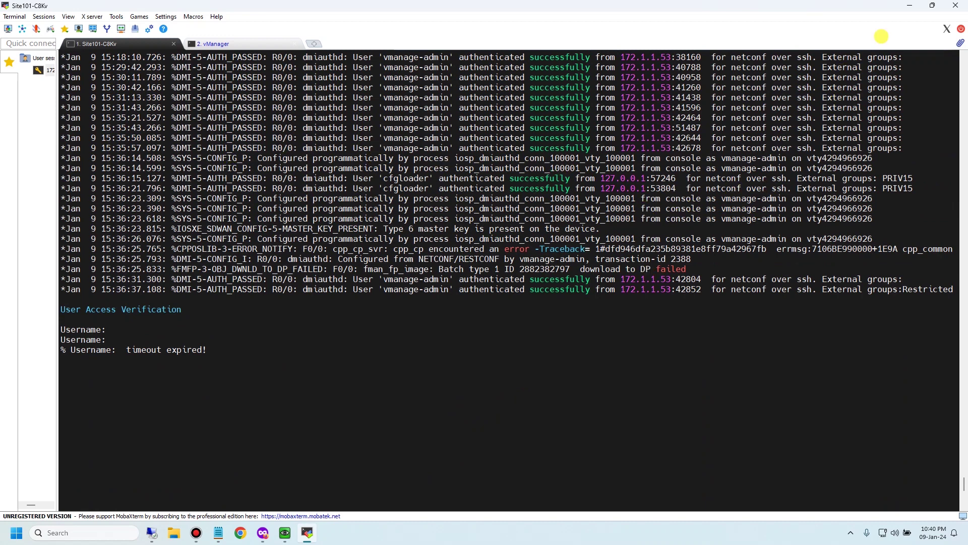
{"action": "left_click", "coordinate": [909, 6]}
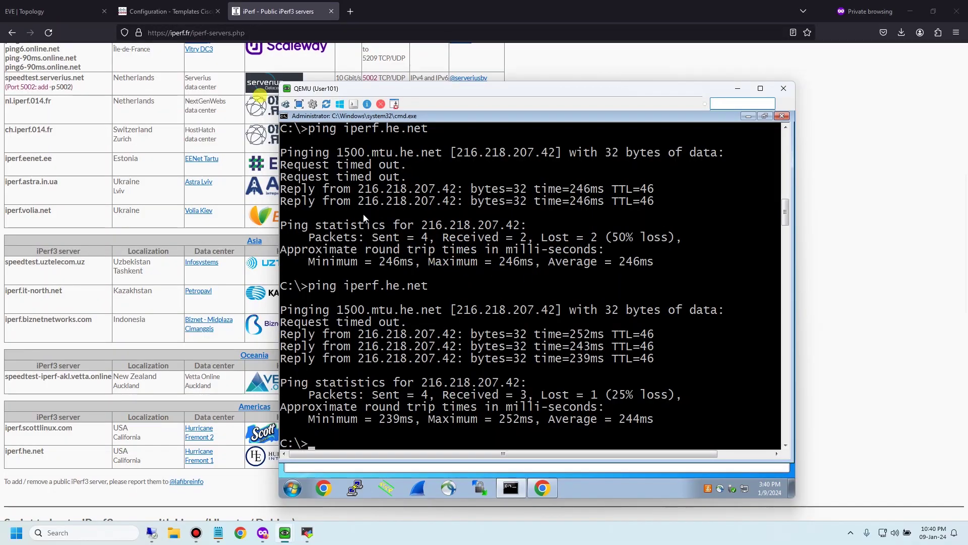
Open Site101-C8Kv's device details from Monitor > Devices in SD-WAN Manager
{"action": "left_click", "coordinate": [169, 11]}
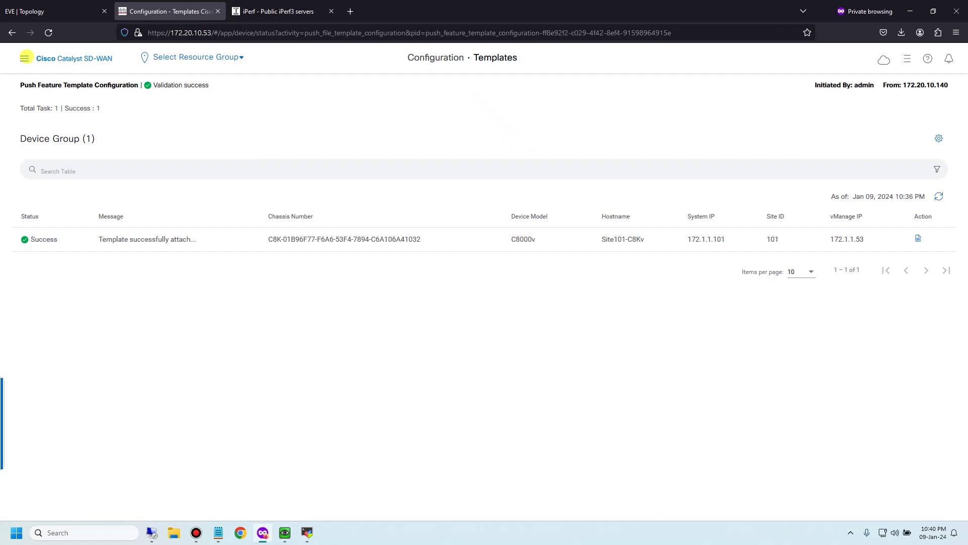
{"action": "left_click", "coordinate": [24, 57]}
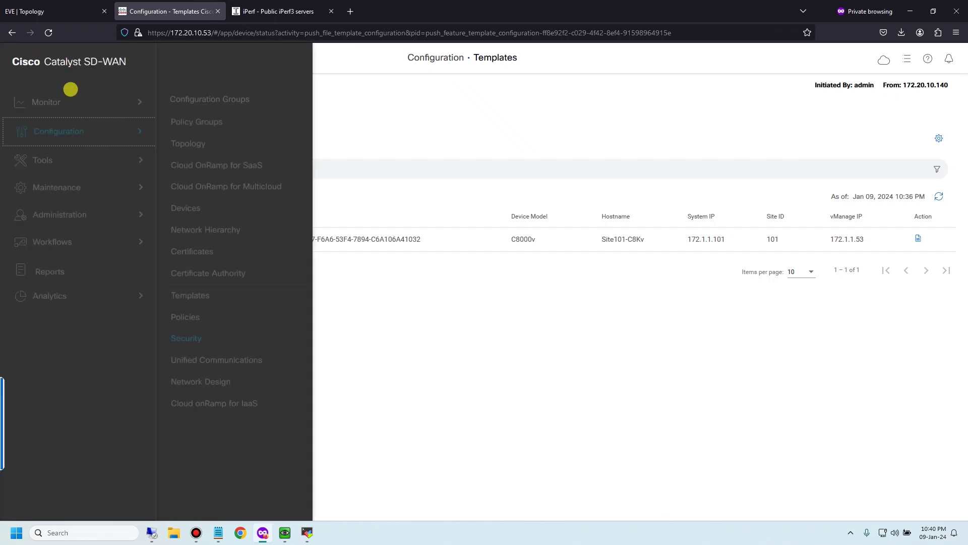
{"action": "left_click", "coordinate": [80, 101]}
{"action": "left_click", "coordinate": [183, 120]}
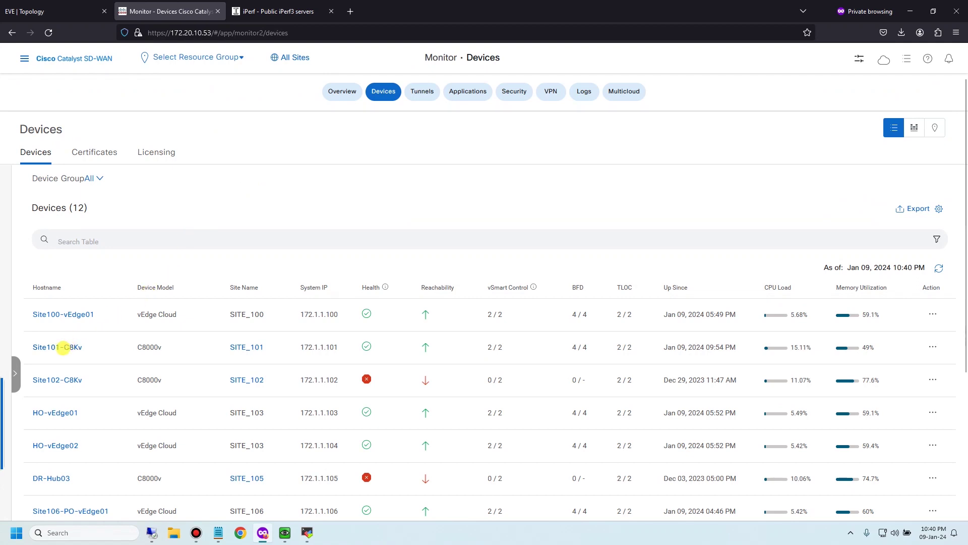
{"action": "left_click", "coordinate": [63, 347]}
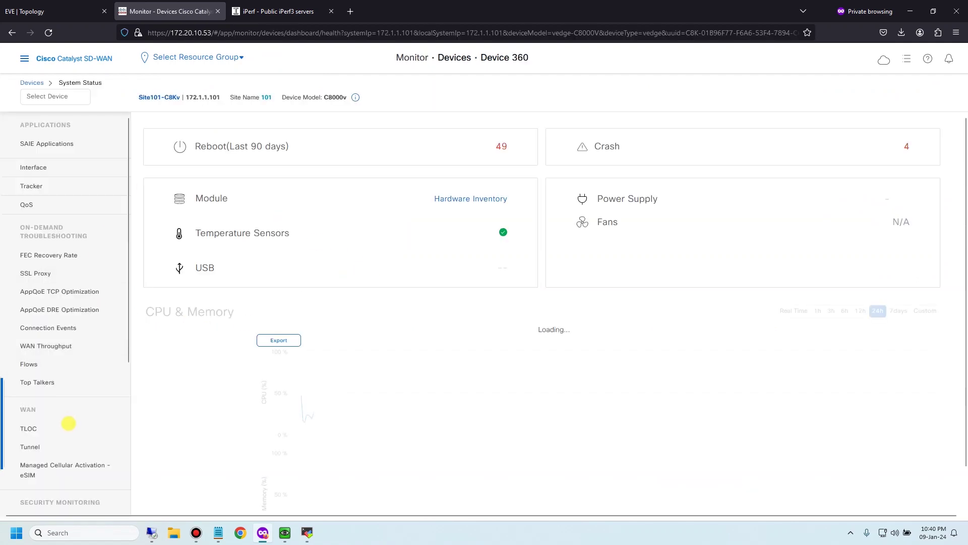
Show the last-hour firewall counts for BLOCK-INTER-SUBNET-VPN10's seq-11 rule: 15 ICMP packets
{"action": "scroll", "coordinate": [85, 404], "scroll_direction": "down", "scroll_amount": 3}
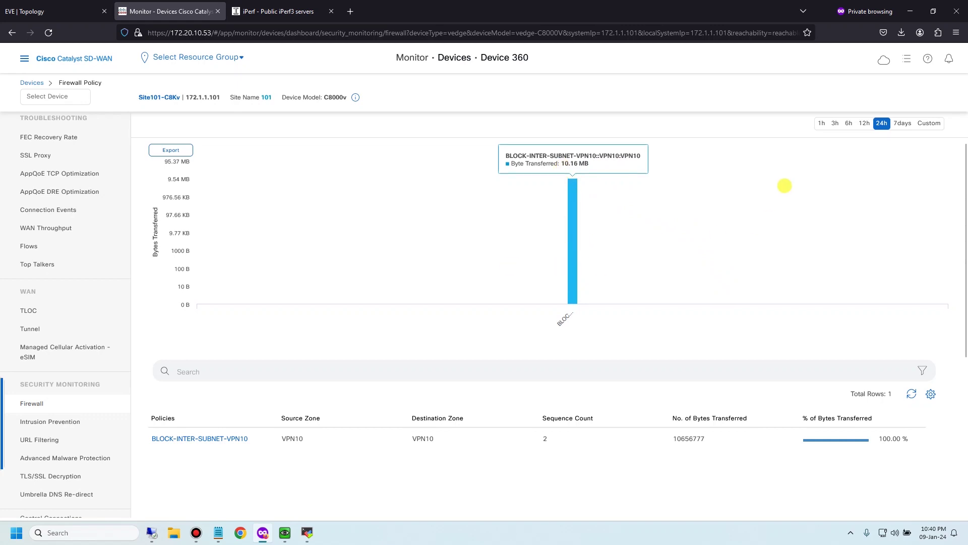
{"action": "left_click", "coordinate": [820, 123]}
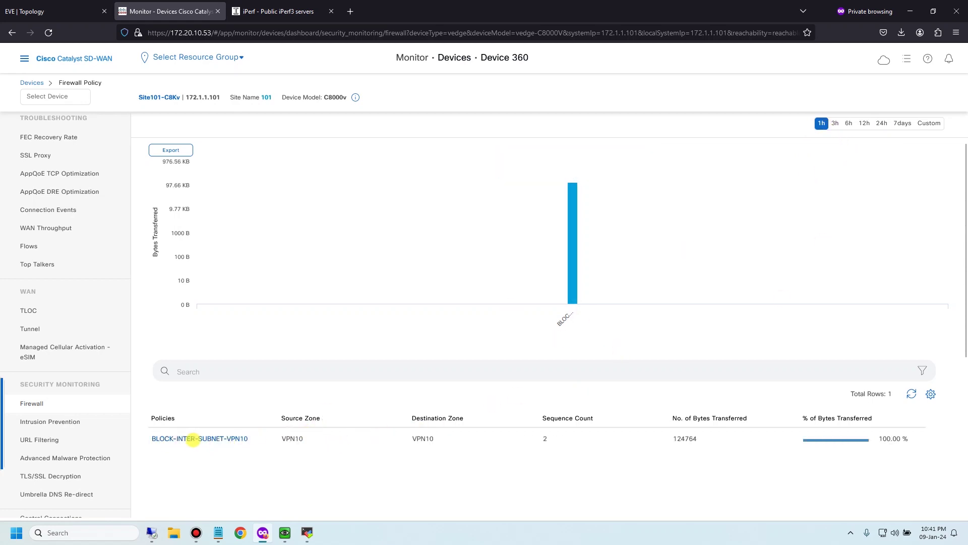
{"action": "left_click", "coordinate": [228, 438]}
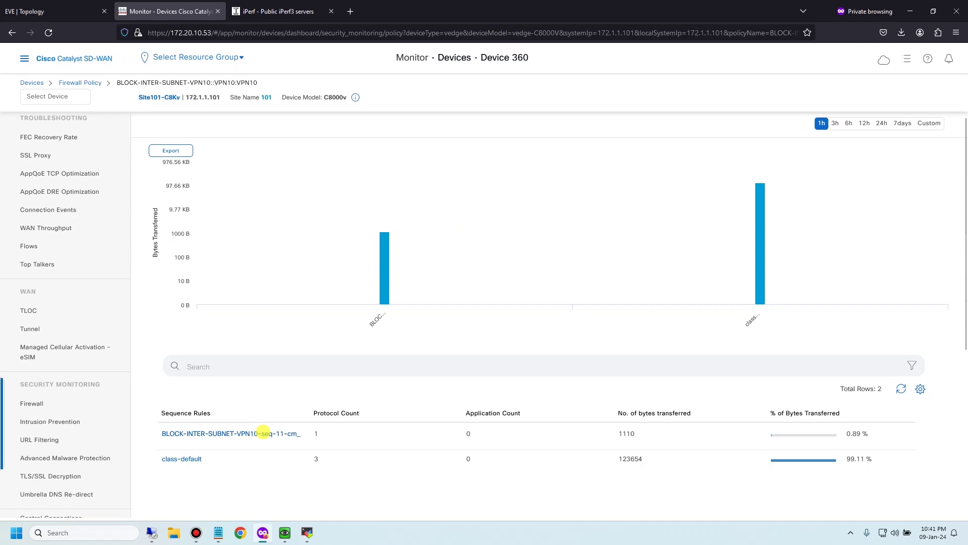
{"action": "left_click", "coordinate": [263, 433]}
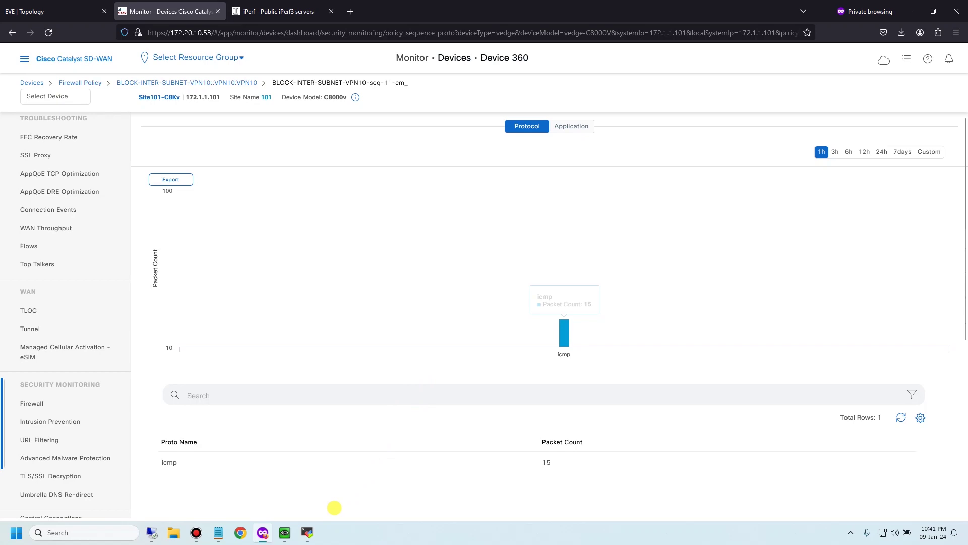
{"action": "mouse_move", "coordinate": [308, 531]}
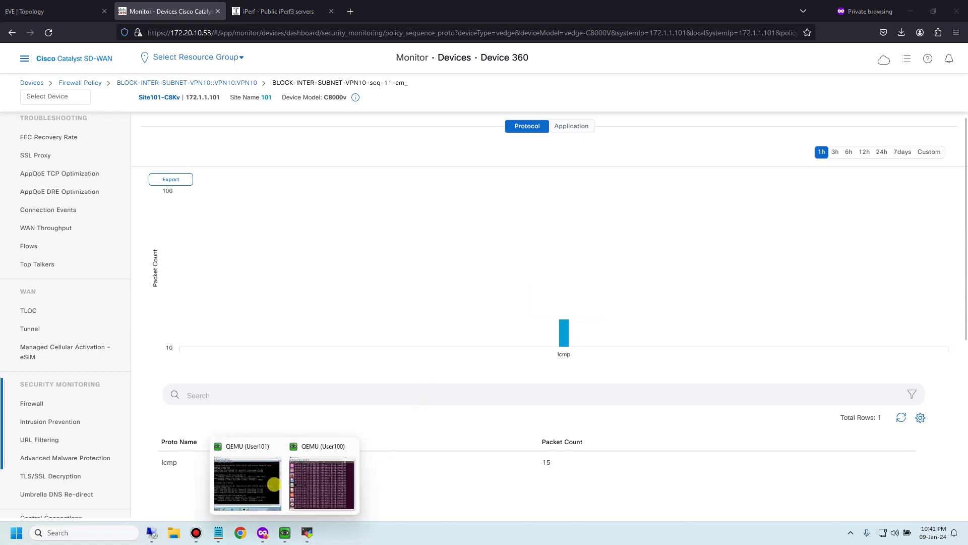
{"action": "left_click", "coordinate": [264, 484]}
Run tcping.exe -p 80 ping.online.net from User101 and confirm the probes fail
{"action": "key", "text": "Return"}
{"action": "key", "text": "Return"}
{"action": "key", "text": "Return"}
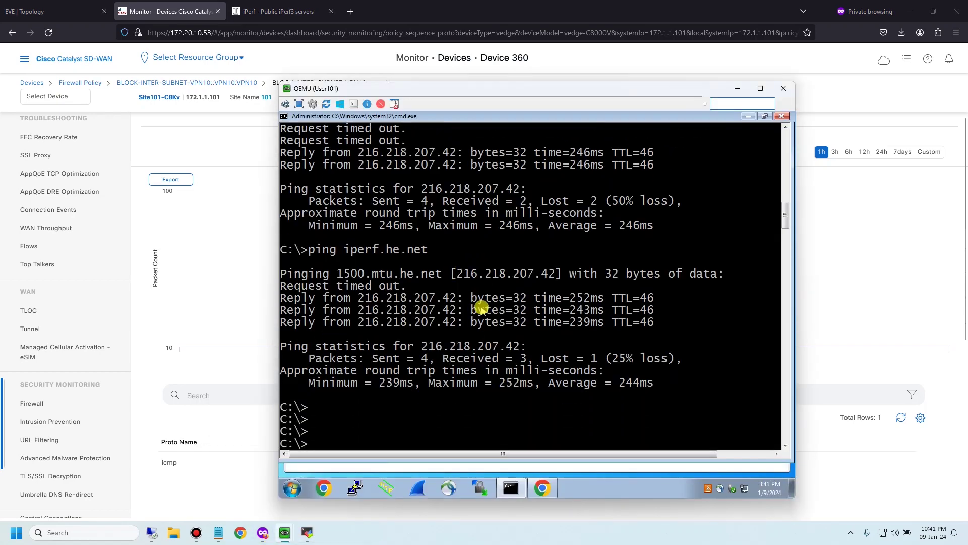
{"action": "type", "text": "tcping.exe -"}
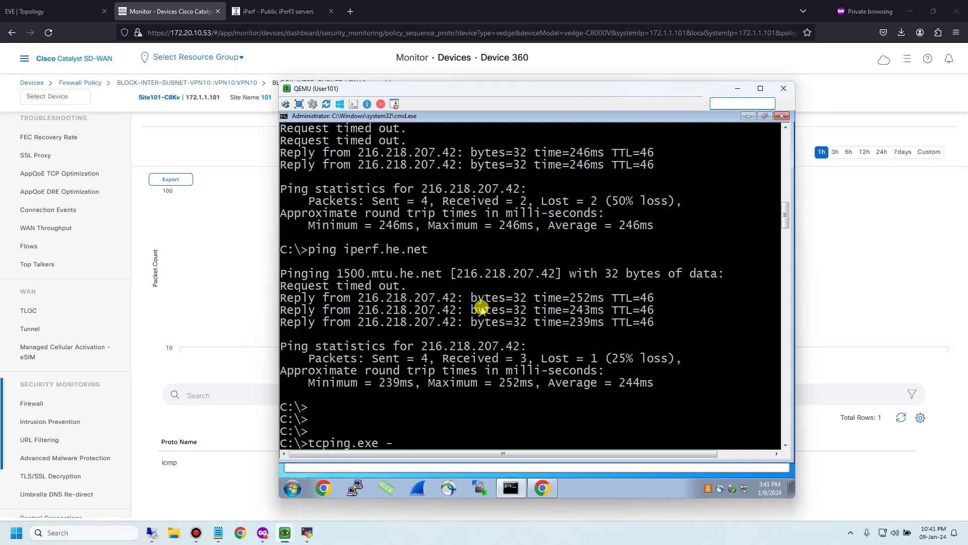
{"action": "type", "text": "p ping.online.net"}
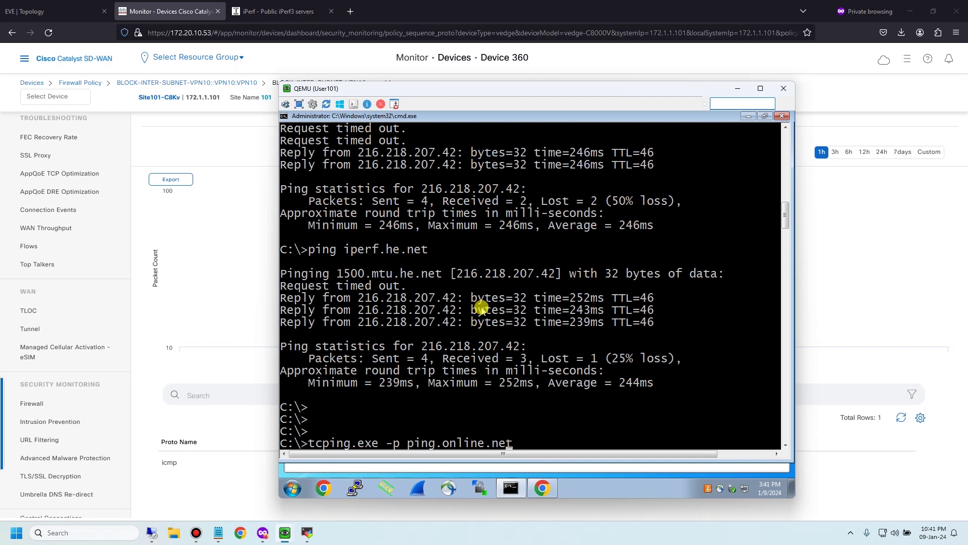
{"action": "key", "text": "Left"}
{"action": "key", "text": "Left"}
{"action": "key", "text": "Left"}
{"action": "key", "text": "Left"}
{"action": "key", "text": "Left"}
{"action": "key", "text": "Left"}
{"action": "key", "text": "Left"}
{"action": "key", "text": "Left"}
{"action": "key", "text": "Left"}
{"action": "key", "text": "Left"}
{"action": "type", "text": "80"}
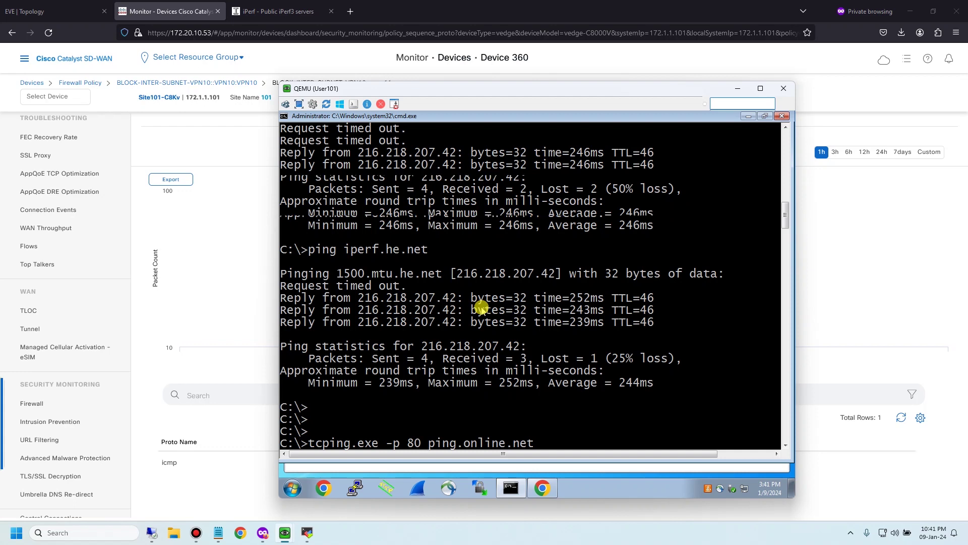
{"action": "key", "text": "Return"}
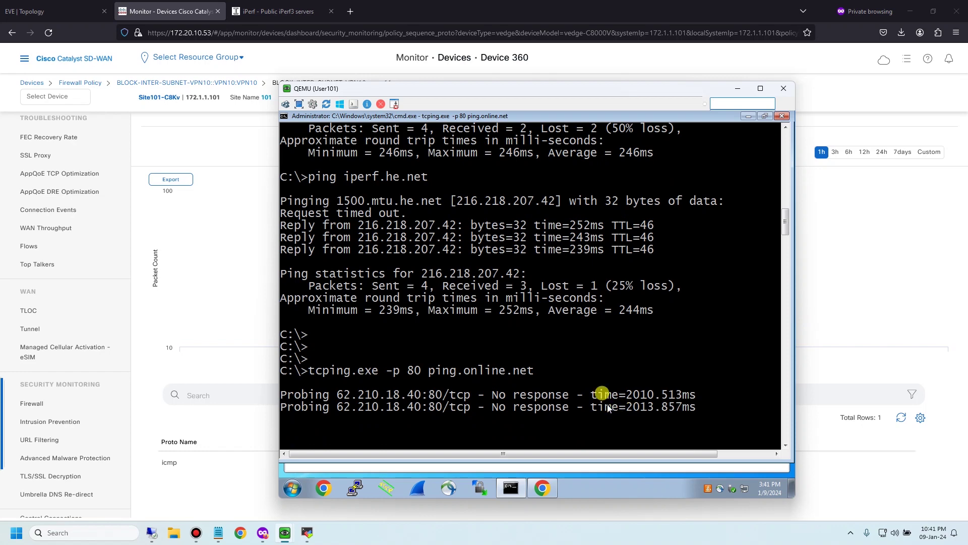
{"action": "key", "text": "ctrl+c"}
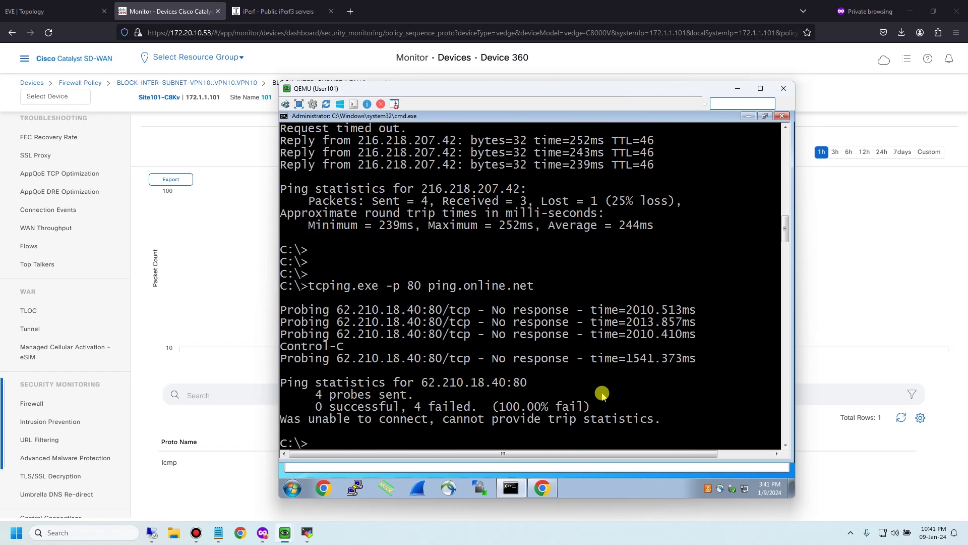
Run tcping.exe -p 443 iperf.biznetnetworks.com, then see seq-11 counts rise to 18 ICMP and 1 TCP
{"action": "key", "text": "Up"}
{"action": "key", "text": "BackSpace"}
{"action": "key", "text": "BackSpace"}
{"action": "key", "text": "BackSpace"}
{"action": "key", "text": "BackSpace"}
{"action": "key", "text": "BackSpace"}
{"action": "key", "text": "BackSpace"}
{"action": "key", "text": "BackSpace"}
{"action": "key", "text": "BackSpace"}
{"action": "key", "text": "BackSpace"}
{"action": "key", "text": "BackSpace"}
{"action": "key", "text": "BackSpace"}
{"action": "key", "text": "BackSpace"}
{"action": "key", "text": "BackSpace"}
{"action": "key", "text": "BackSpace"}
{"action": "key", "text": "BackSpace"}
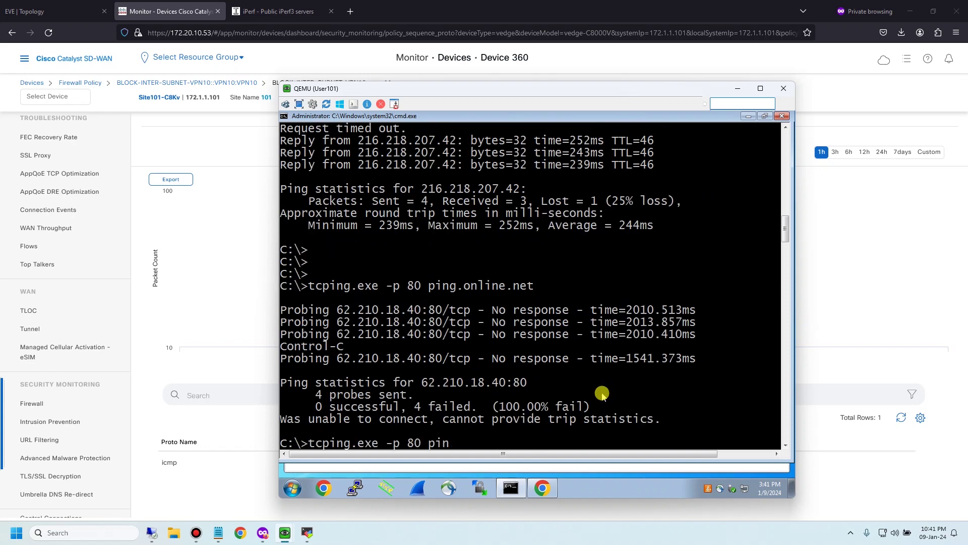
{"action": "type", "text": "iperf.biznetnetworks"}
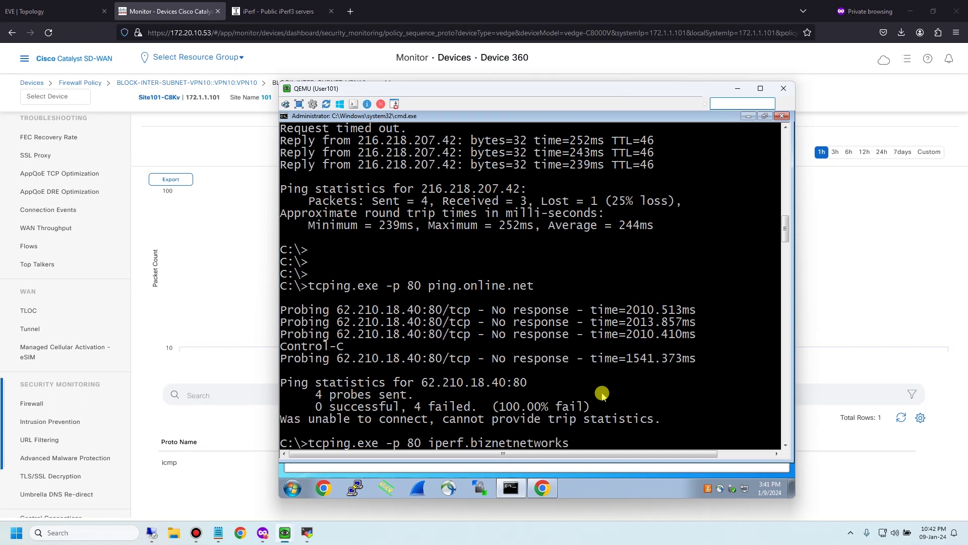
{"action": "type", "text": ".com"}
{"action": "key", "text": "BackSpace"}
{"action": "key", "text": "BackSpace"}
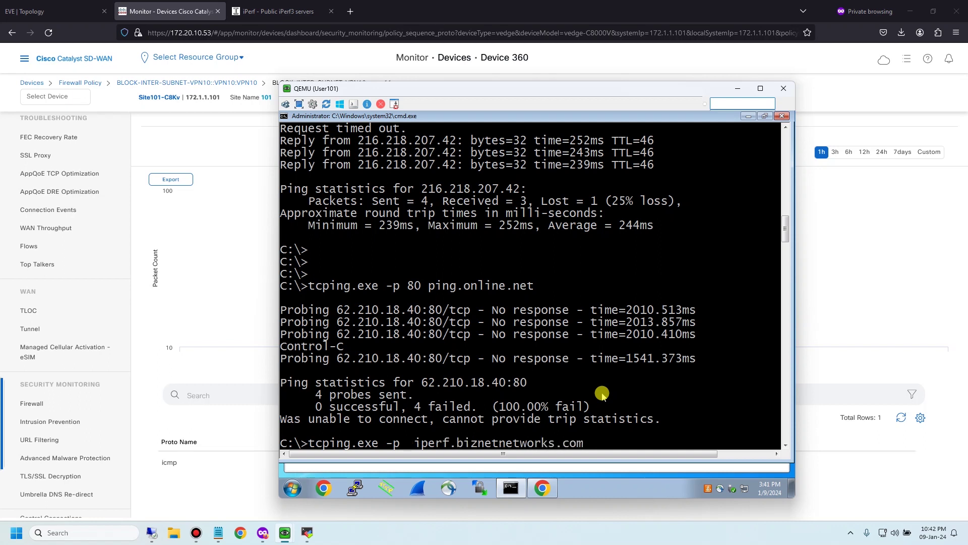
{"action": "type", "text": "443"}
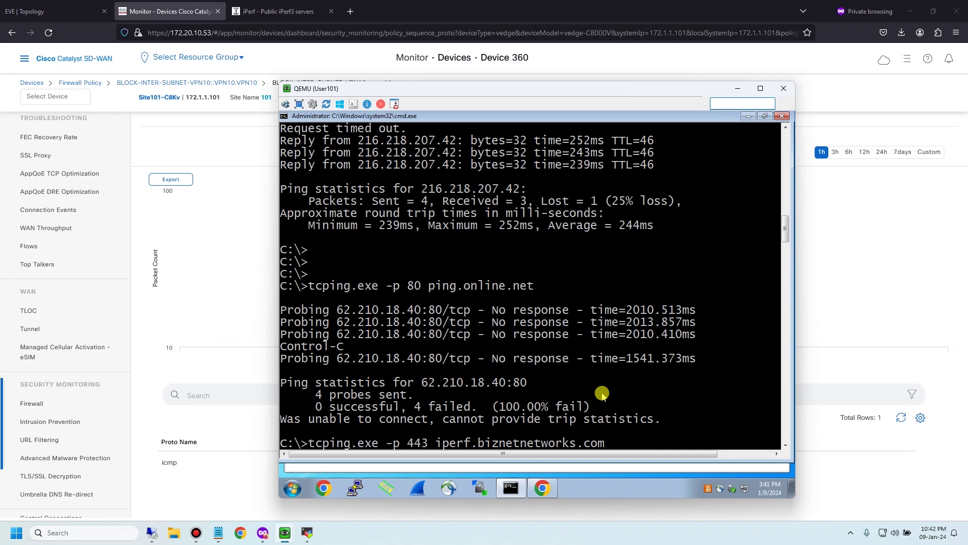
{"action": "key", "text": "Return"}
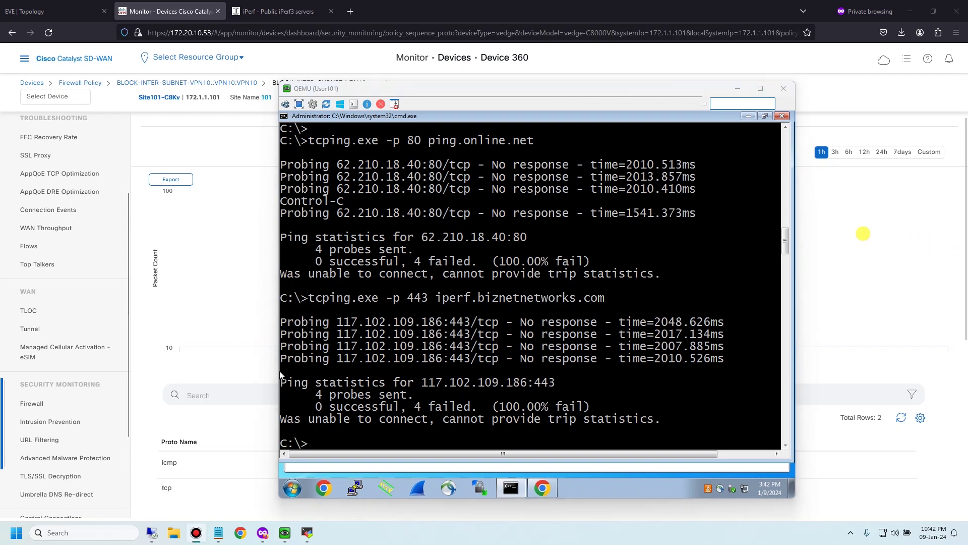
{"action": "left_click", "coordinate": [816, 256]}
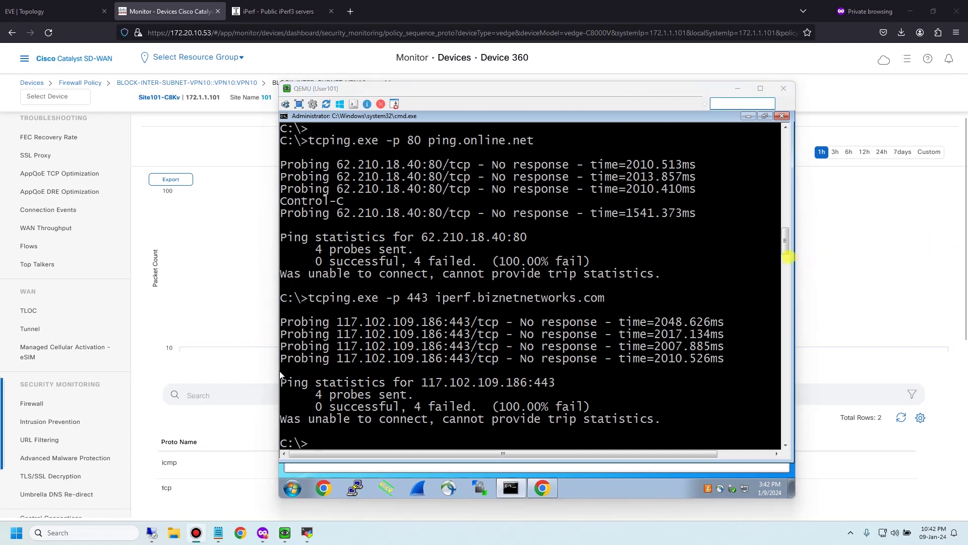
{"action": "left_click", "coordinate": [812, 242]}
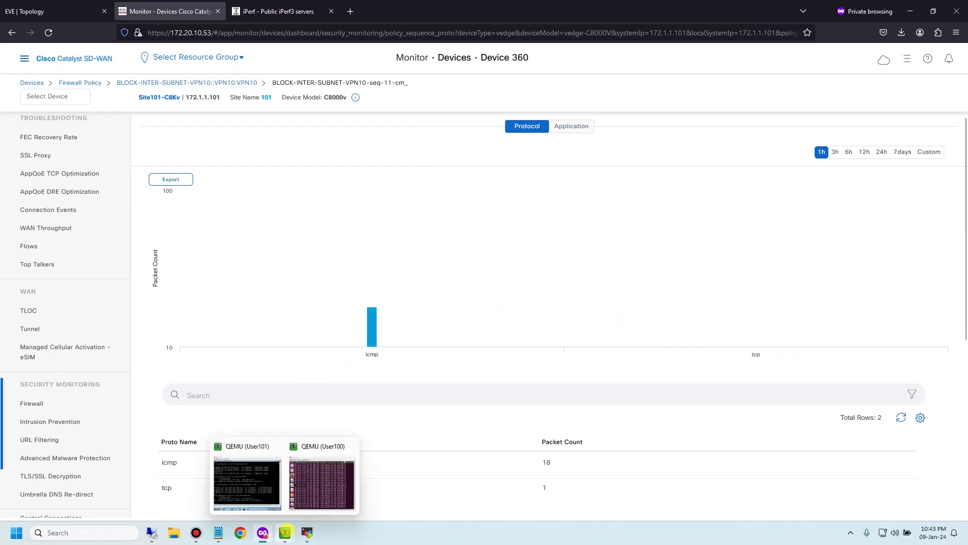
Stop User100's ping to iperf.biznetnetworks.com and confirm the seq-11 rule shows 18 ICMP and 1 TCP packets
{"action": "left_click", "coordinate": [326, 494]}
{"action": "key", "text": "ctrl+c"}
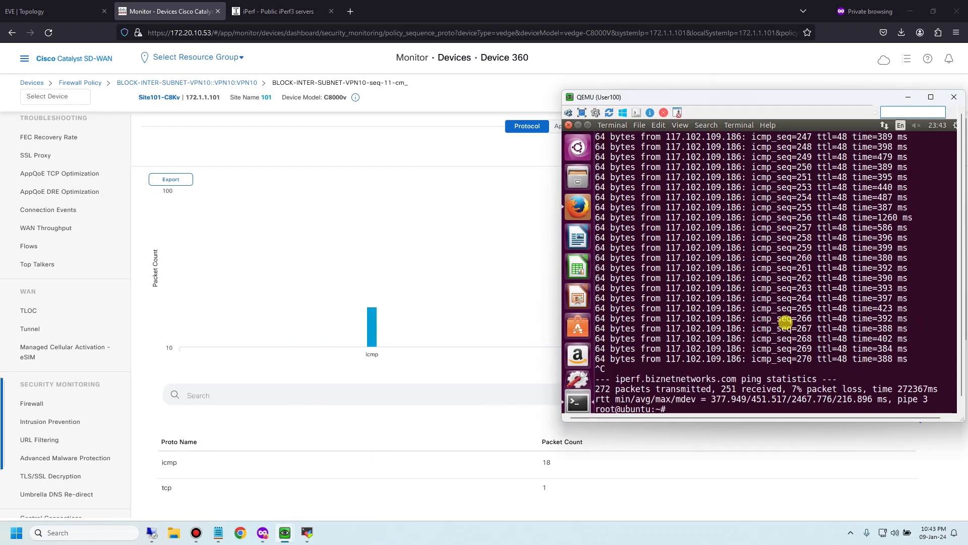
{"action": "key", "text": "Return"}
{"action": "key", "text": "Return"}
{"action": "key", "text": "Return"}
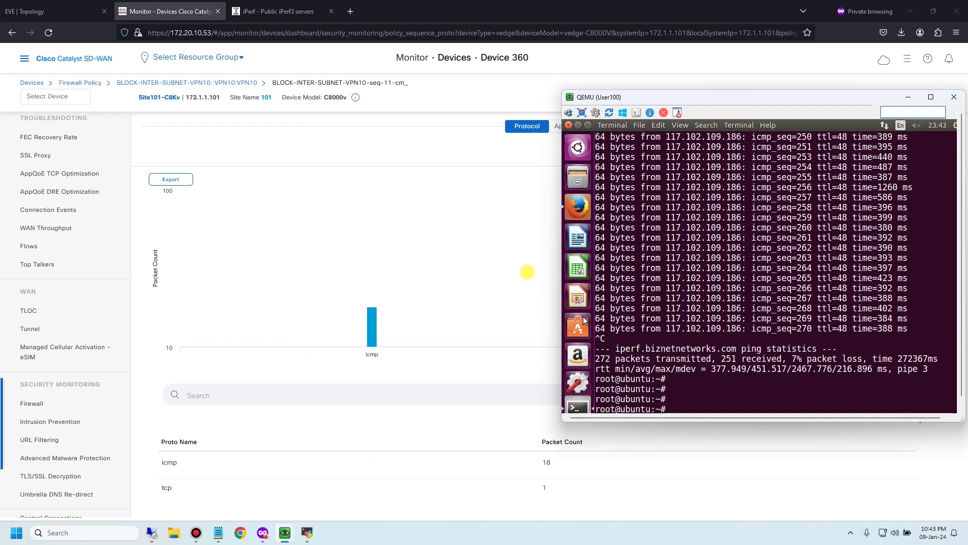
{"action": "left_click", "coordinate": [488, 247]}
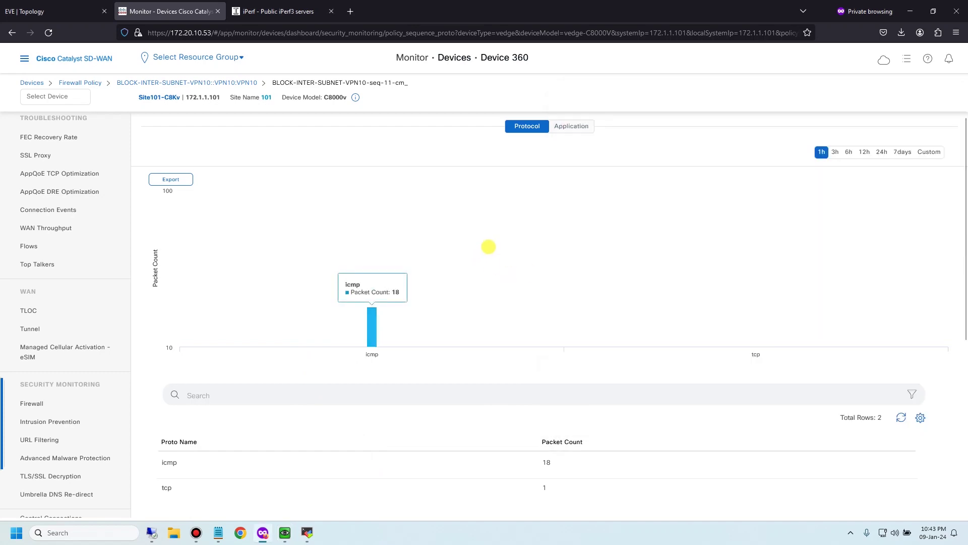